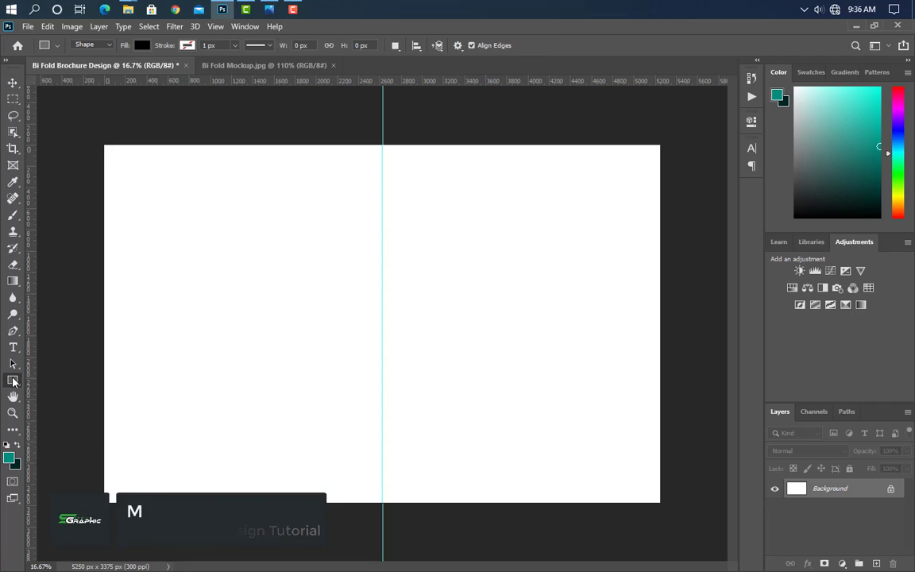
Step: Draw a circle on the left panel and fill it dark navy #0b1021
click(68, 403)
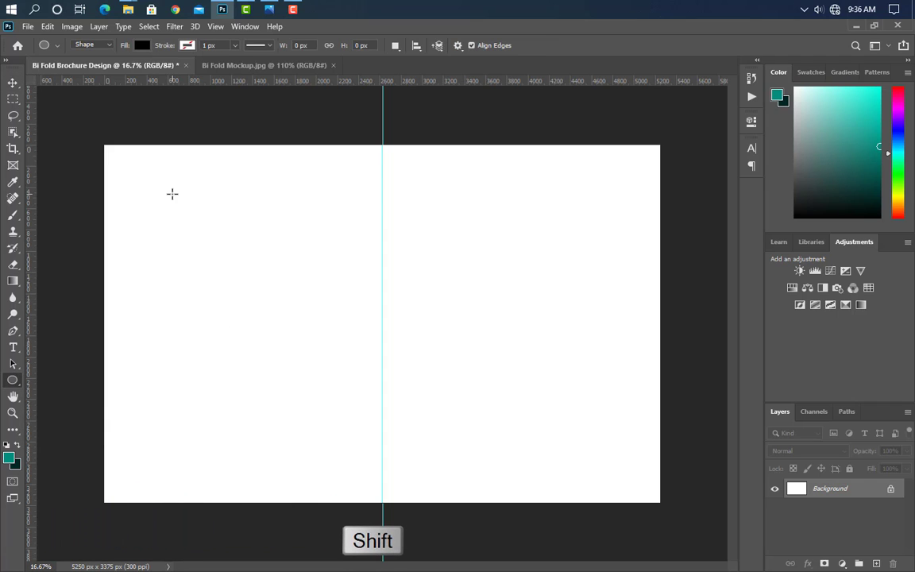
drag(172, 194, 336, 469)
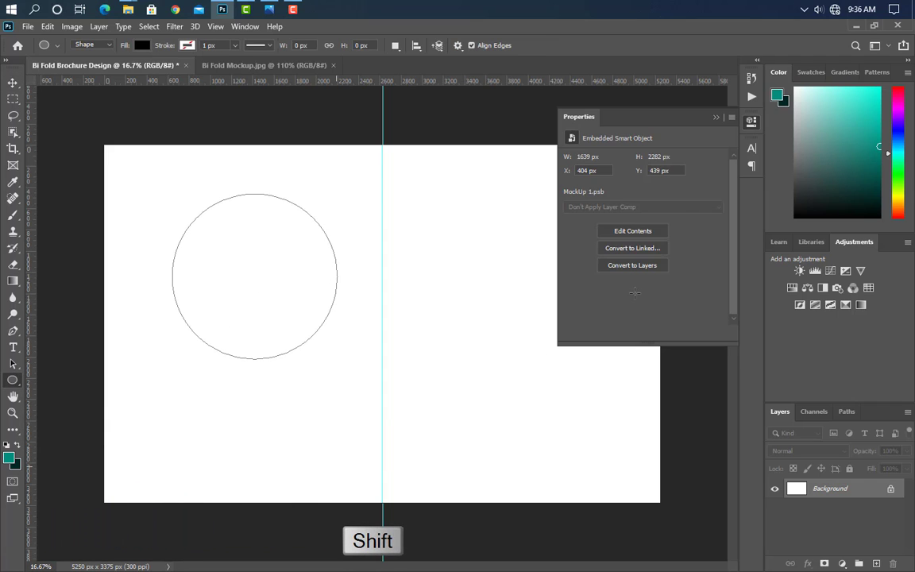
click(714, 117)
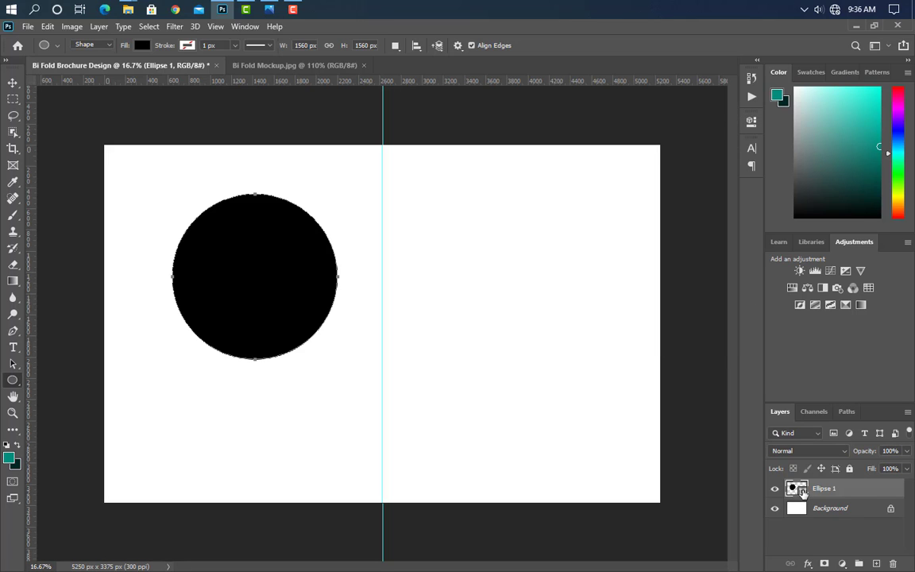
double_click(798, 488)
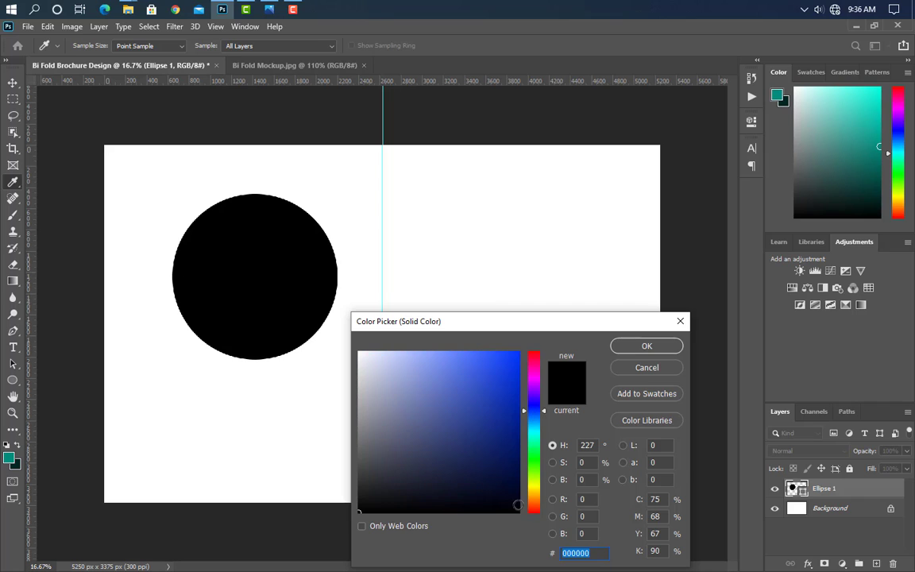
click(455, 488)
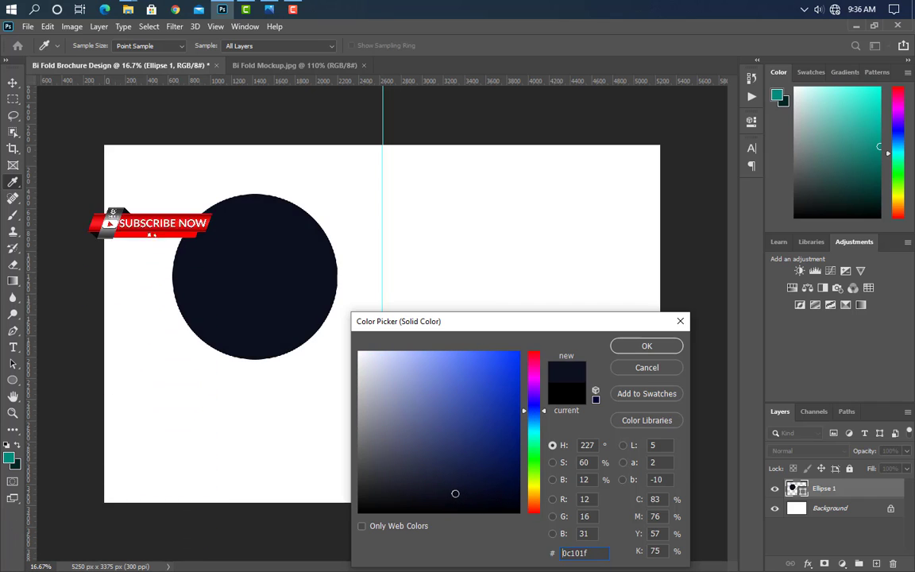
click(647, 346)
key(ctrl+t)
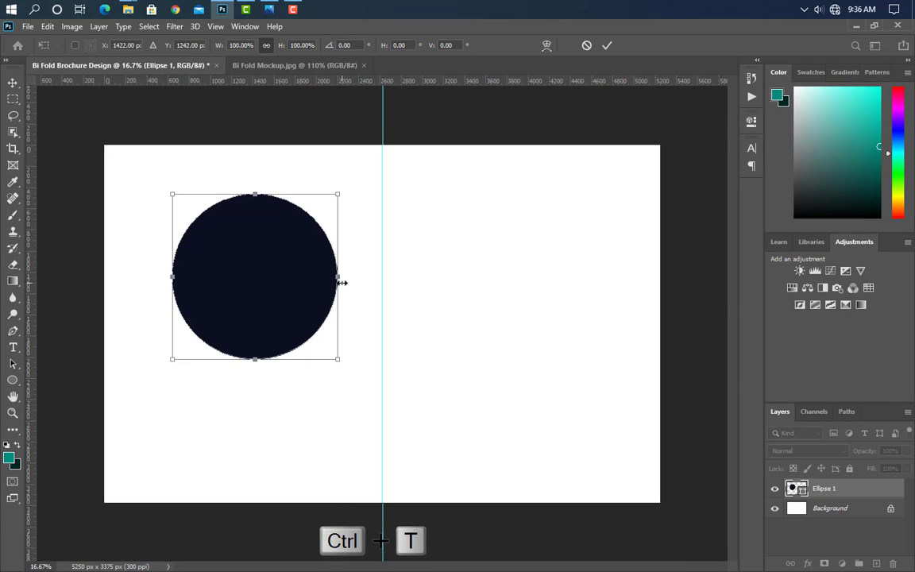
Step: Scale the navy circle to about 357% so it covers nearly the whole page
drag(341, 283, 280, 346)
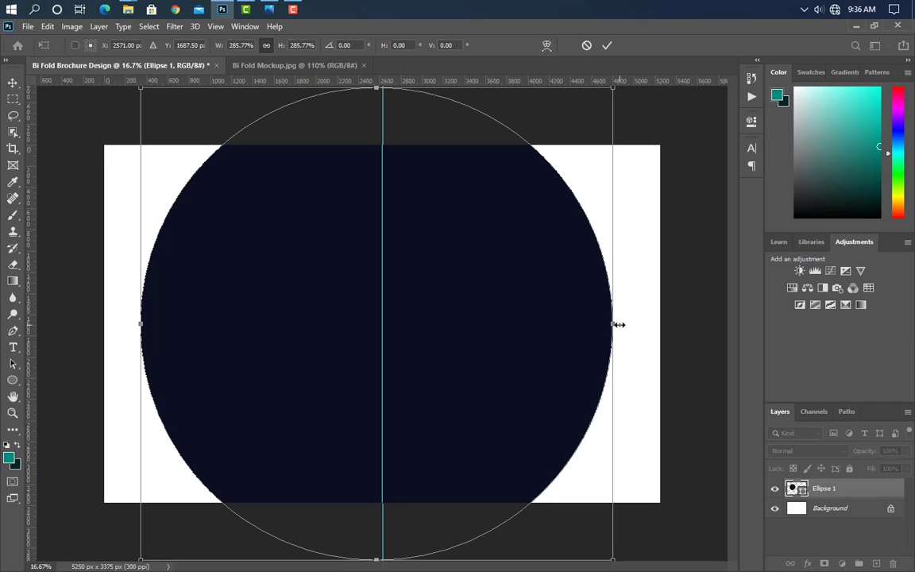
drag(618, 324, 737, 319)
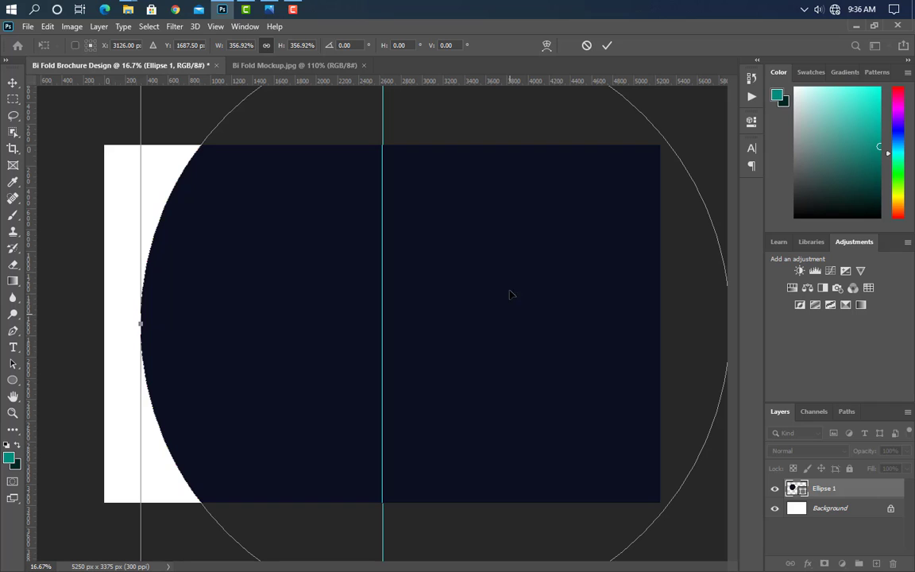
click(609, 46)
key(ctrl+0)
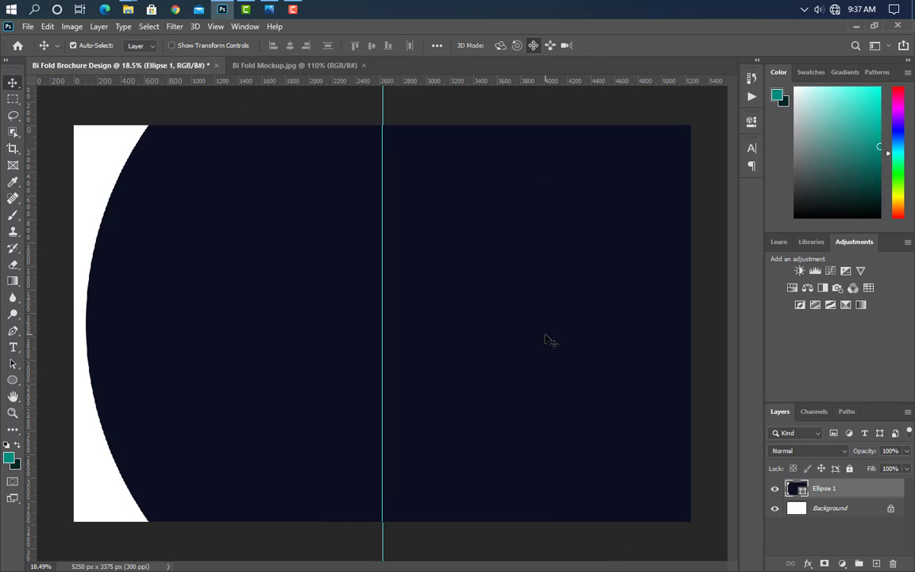
click(13, 380)
click(54, 385)
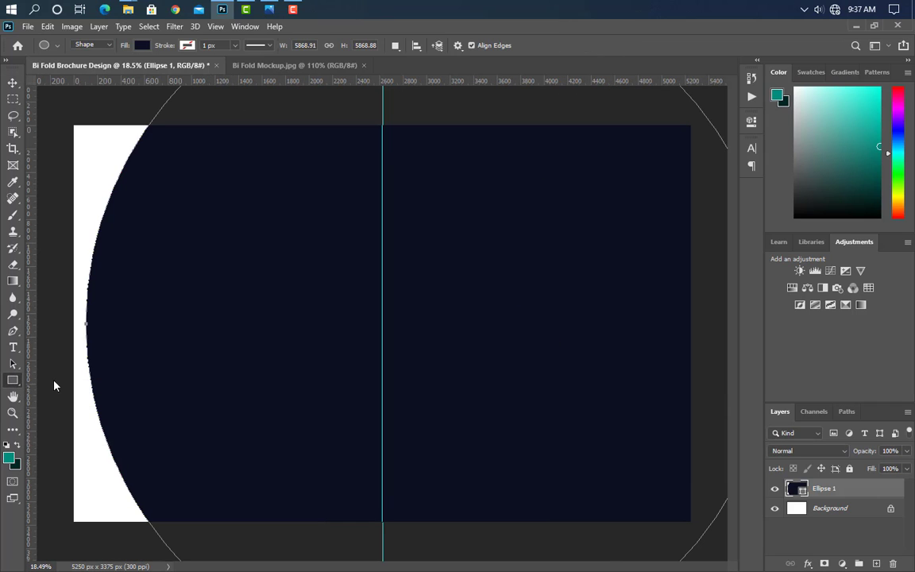
Step: Add a new layer and draw a perfect square near the page centre
click(878, 563)
key(shift)
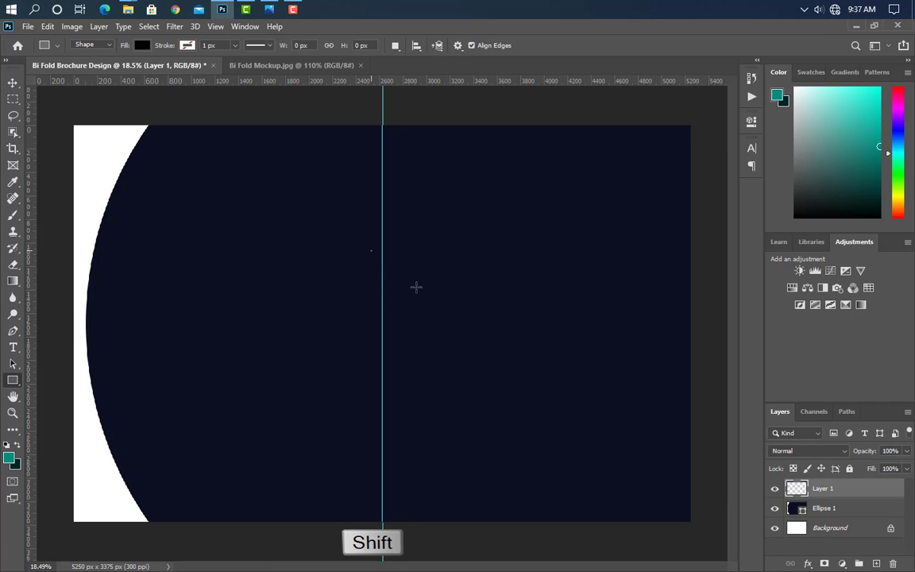
drag(370, 251, 542, 421)
click(716, 117)
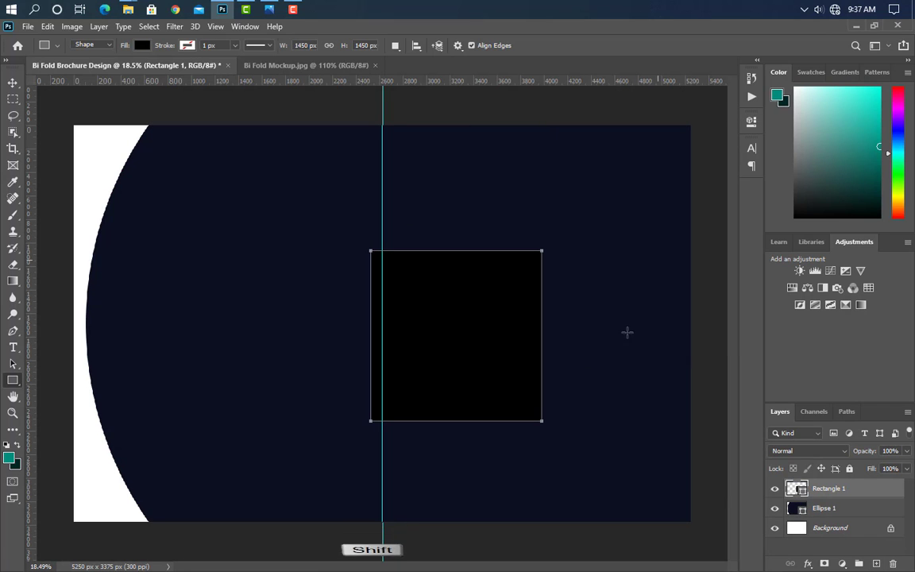
Step: Rotate the square 45° into a diamond, convert it to a path, and fill it white
key(ctrl+t)
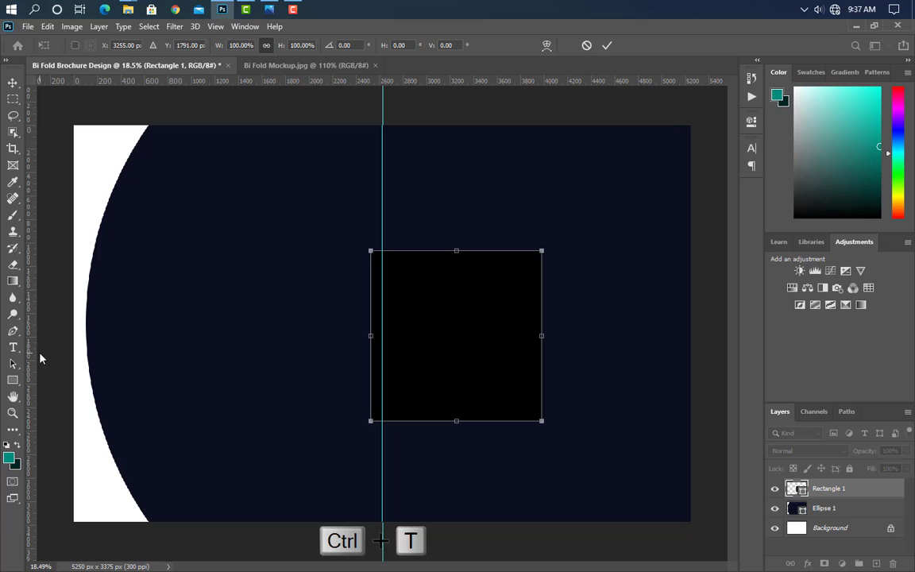
drag(33, 357, 456, 238)
drag(553, 216, 656, 315)
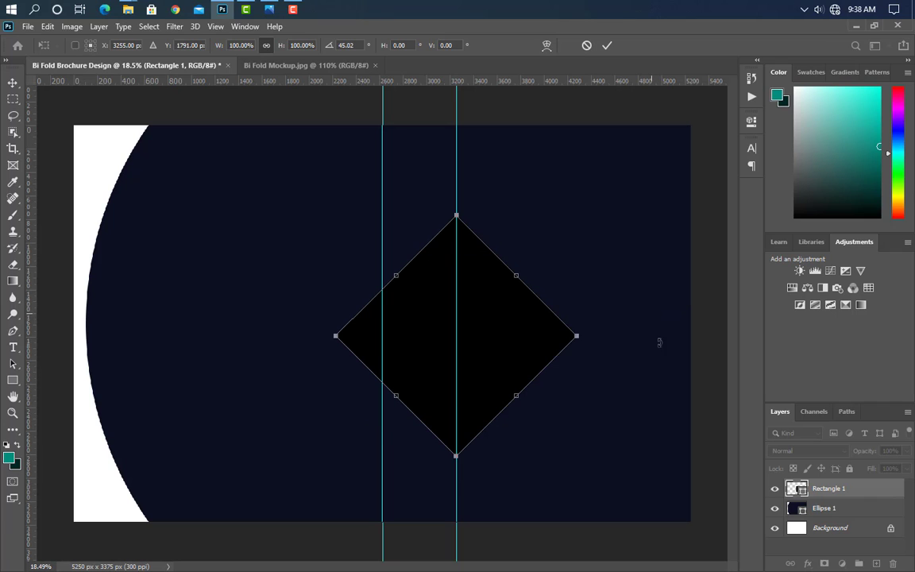
key(Return)
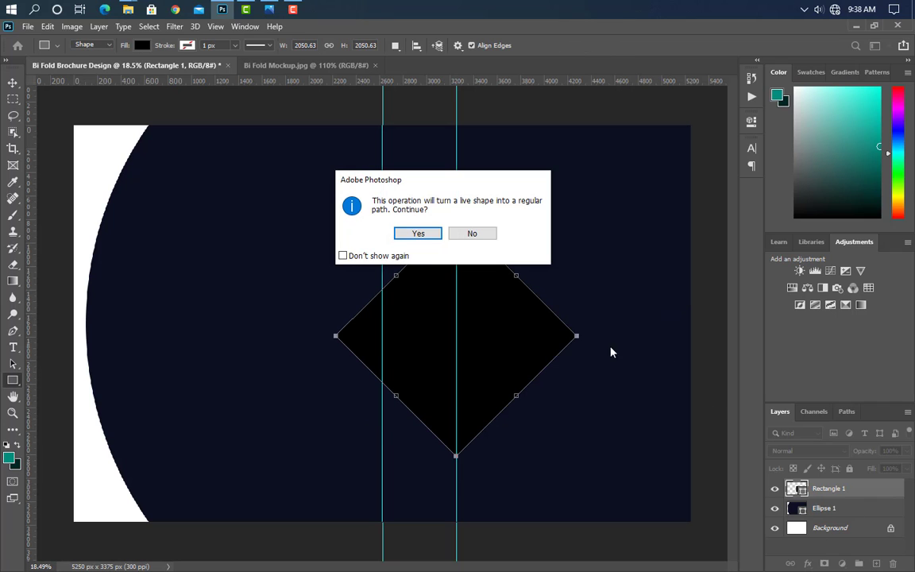
click(419, 235)
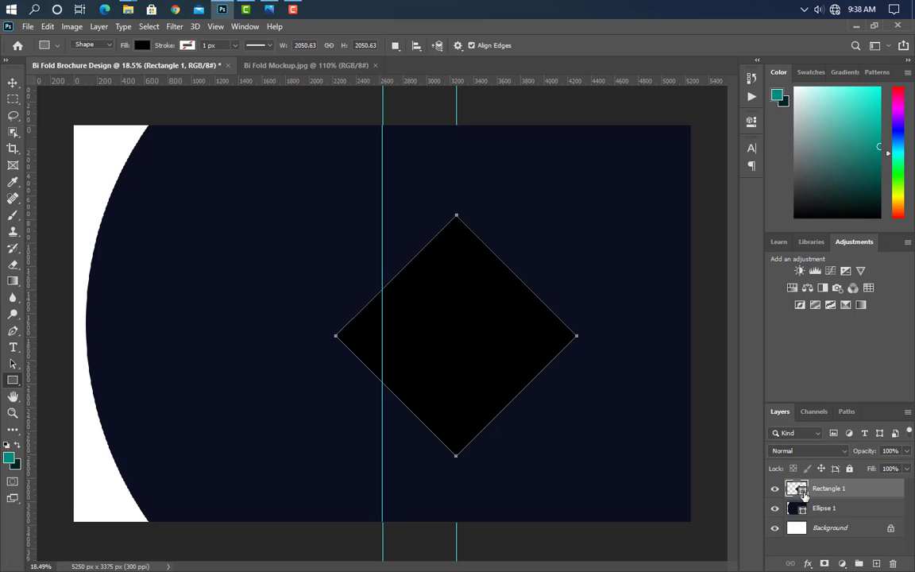
click(107, 153)
click(673, 351)
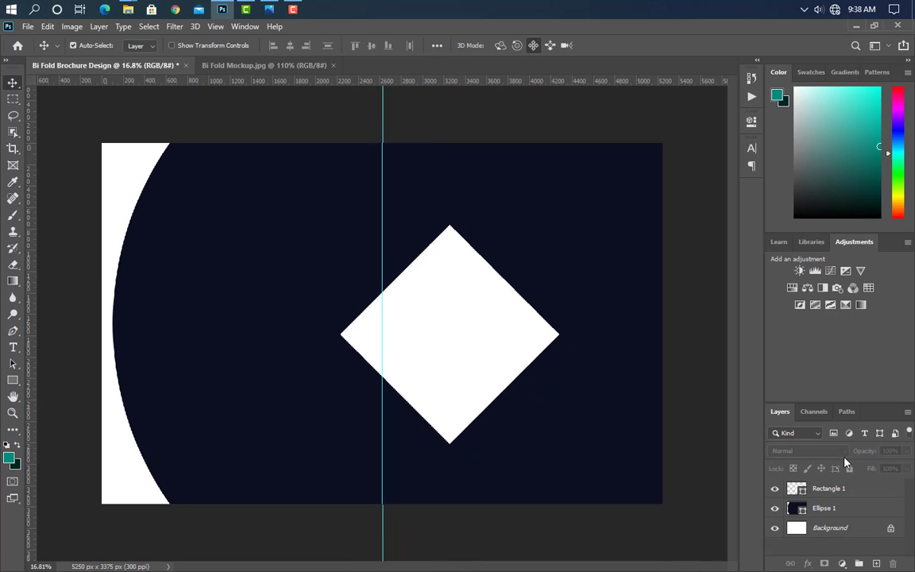
Step: Scale the white diamond to about 216% and shift it right and down past the page edges
click(828, 488)
key(ctrl+t)
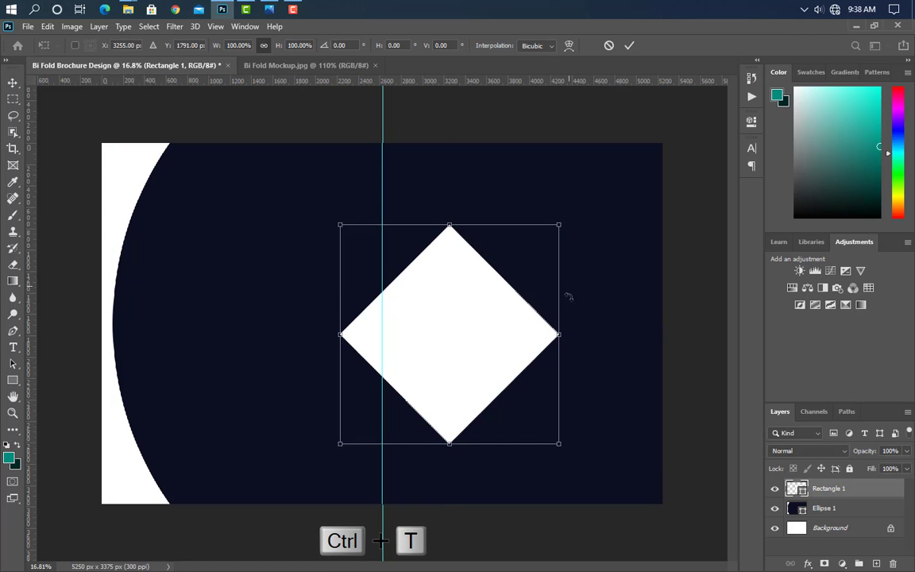
drag(561, 311, 687, 270)
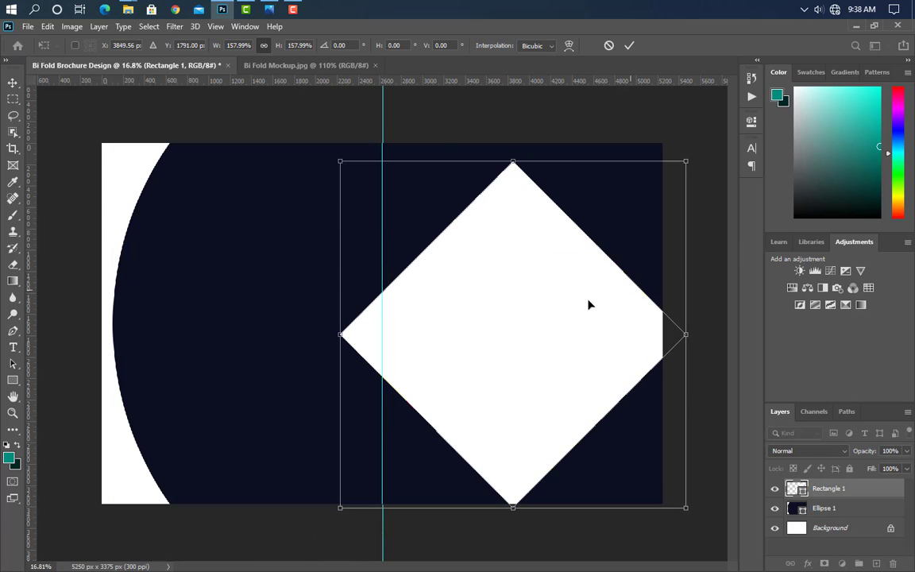
drag(589, 304, 610, 329)
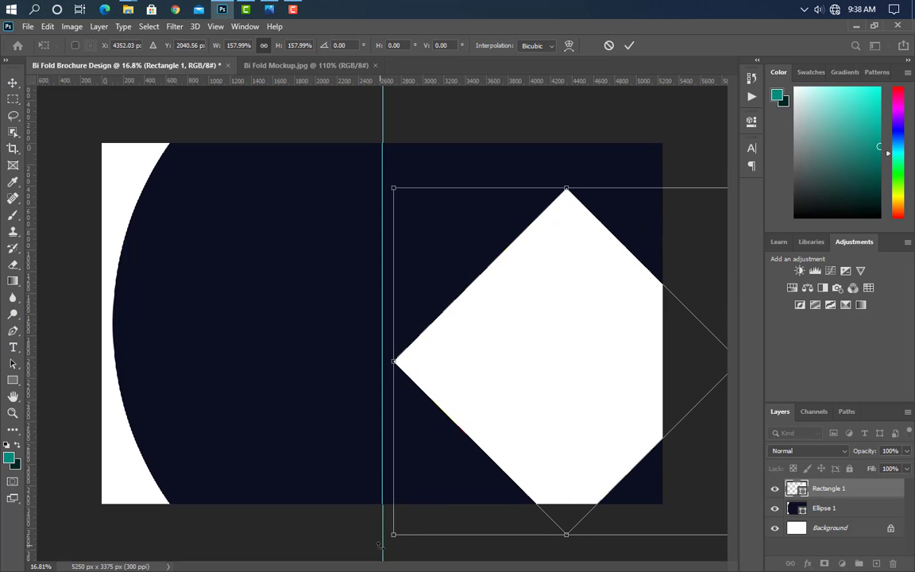
drag(398, 530, 314, 570)
drag(626, 185, 629, 167)
drag(527, 284, 556, 302)
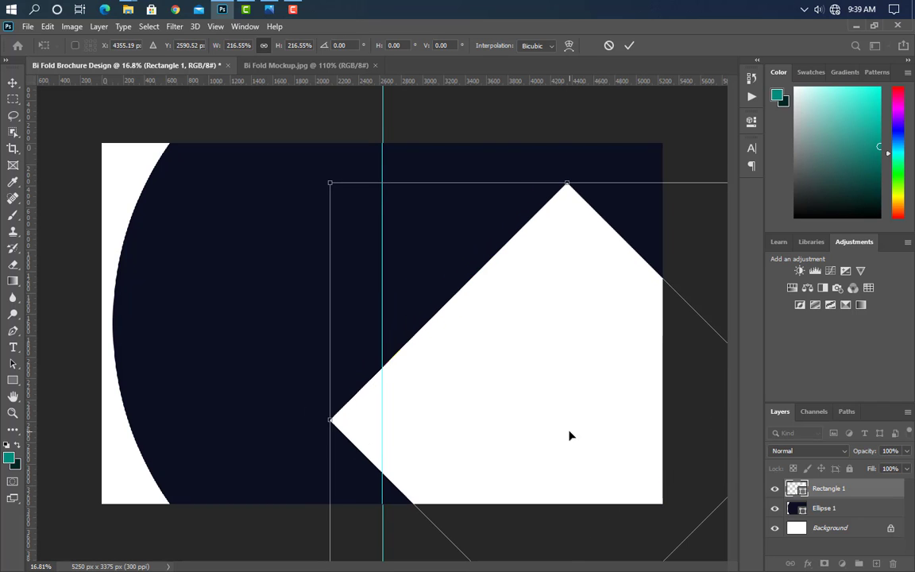
click(630, 47)
scroll(382, 323, down, 1)
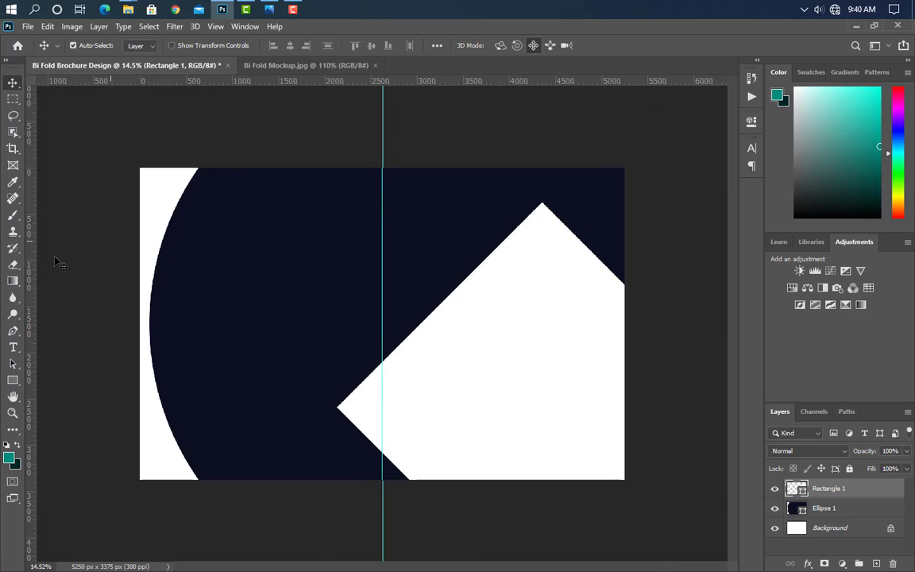
Step: Set the Pen tool to Shape mode and add a new empty layer
click(12, 332)
click(92, 45)
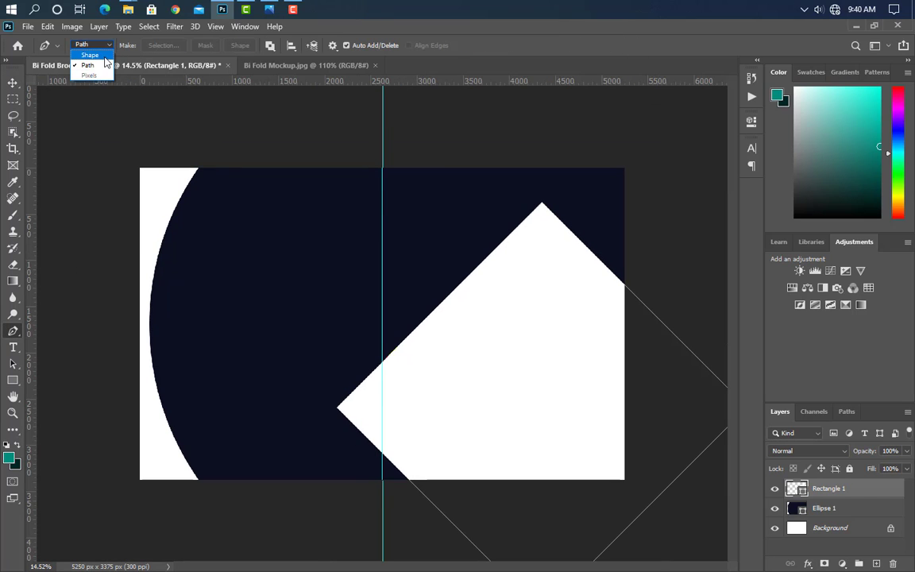
click(83, 52)
scroll(678, 182, up, 5)
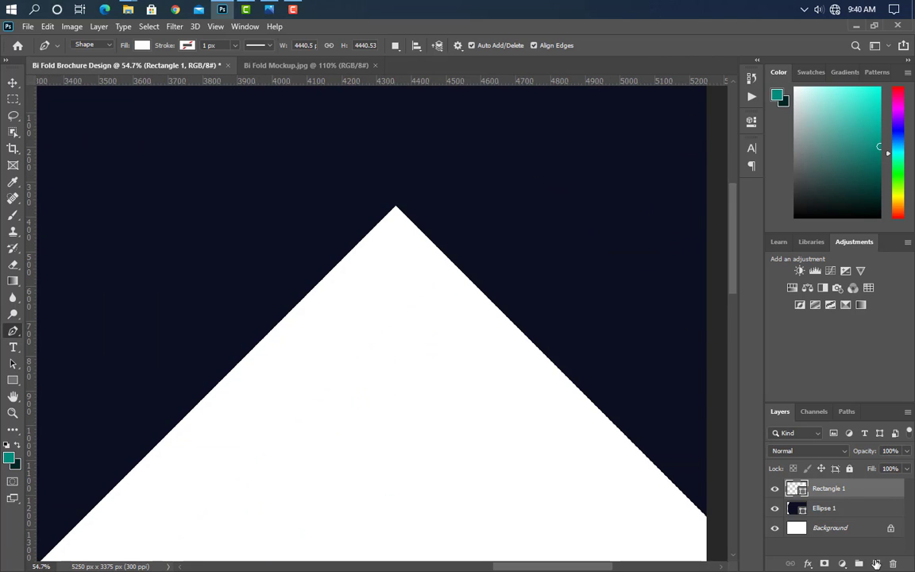
click(876, 563)
scroll(470, 81, up, 3)
Step: Add horizontal guides at the diamond's points and trace a wedge outline to the right edge
drag(470, 81, 326, 238)
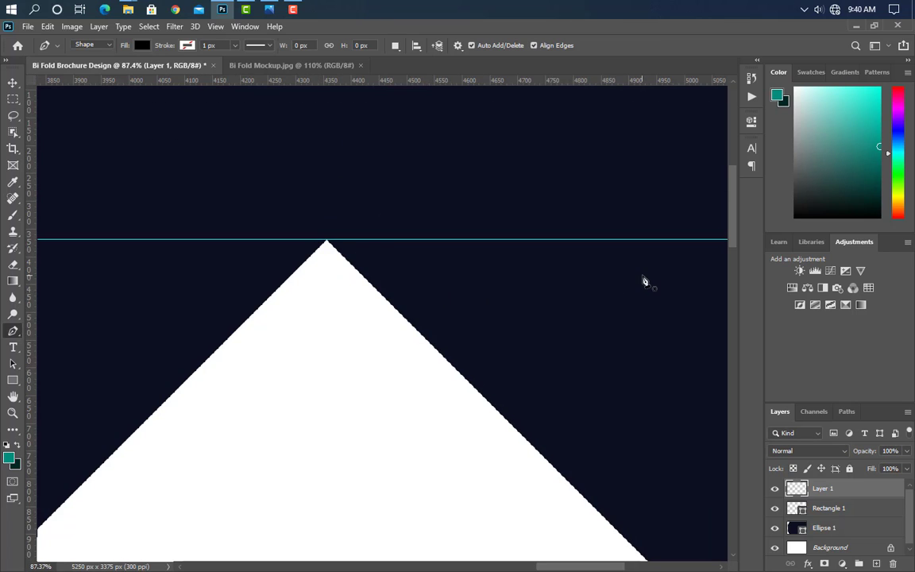
scroll(356, 315, down, 2)
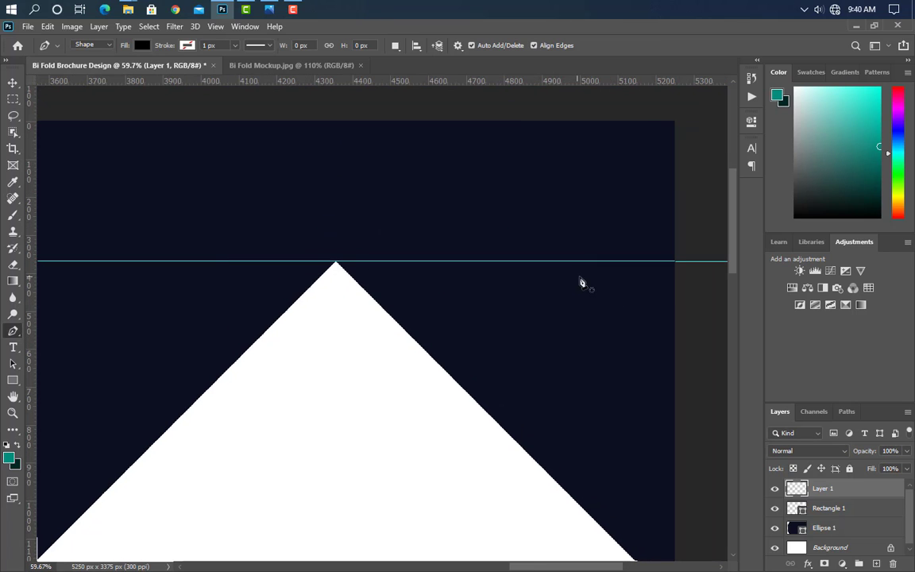
click(688, 261)
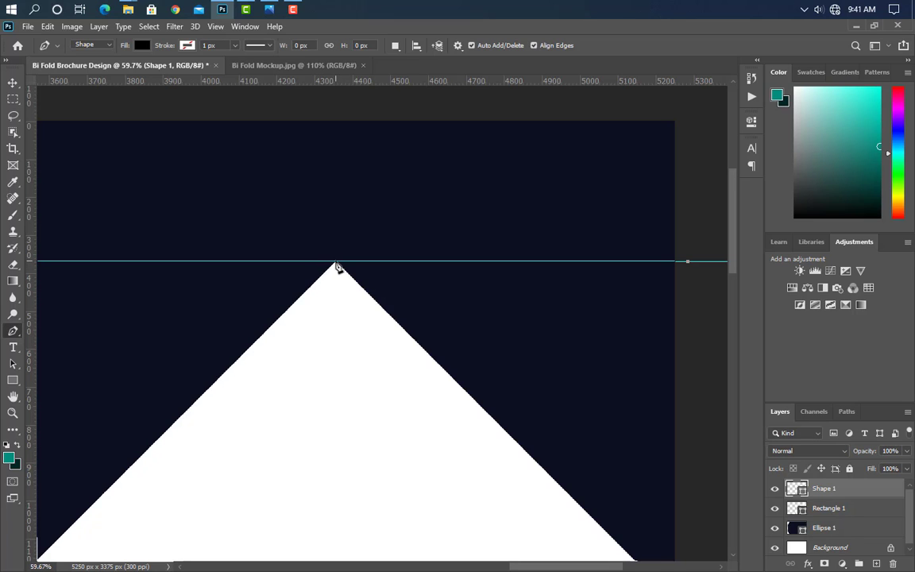
click(336, 262)
scroll(401, 314, down, 4)
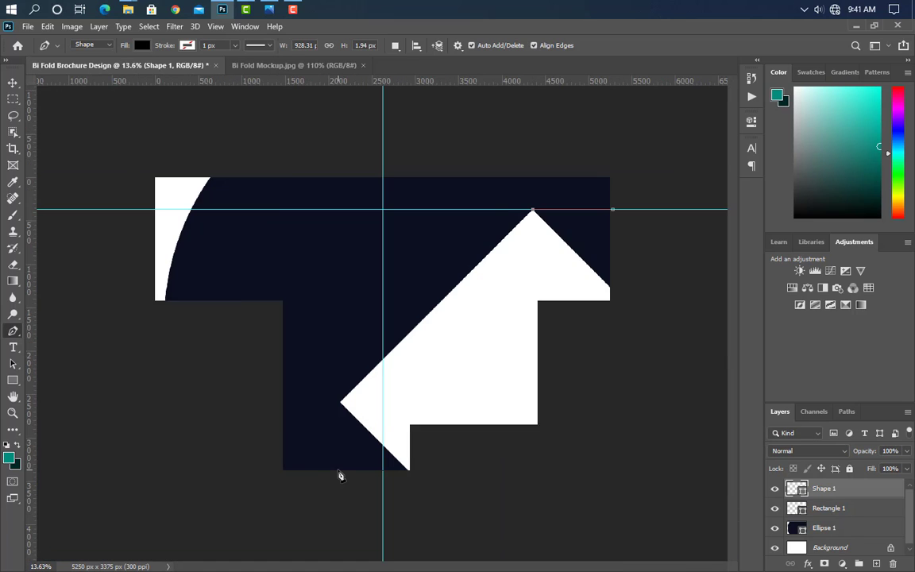
scroll(505, 464, up, 3)
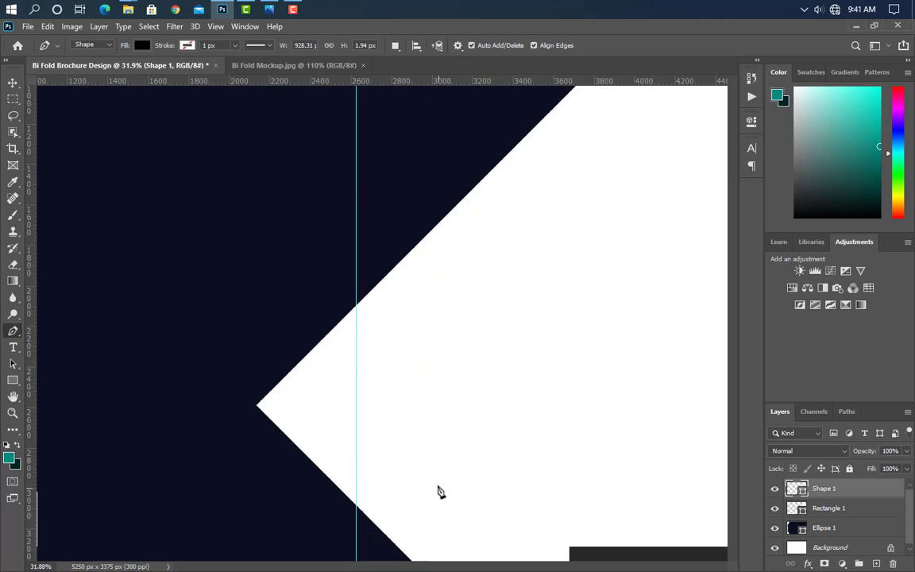
scroll(437, 492, up, 2)
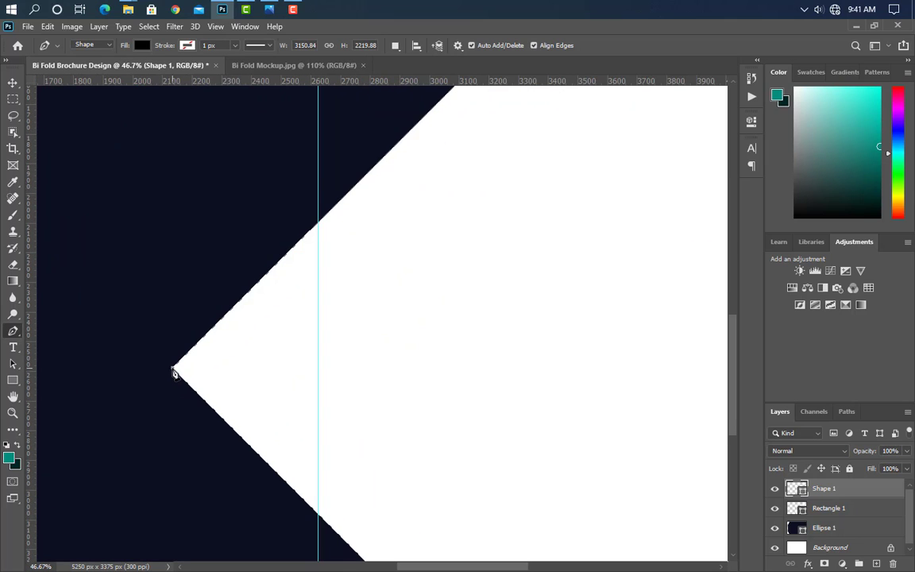
click(173, 369)
drag(280, 82, 183, 367)
scroll(124, 431, down, 4)
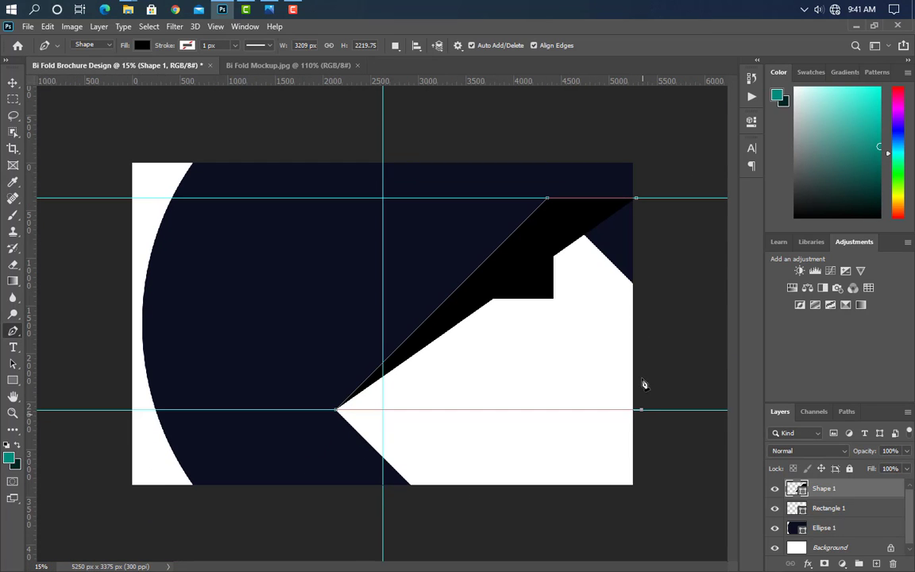
click(640, 410)
click(636, 199)
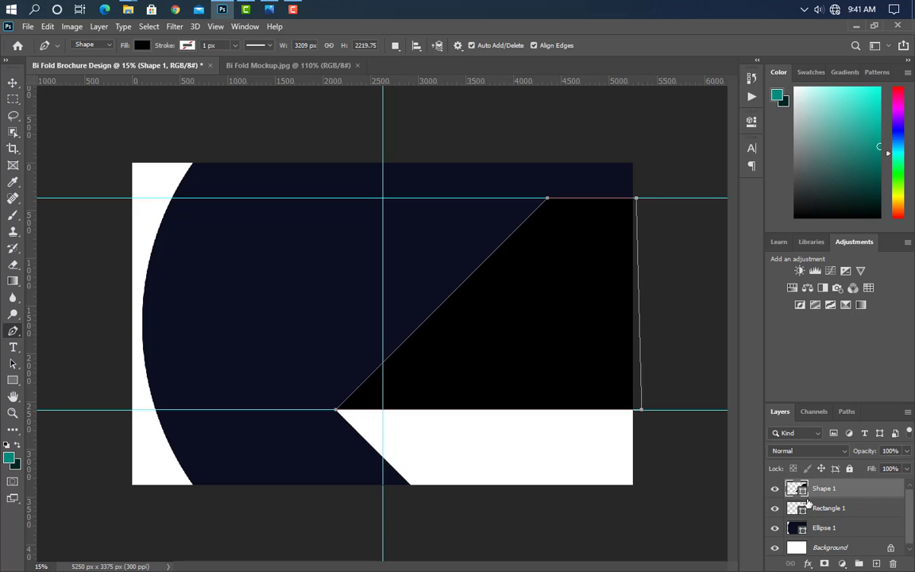
Step: Fill the new shape white and delete the Rectangle 1 layer
double_click(797, 488)
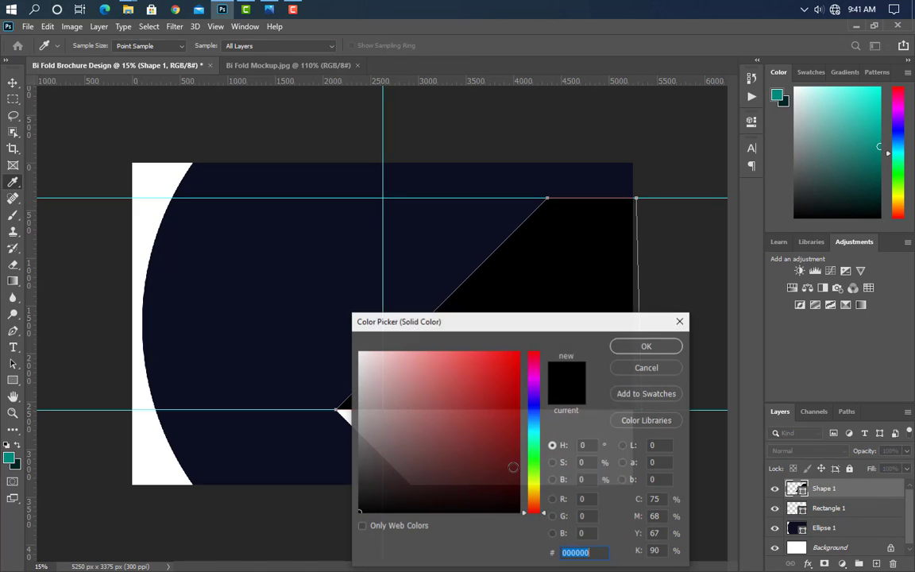
click(137, 346)
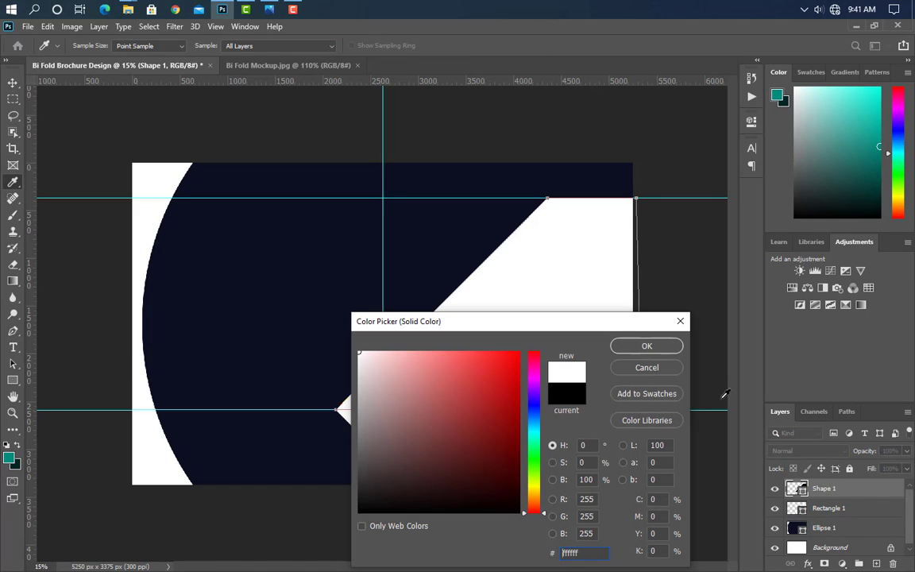
click(640, 351)
drag(843, 509, 893, 564)
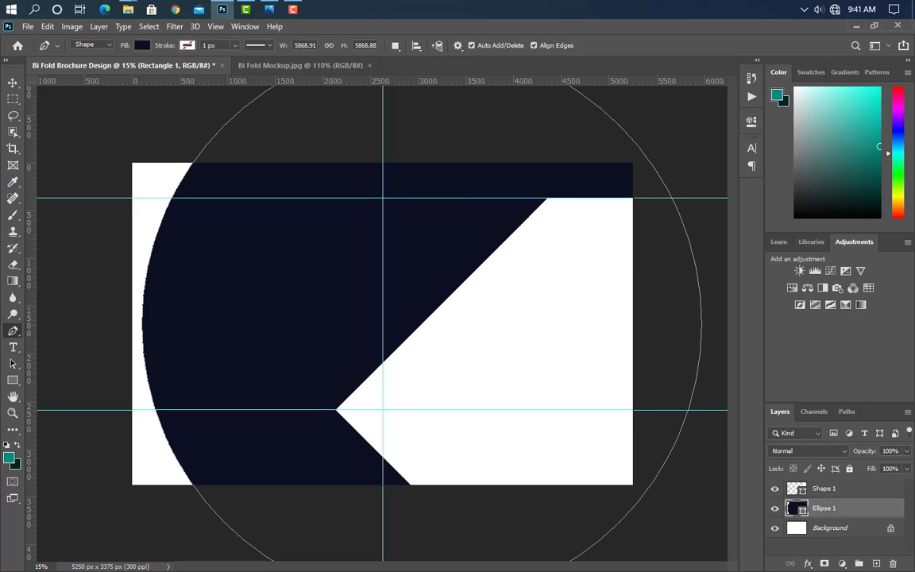
click(13, 83)
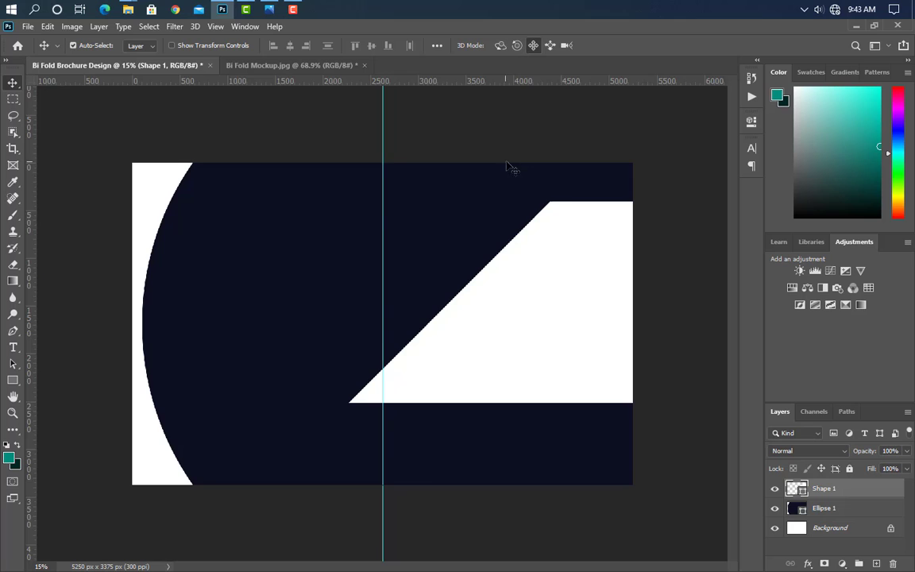
Step: Draw a square above the white band and add a vertical guide through its centre
scroll(557, 155, up, 5)
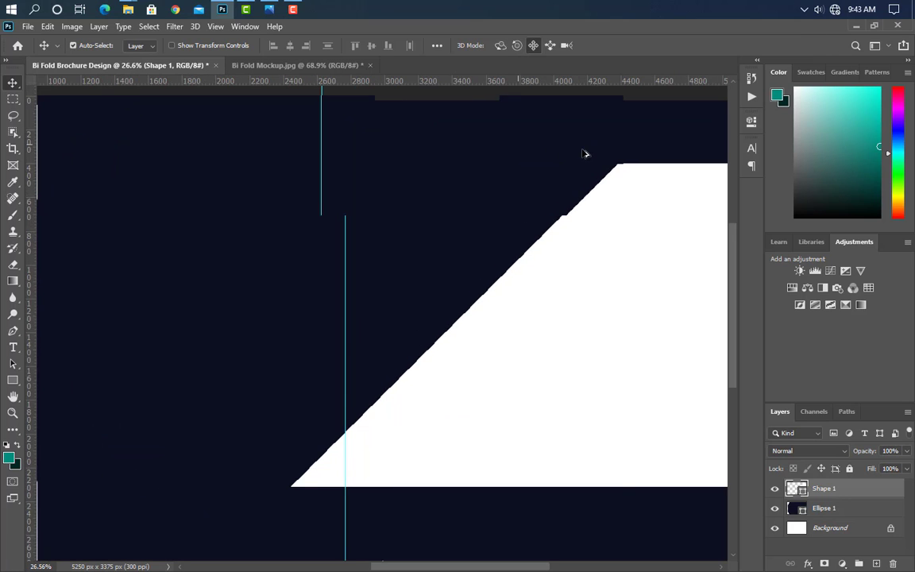
scroll(586, 175, up, 3)
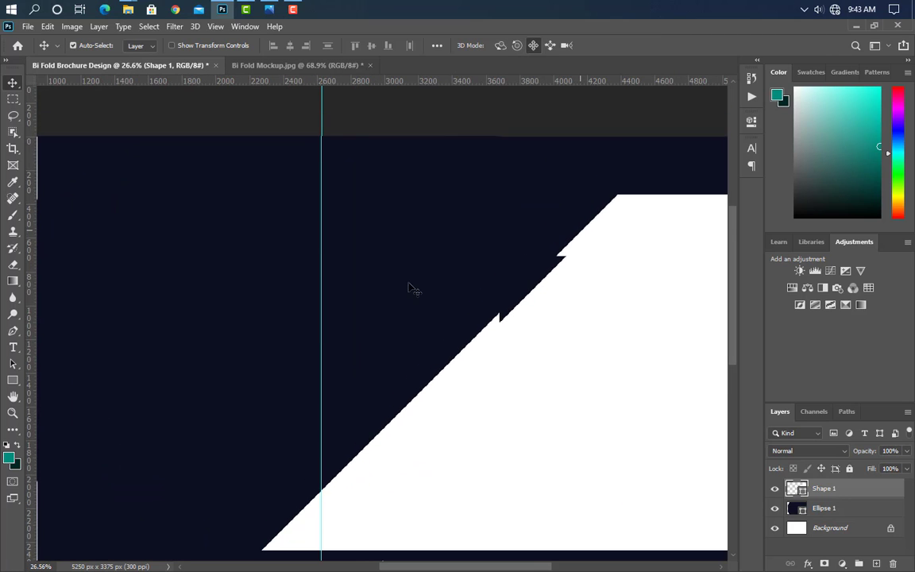
key(u)
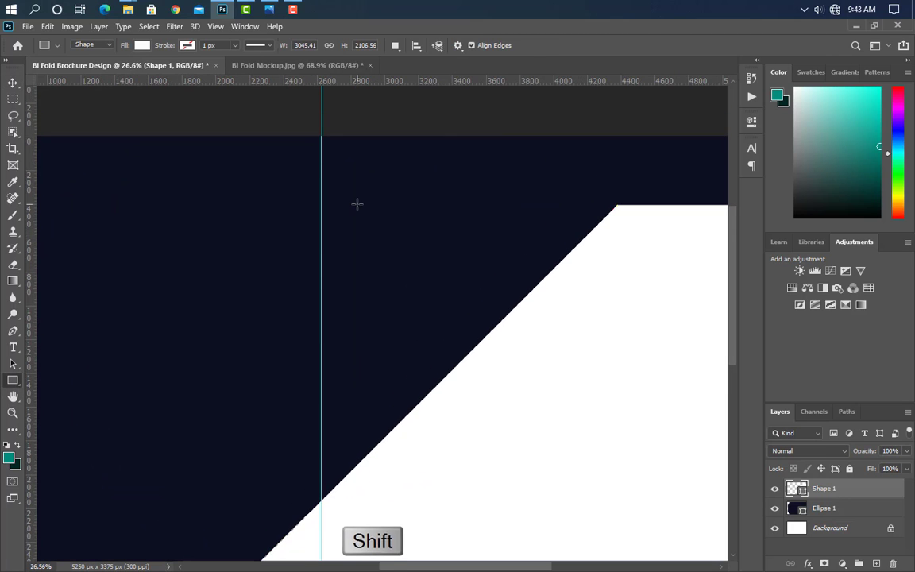
drag(357, 202, 453, 356)
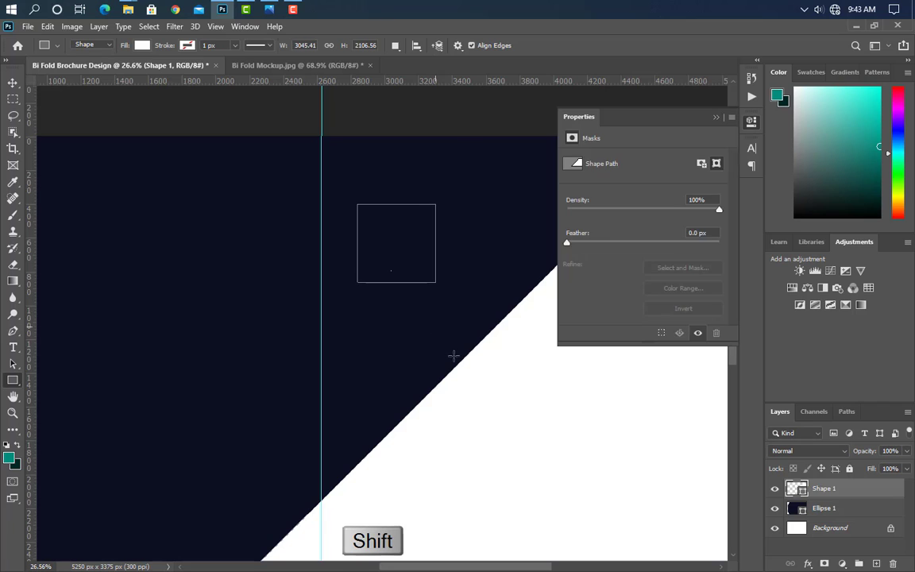
click(715, 117)
key(ctrl+t)
scroll(486, 207, up, 3)
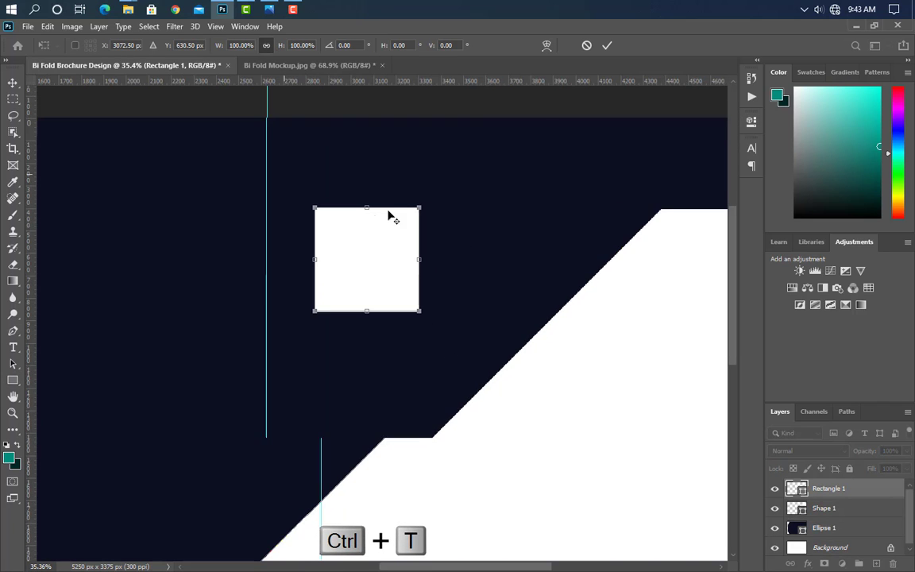
drag(32, 368, 355, 213)
Step: Rotate the square 45°, enlarge it parallel to the band's diagonal, and convert it to a path
drag(458, 175, 480, 274)
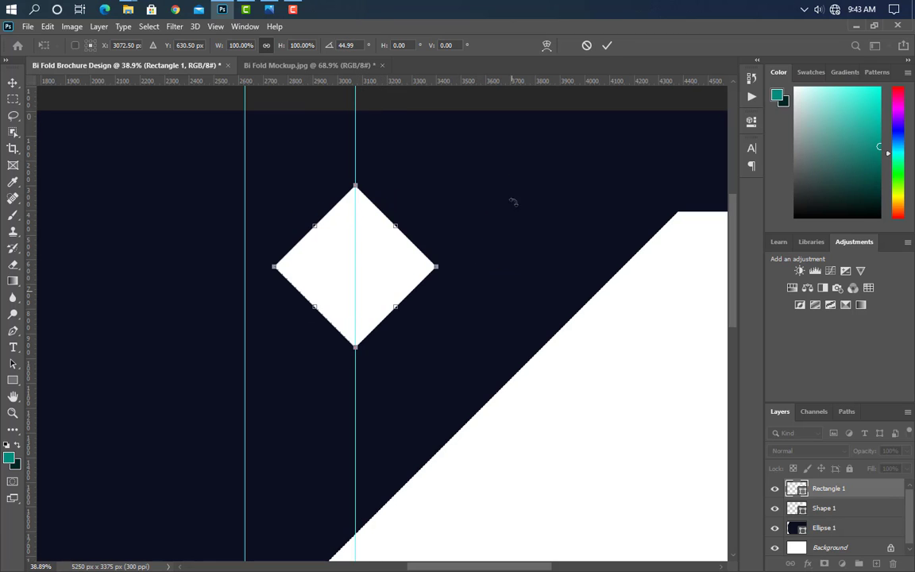
scroll(358, 333, down, 5)
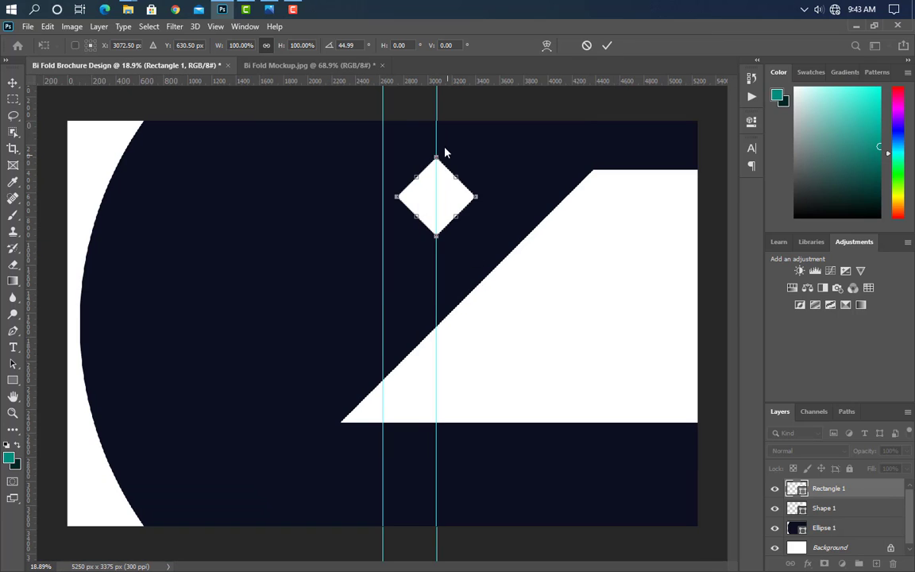
drag(436, 153, 437, 121)
drag(454, 195, 459, 204)
drag(440, 250, 471, 221)
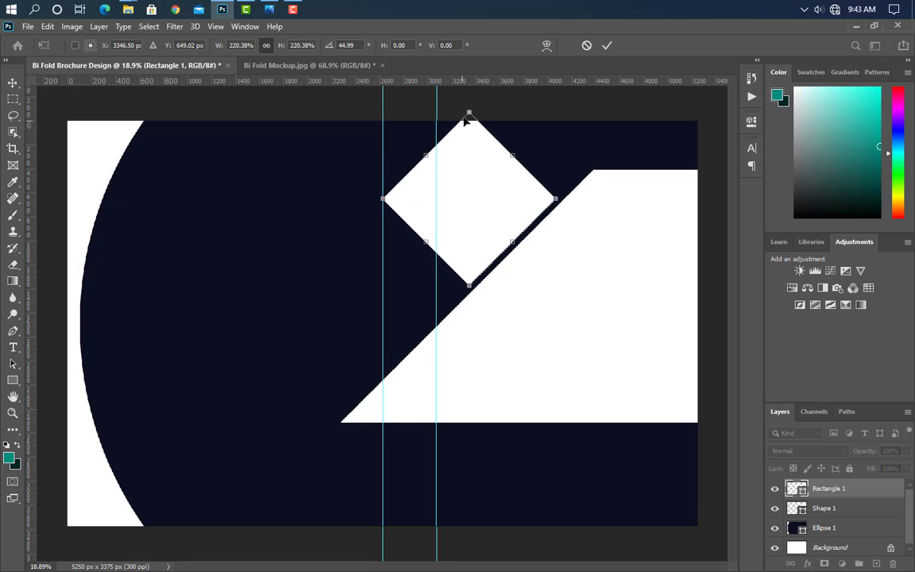
drag(469, 112, 468, 127)
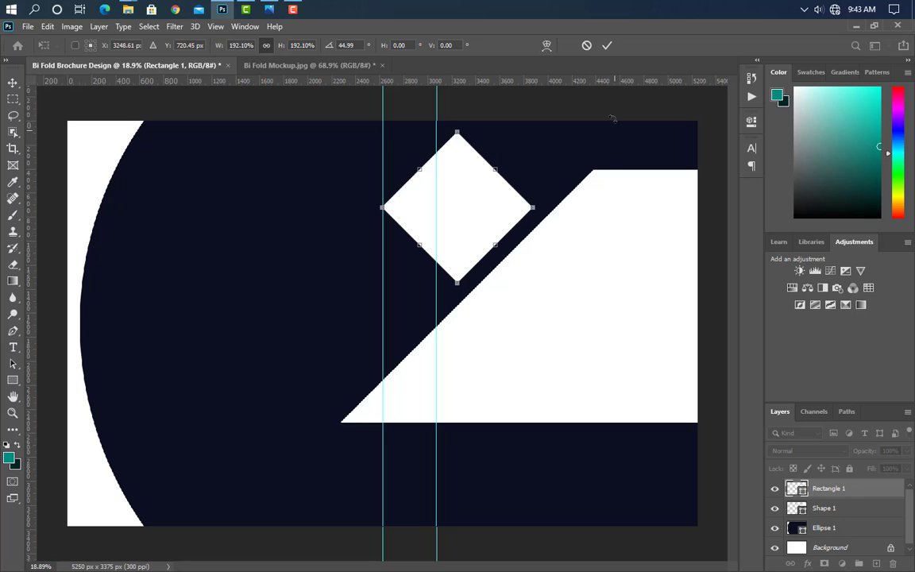
click(608, 46)
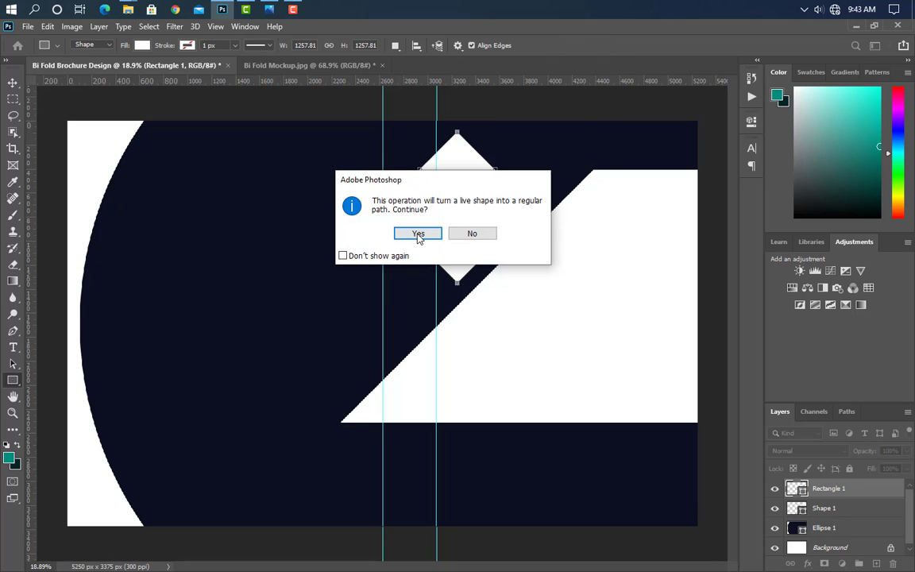
click(417, 233)
scroll(666, 123, up, 5)
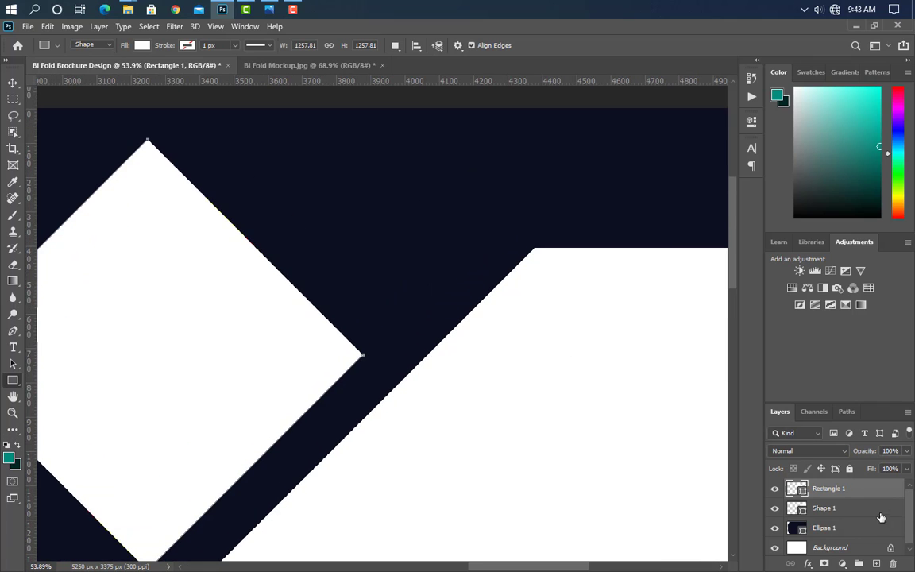
Step: Duplicate the diamond and shrink the copy to 37.9% beside the large white diamond
key(ctrl+j)
key(ctrl+t)
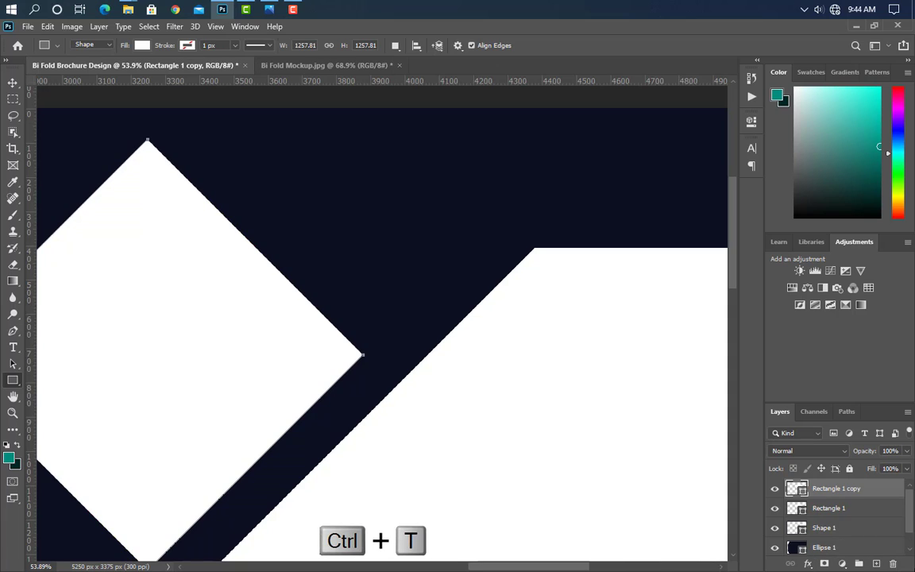
drag(147, 141, 414, 261)
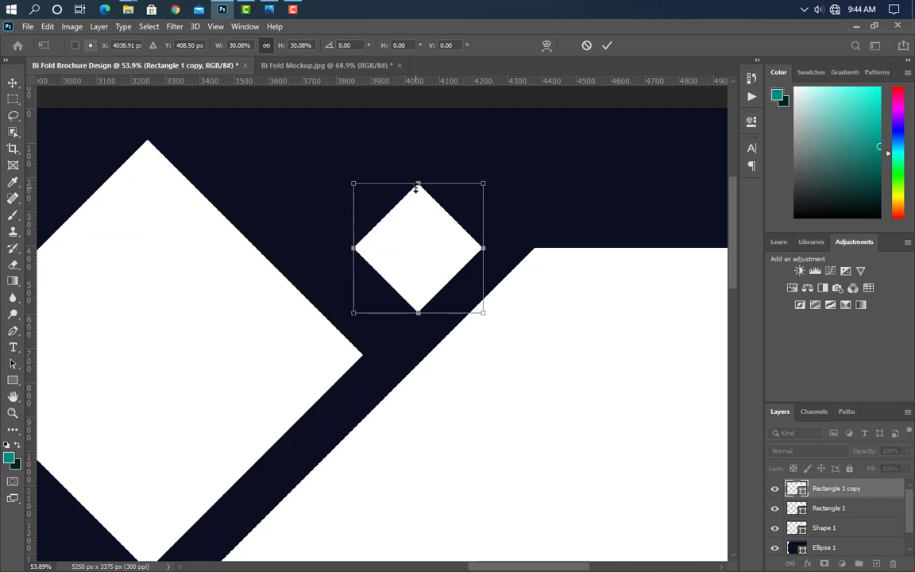
drag(418, 179, 418, 149)
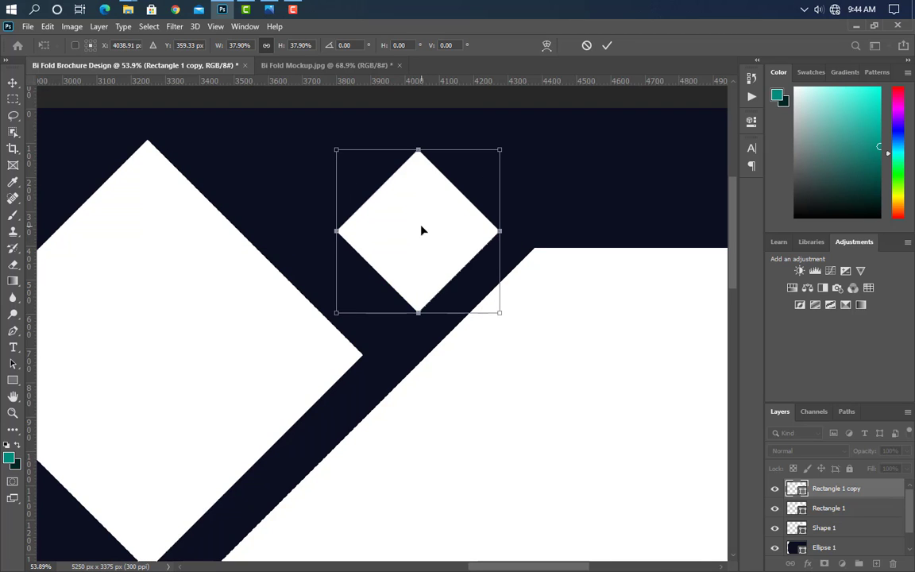
drag(421, 231, 413, 215)
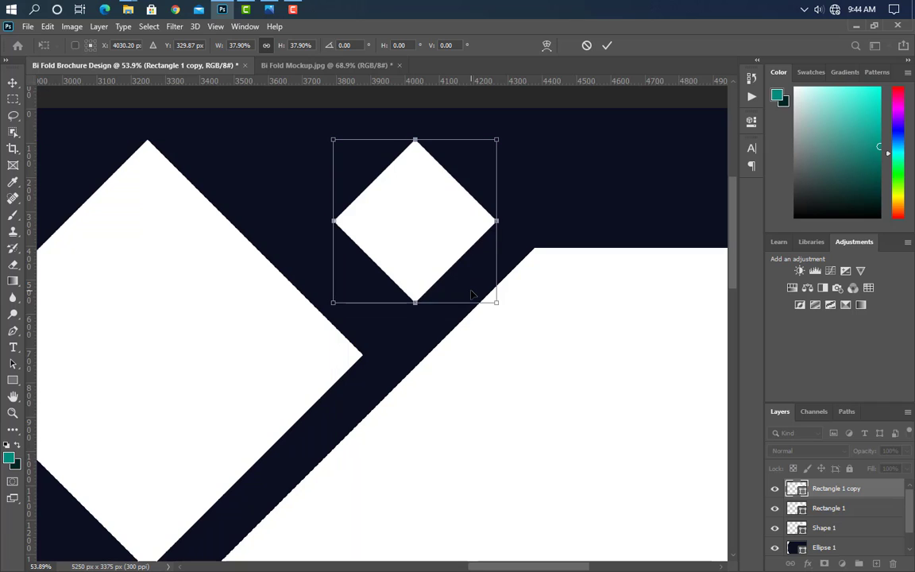
click(607, 46)
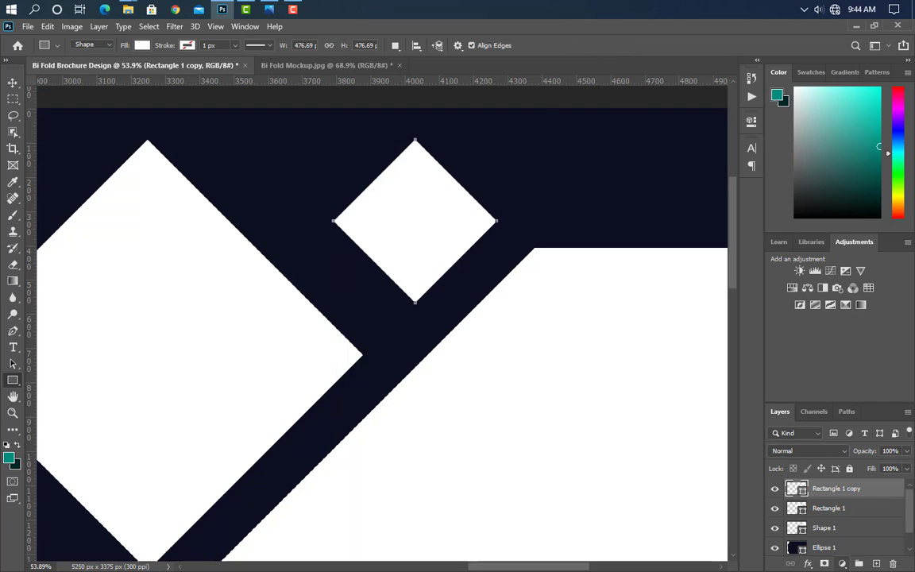
Step: Fill the small diamond copy with bright orange #ff7200
double_click(796, 488)
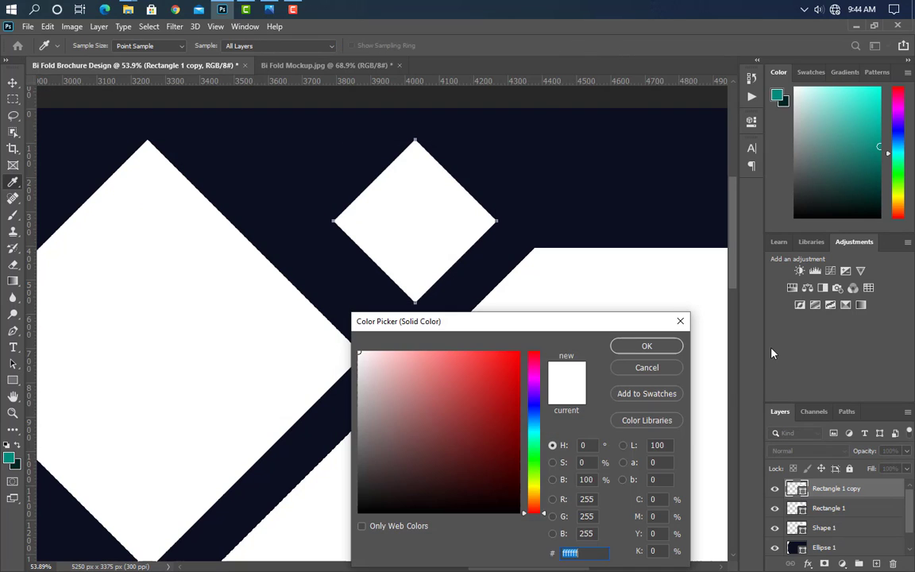
click(535, 503)
mouse_move(505, 387)
mouse_down()
mouse_move(551, 292)
mouse_move(553, 332)
mouse_up()
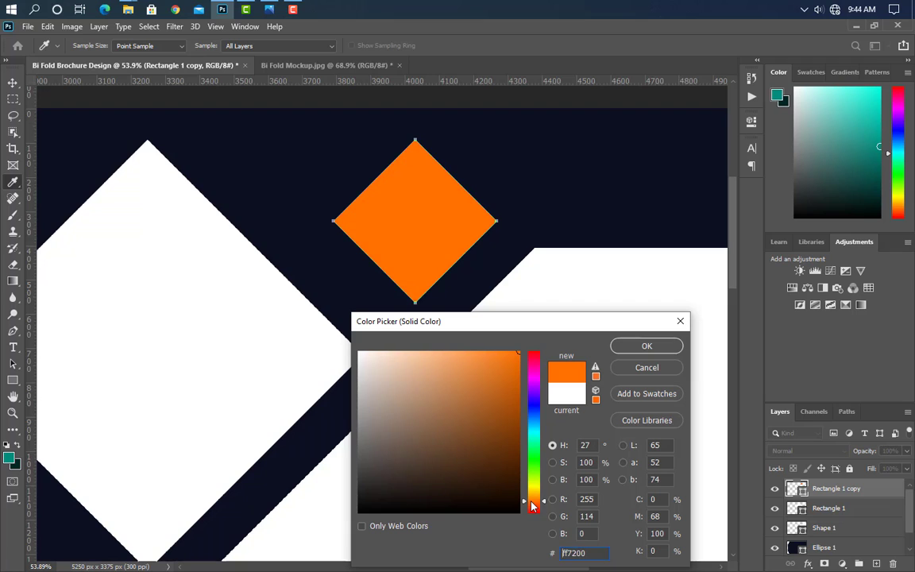
key(Return)
Step: Duplicate the white diamond, scale the copy to about 75%, and move it up-left to the top edge
scroll(539, 371, down, 5)
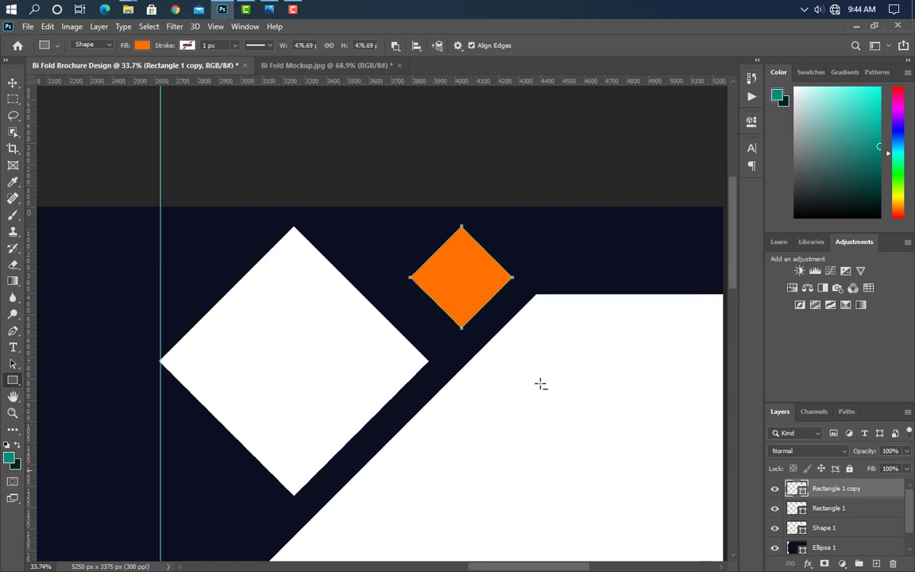
scroll(537, 387, down, 2)
scroll(538, 387, up, 1)
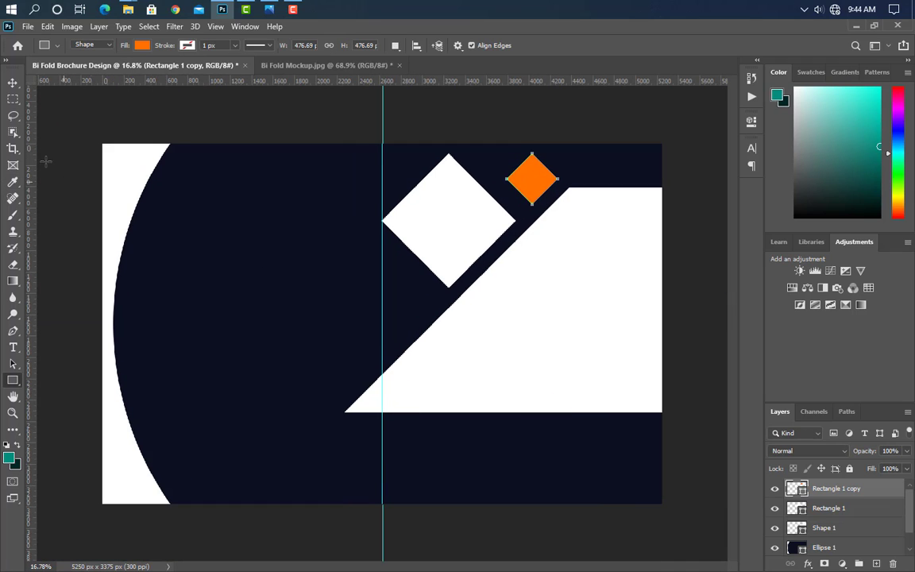
click(15, 86)
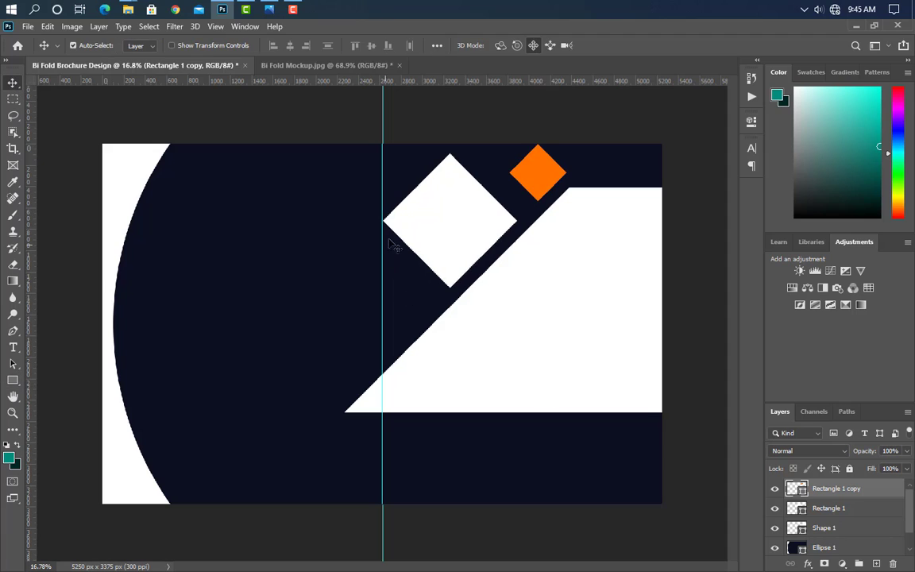
click(481, 206)
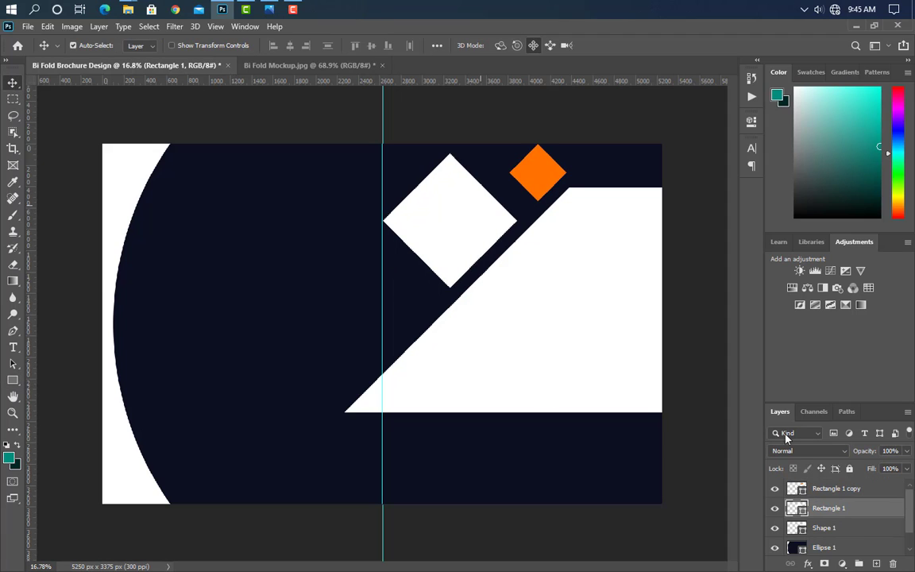
key(ctrl+j)
key(ctrl+t)
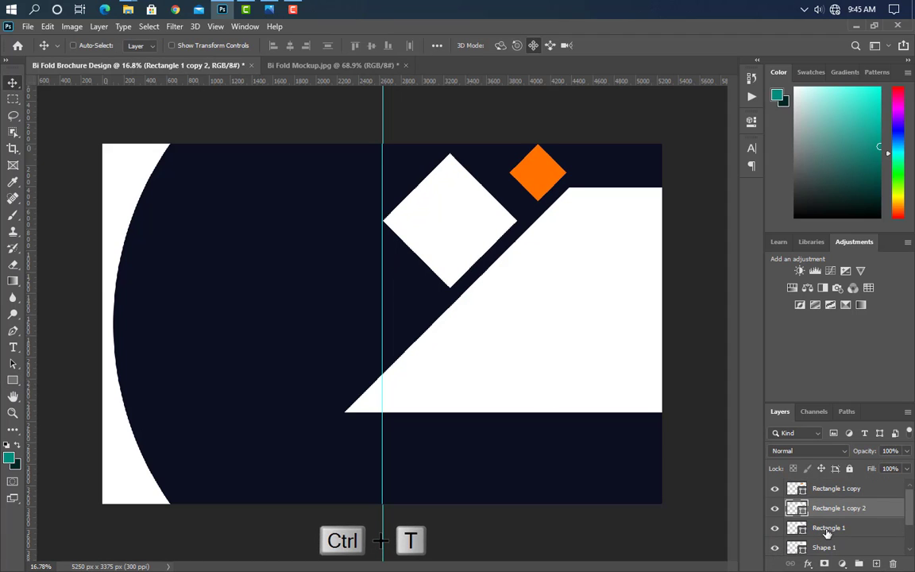
drag(451, 157, 451, 185)
drag(453, 241, 412, 197)
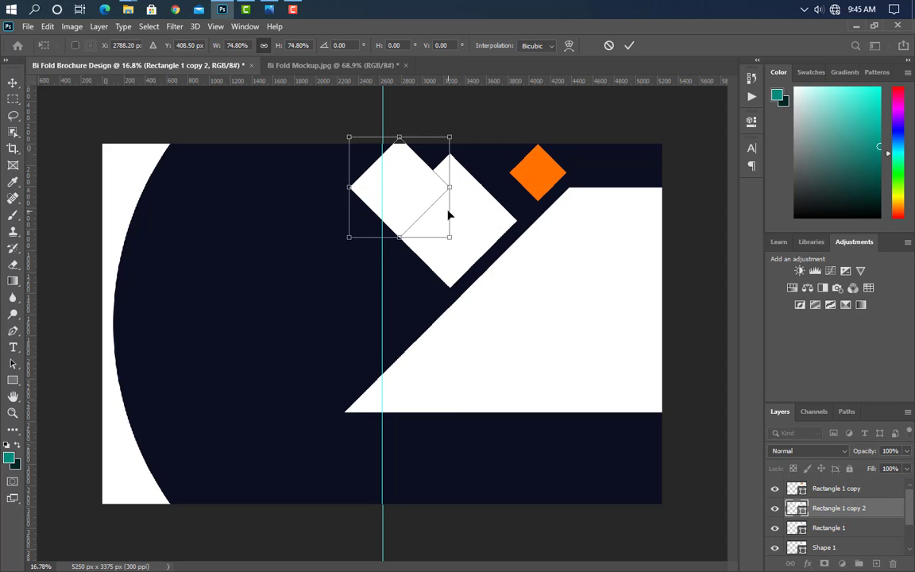
key(Left)
key(Left)
key(Left)
key(Left)
key(Left)
key(Left)
key(Left)
key(Up)
key(Up)
key(Up)
key(Up)
key(Up)
key(Up)
key(Up)
key(Up)
click(629, 46)
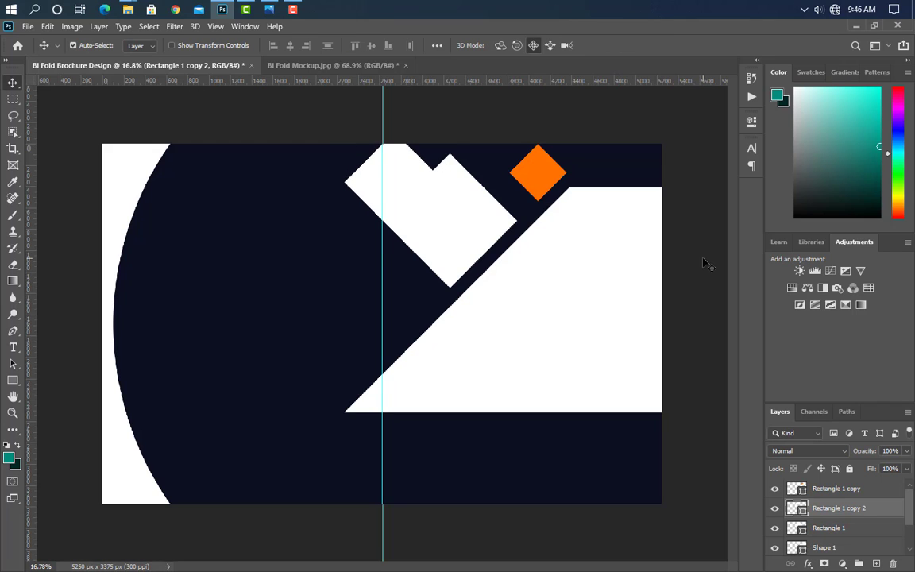
Step: Recolour the copy orange #ff6000 and move its layer behind Rectangle 1
double_click(796, 507)
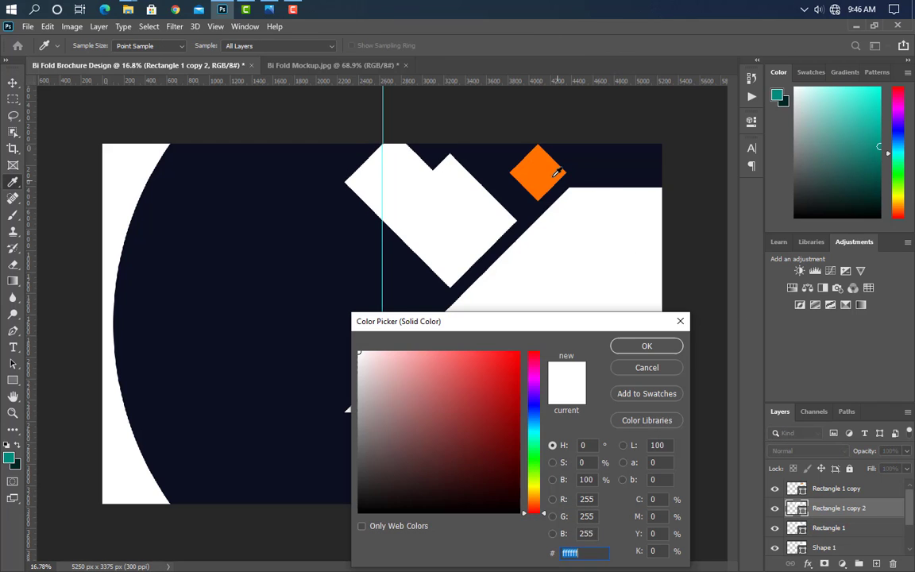
click(540, 187)
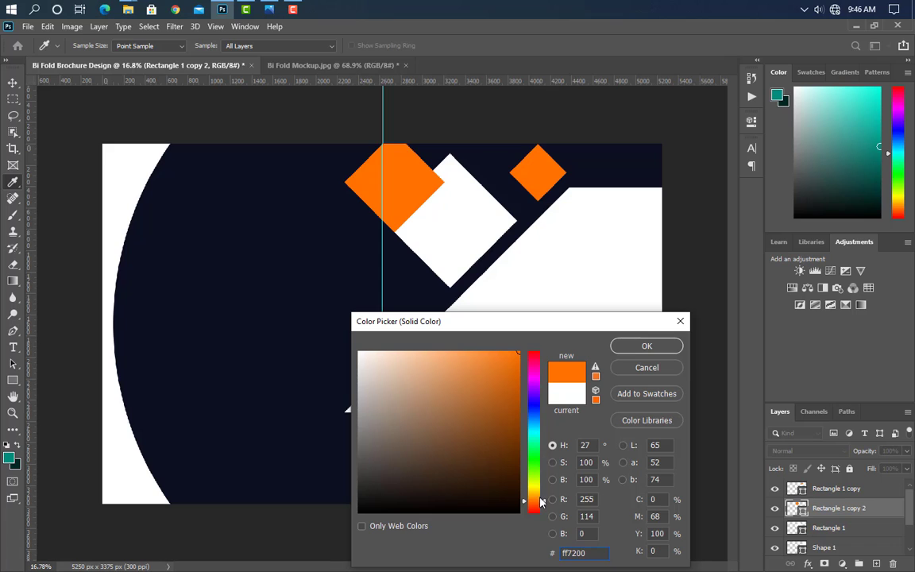
drag(532, 508, 533, 503)
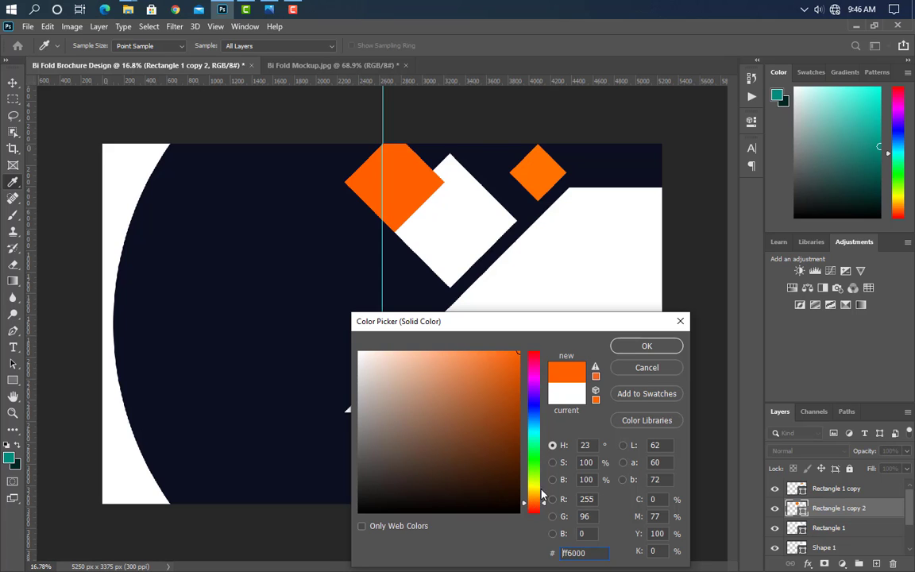
click(651, 348)
drag(873, 513, 875, 544)
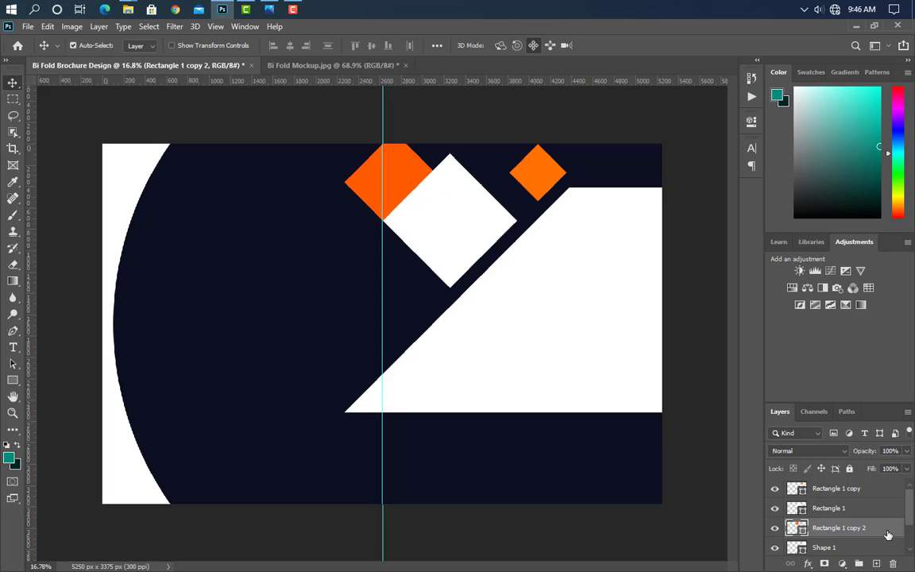
Step: Duplicate the orange diamond, shrink the copy to 39.26% on its left, and open its fill colour
drag(888, 535, 876, 564)
key(ctrl+t)
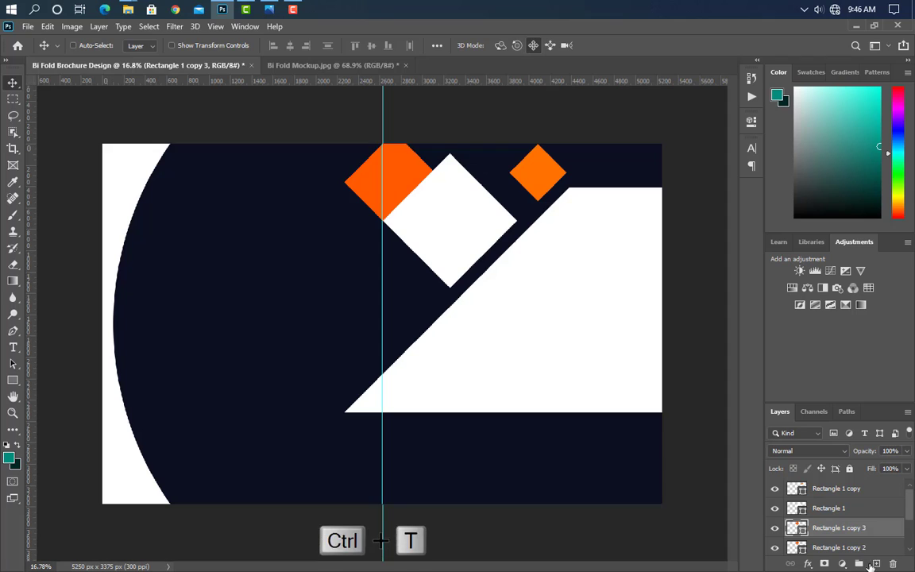
drag(395, 130, 338, 160)
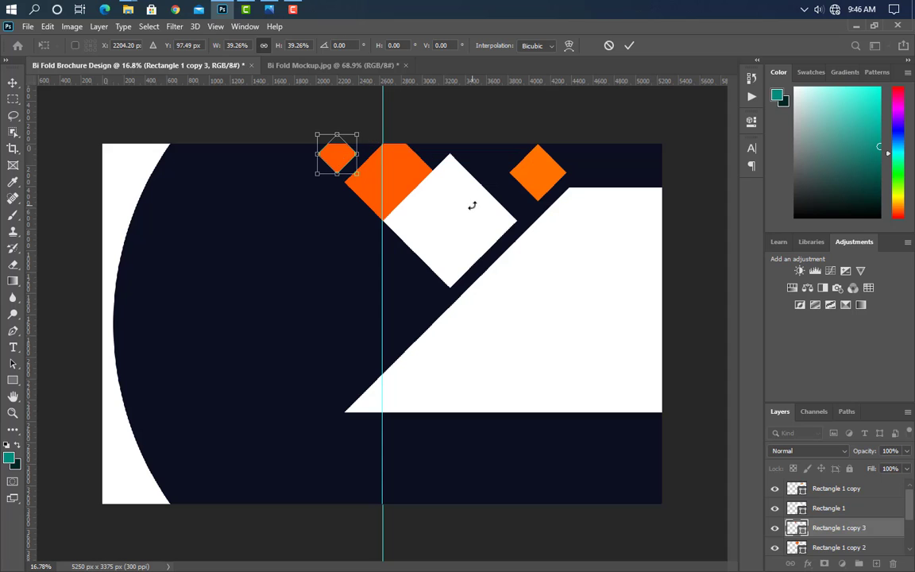
click(627, 46)
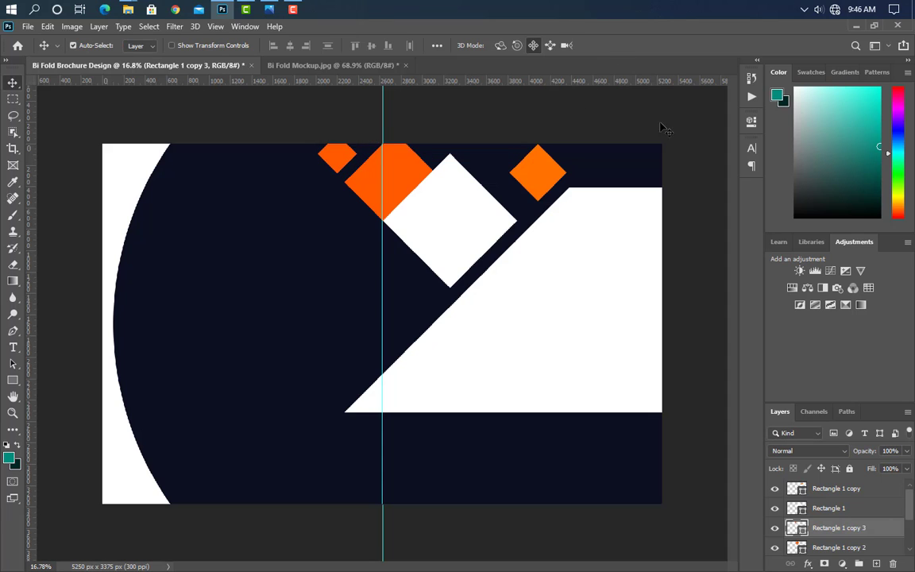
double_click(797, 528)
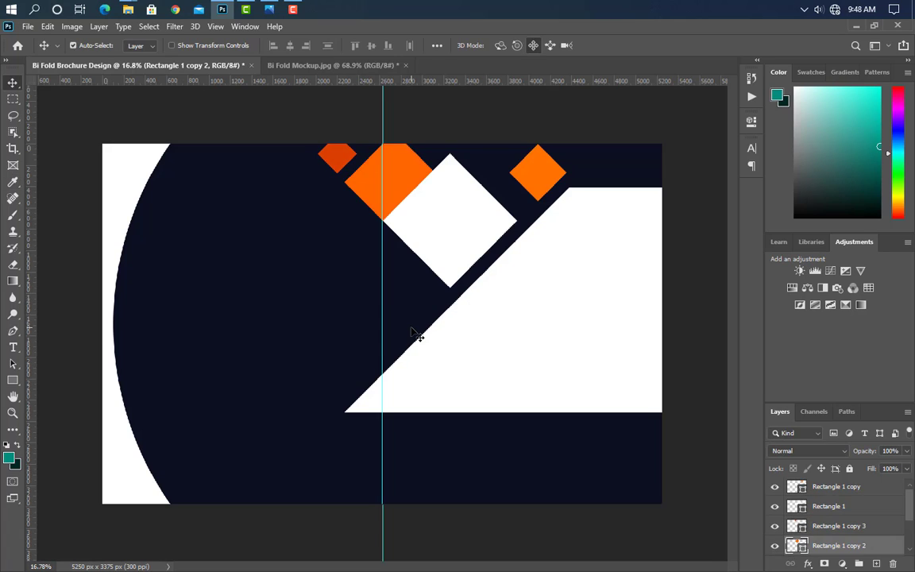
Step: Duplicate the white diamond and enlarge the copy to about 167% on the navy area left of centre
click(468, 237)
drag(881, 515, 876, 563)
key(ctrl+t)
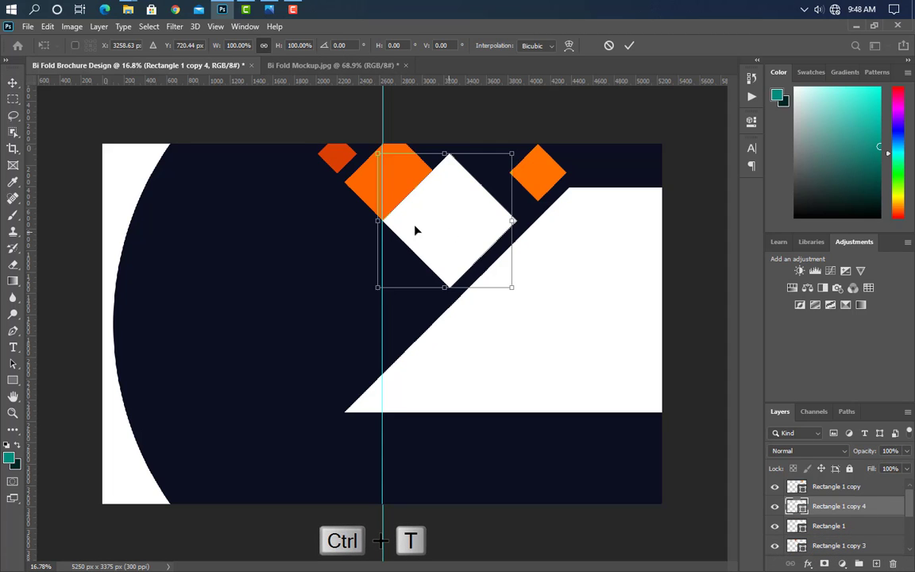
drag(414, 229, 255, 228)
drag(250, 279, 268, 367)
drag(254, 322, 284, 323)
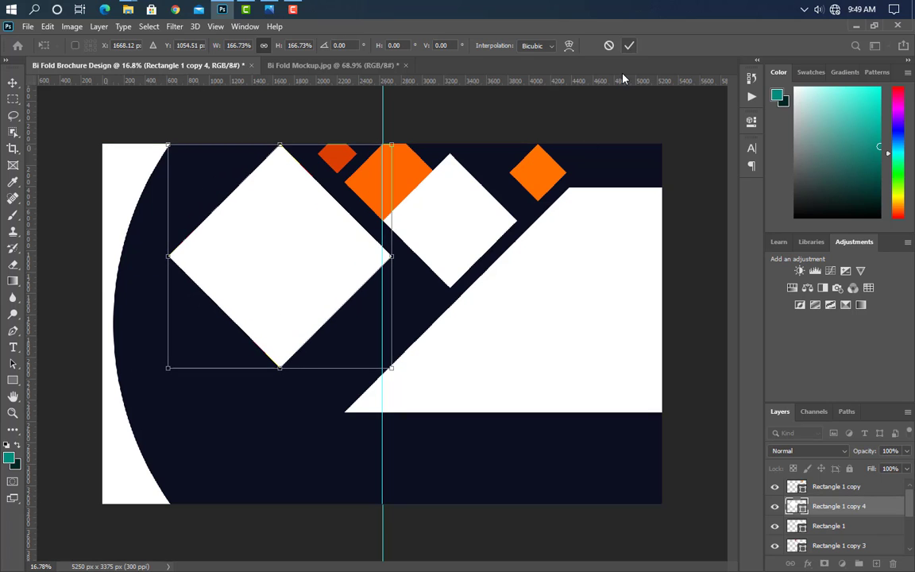
key(Return)
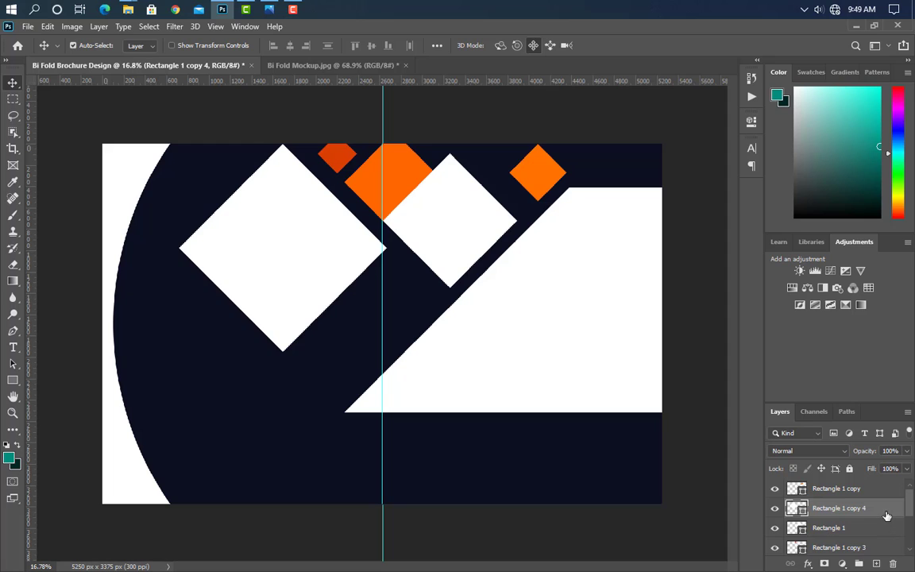
Step: Duplicate it again and scale the copy to 123.99% to square off the top-left corner
key(ctrl+j)
key(ctrl+t)
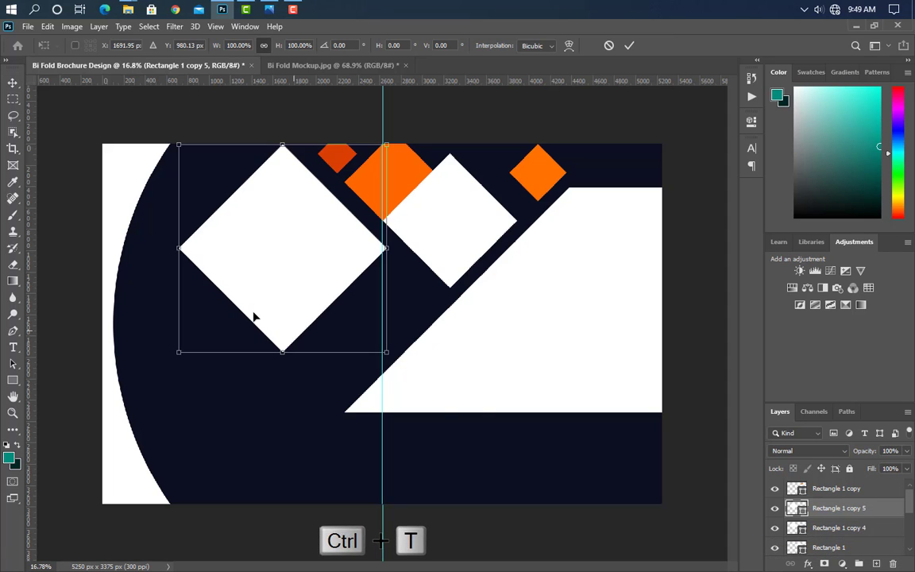
drag(276, 296, 128, 194)
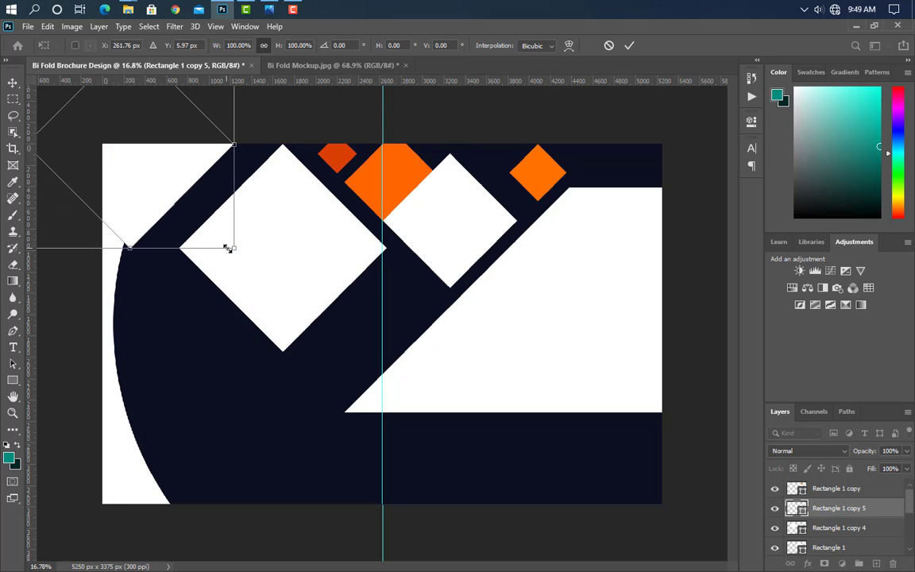
mouse_move(236, 251)
mouse_down()
mouse_move(273, 309)
mouse_move(228, 246)
mouse_move(236, 254)
mouse_up()
click(628, 45)
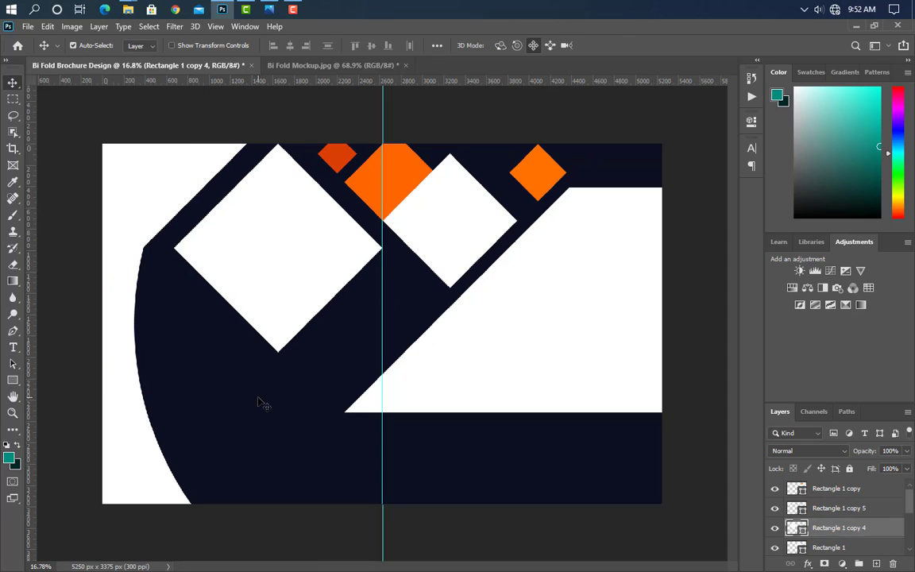
Step: Duplicate the large navy ellipse and fill the copy with orange #ff6600
click(260, 401)
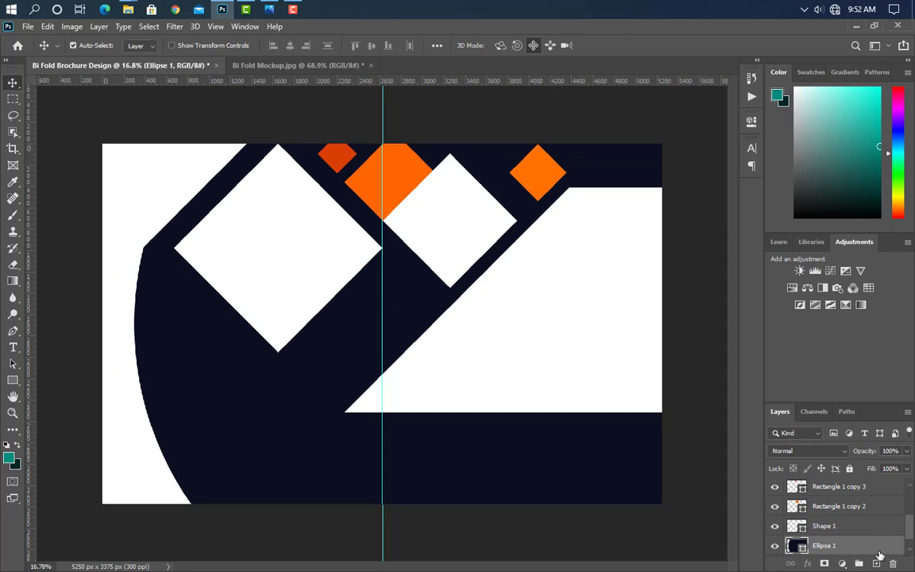
drag(880, 555, 876, 563)
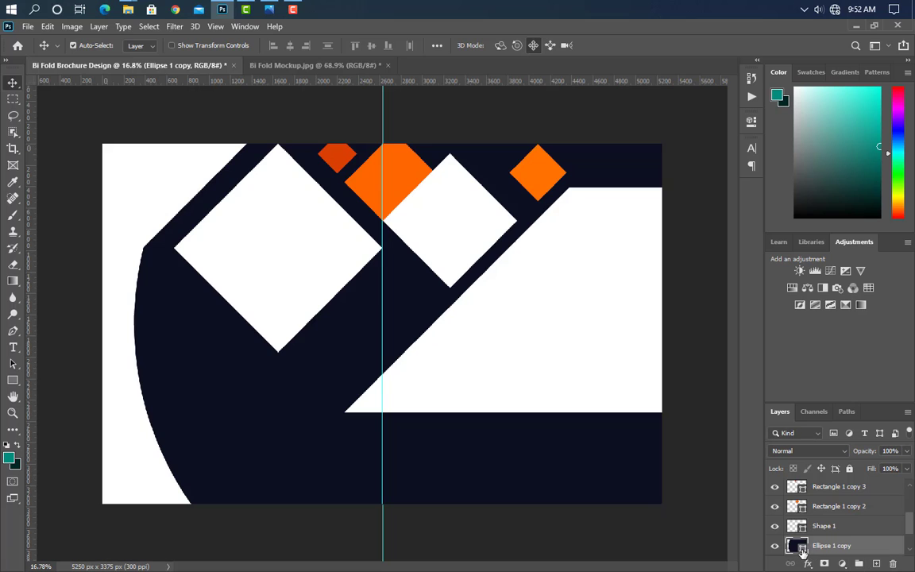
click(401, 173)
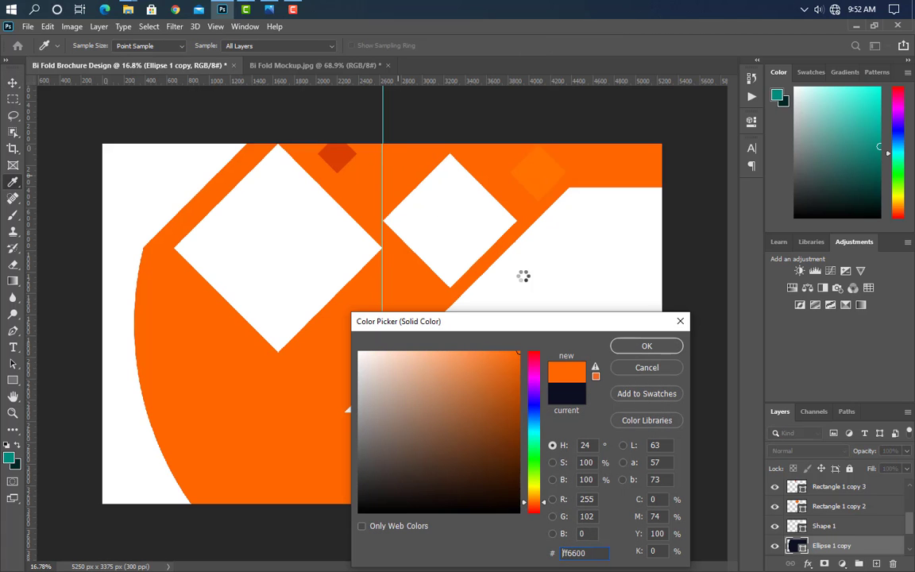
click(659, 347)
Step: Shift the orange ellipse copy about 1300 px right, leaving a navy crescent at left
key(ctrl+t)
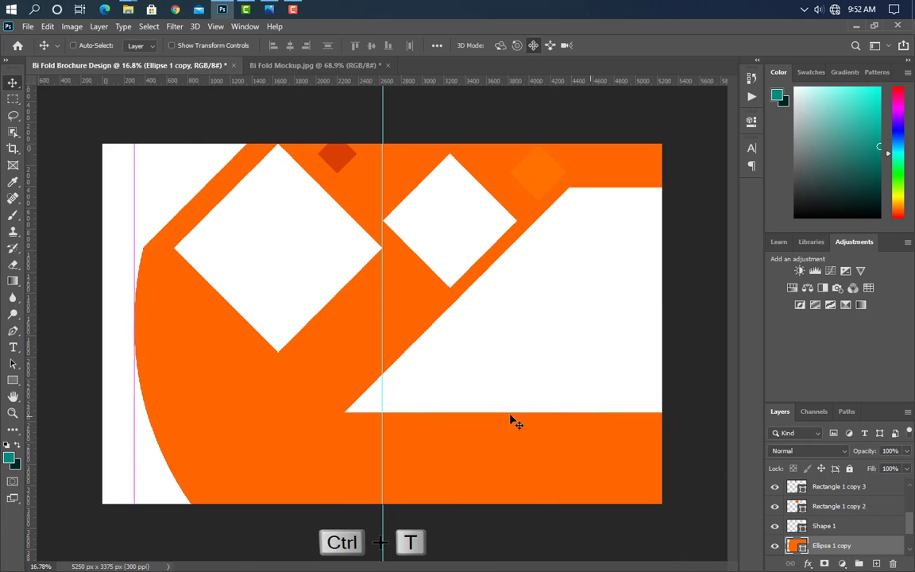
drag(298, 405, 435, 405)
key(Right)
key(Right)
key(Right)
key(Right)
key(Right)
key(Right)
key(Right)
key(Right)
key(Right)
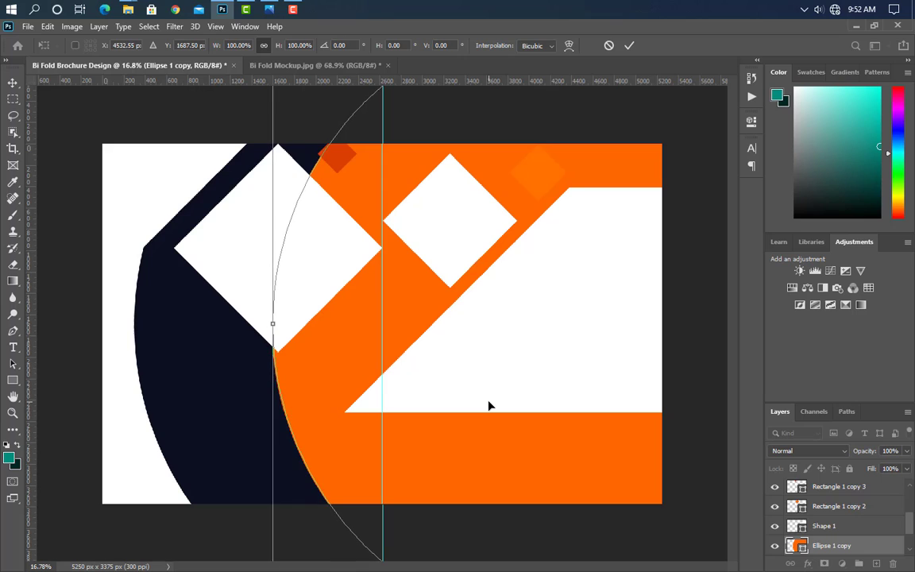
click(630, 46)
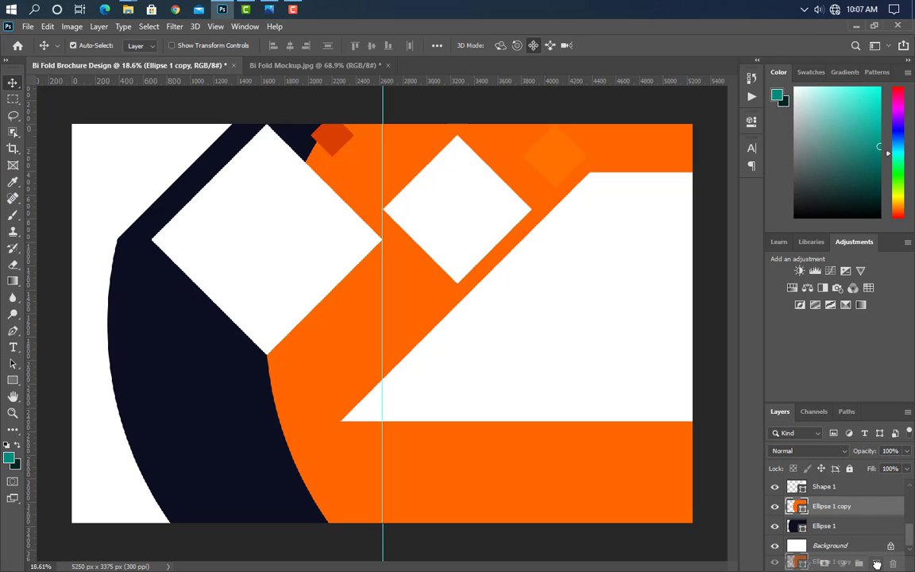
Step: Make a narrower copy of the orange ellipse, load its outline as a selection, and delete the copy
key(ctrl+j)
key(ctrl+t)
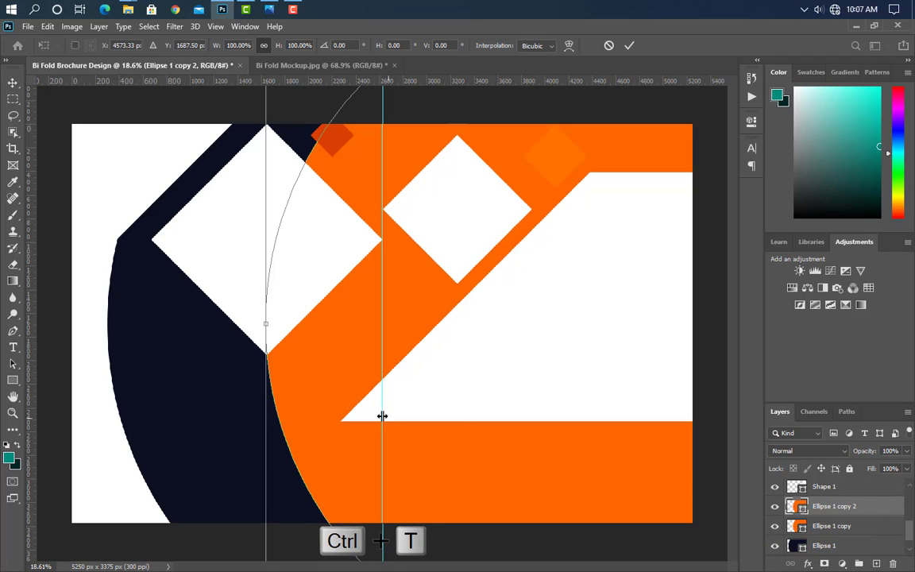
scroll(383, 323, down, 5)
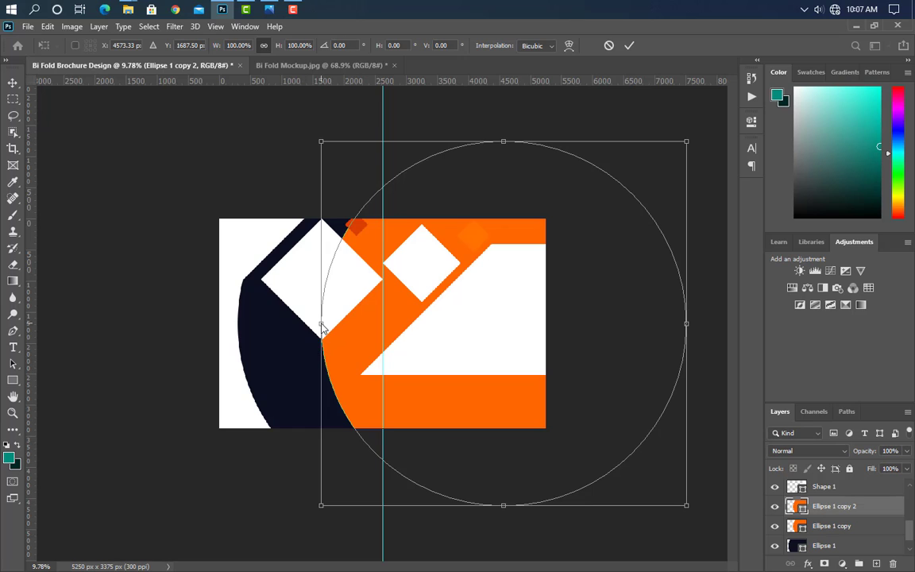
drag(326, 322, 383, 323)
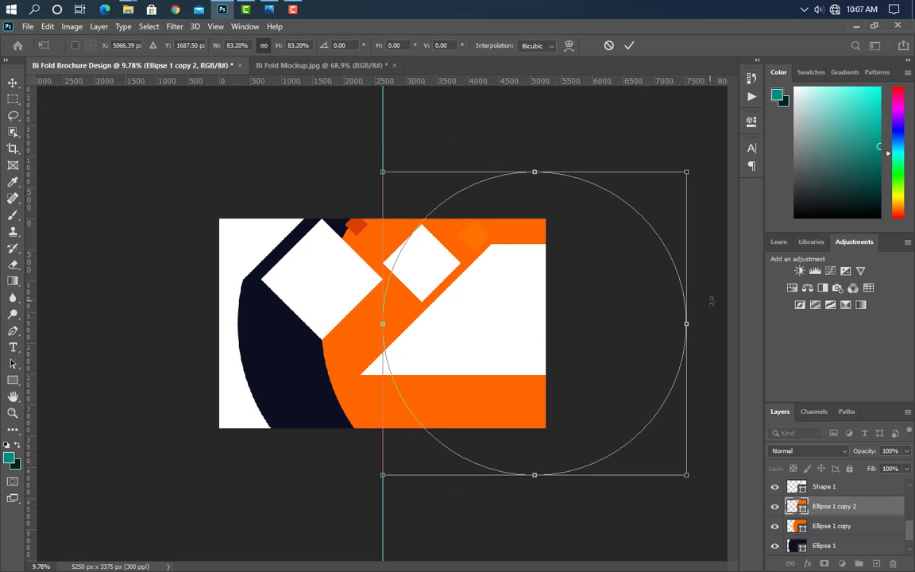
drag(692, 326, 643, 323)
click(629, 46)
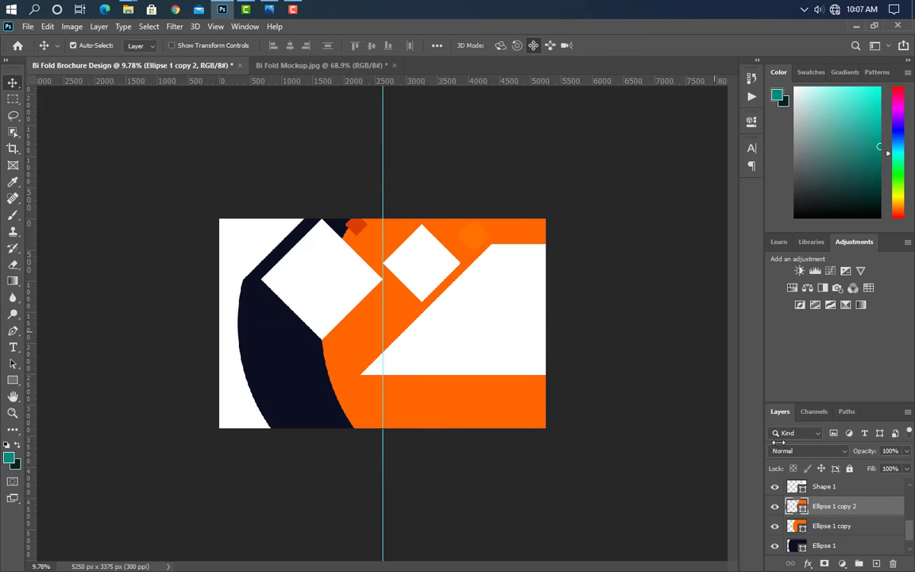
key(ctrl)
ctrl+click(803, 510)
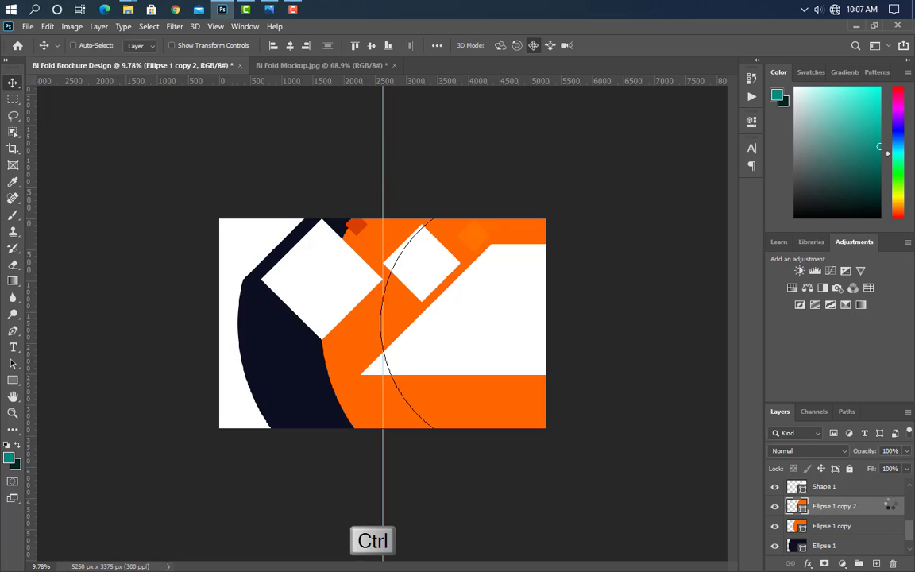
key(Delete)
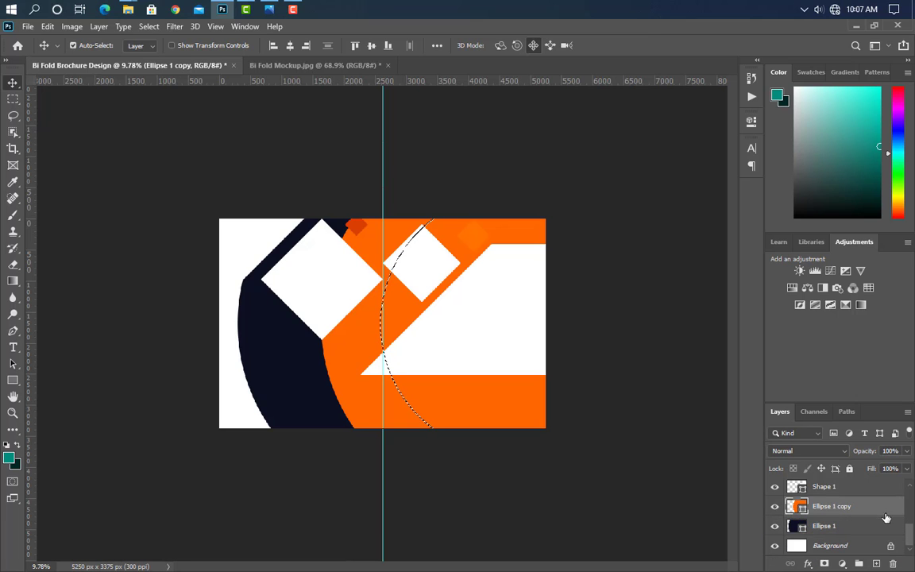
Step: Rasterize the orange ellipse and clear the elliptical area from its right side
right_click(885, 515)
click(744, 228)
key(Delete)
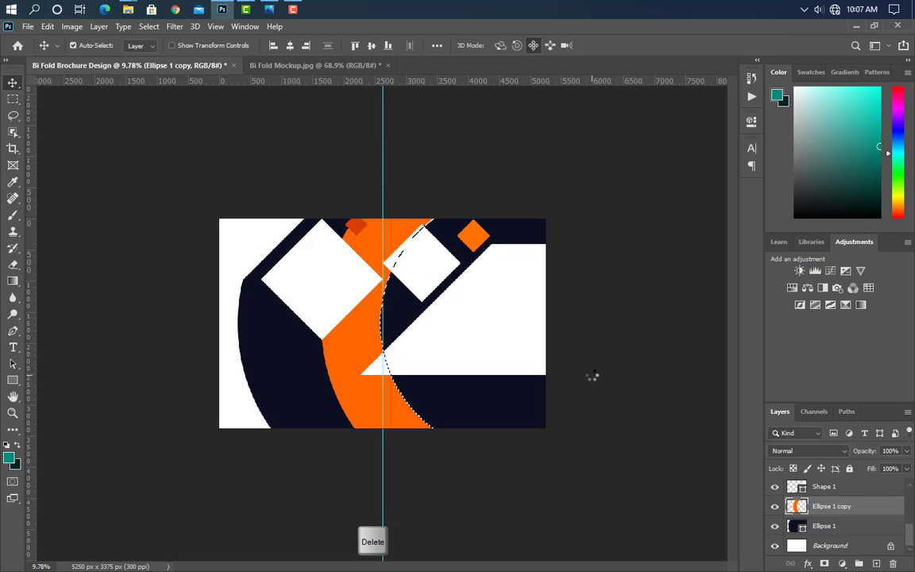
key(ctrl+d)
key(ctrl+plus)
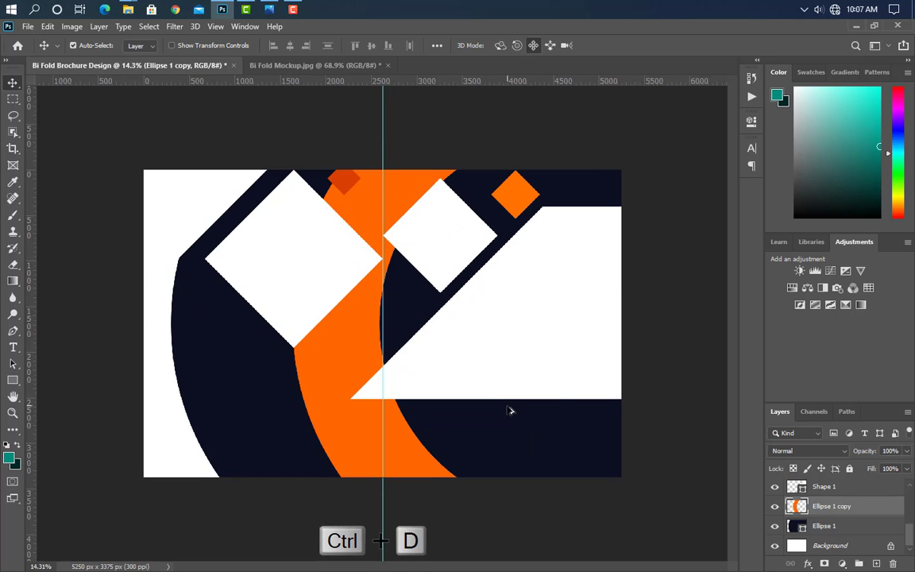
scroll(508, 409, up, 3)
Step: Make a dark brown copy of the left white diamond, placed below it and enlarged
click(333, 268)
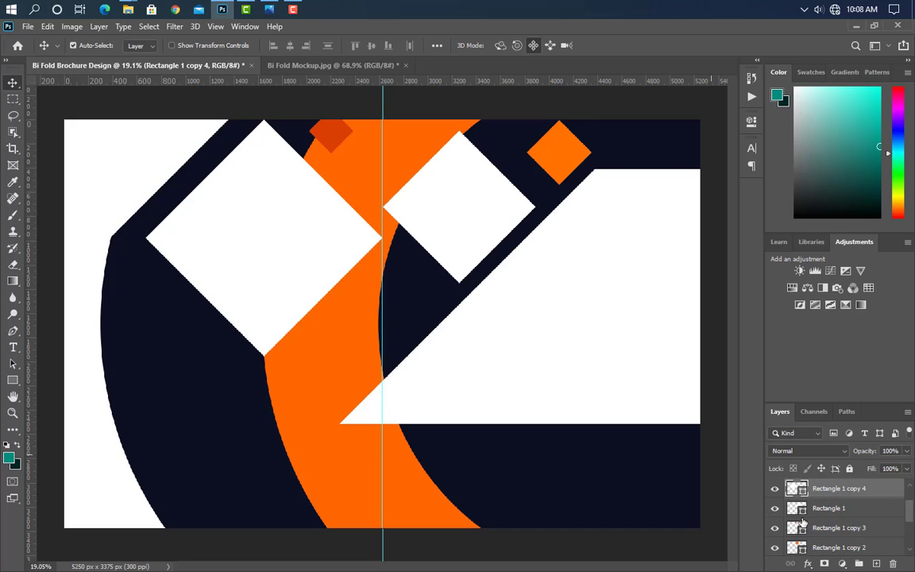
key(ctrl+j)
double_click(796, 487)
click(384, 470)
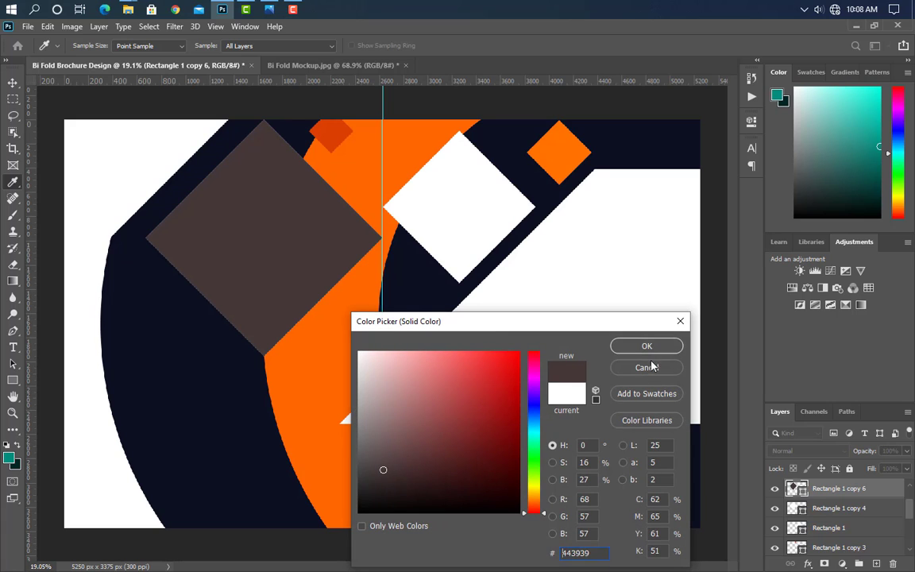
click(648, 347)
drag(876, 491, 874, 512)
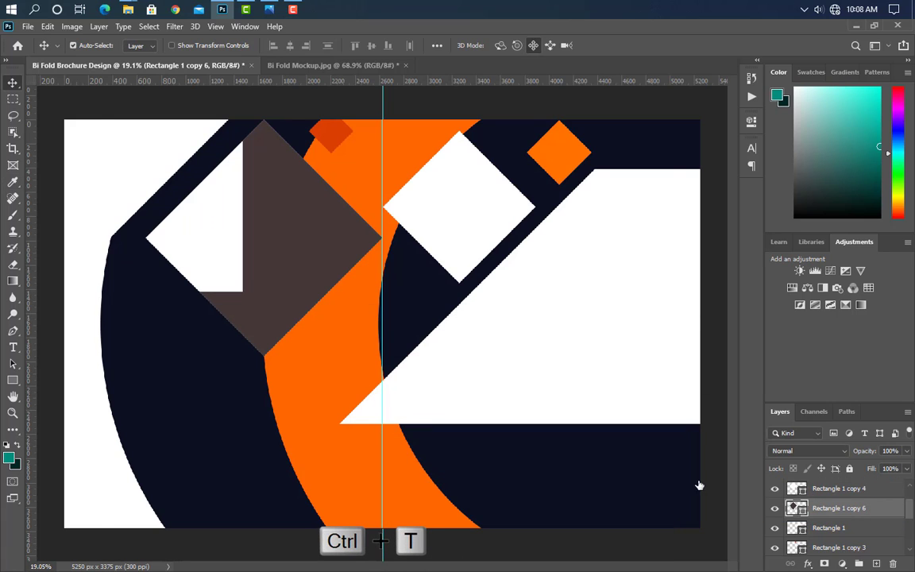
key(ctrl+t)
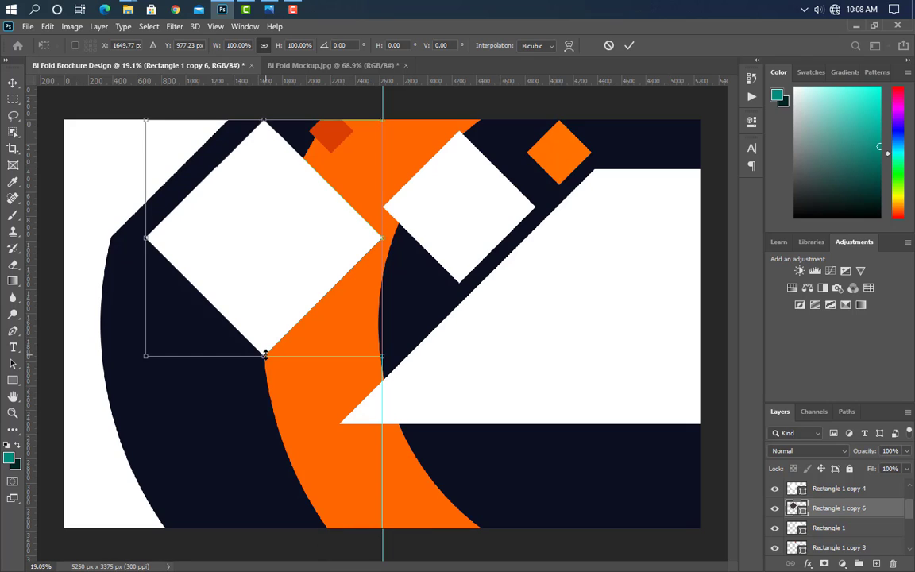
drag(267, 355, 265, 373)
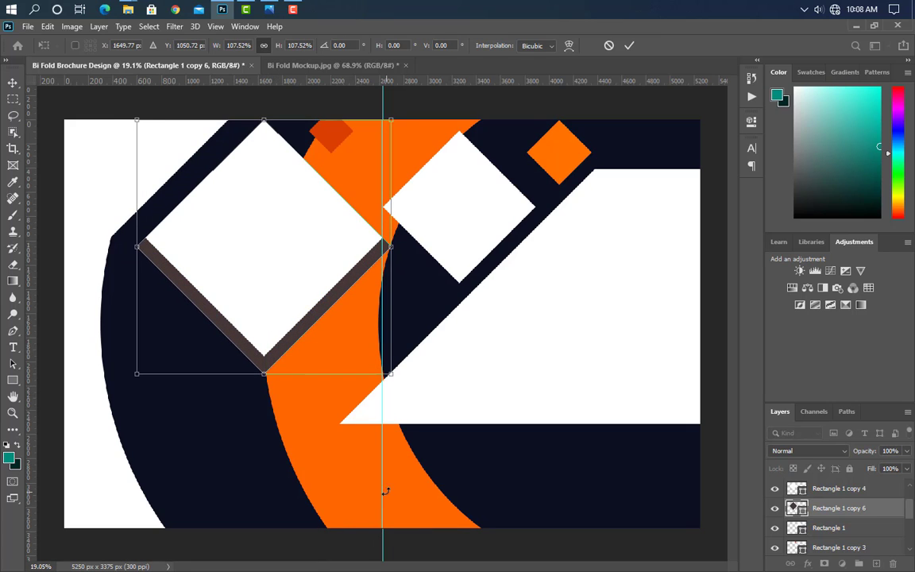
click(629, 46)
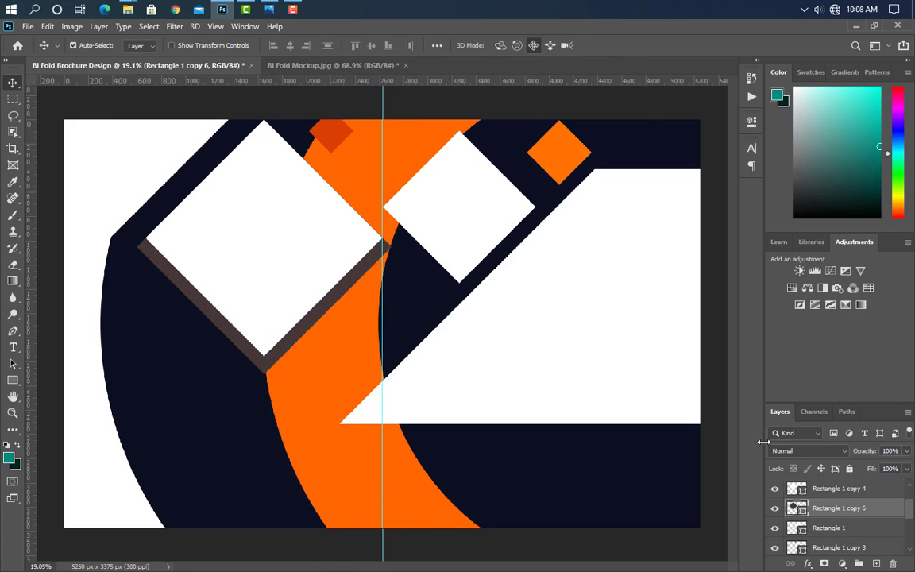
Step: Use the brown diamond's outline to cut a diagonal strip from Ellipse 1 copy, then remove the brown copy
ctrl+click(797, 509)
drag(896, 508, 893, 563)
scroll(877, 517, down, 3)
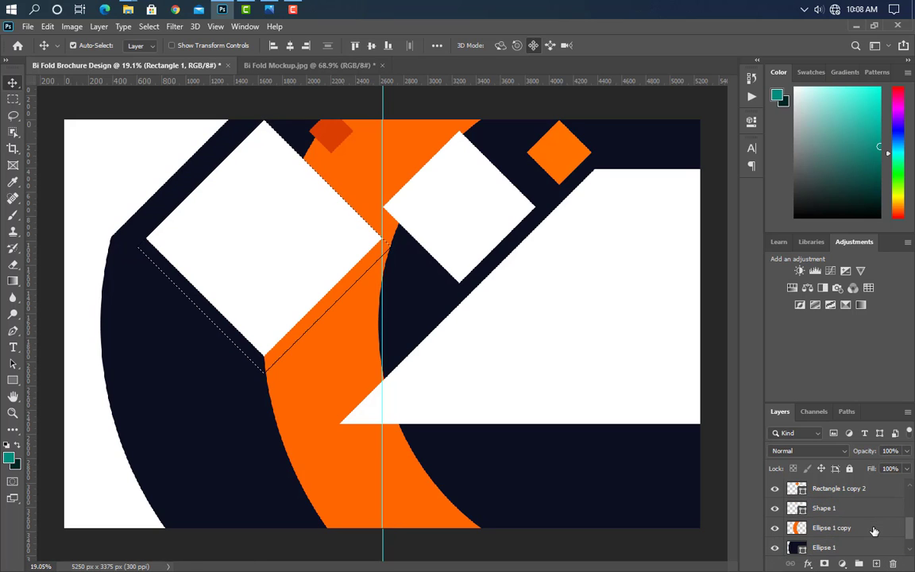
click(873, 529)
key(Delete)
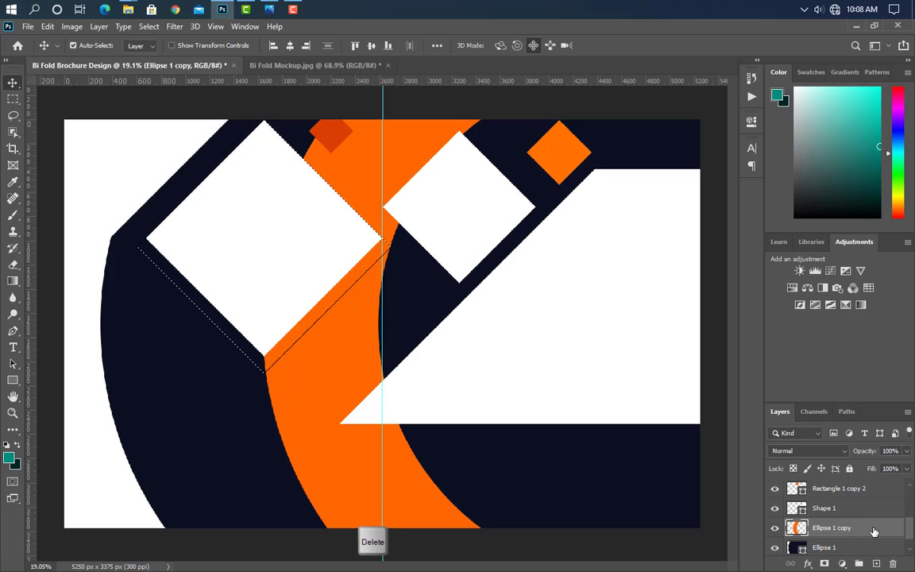
key(ctrl+d)
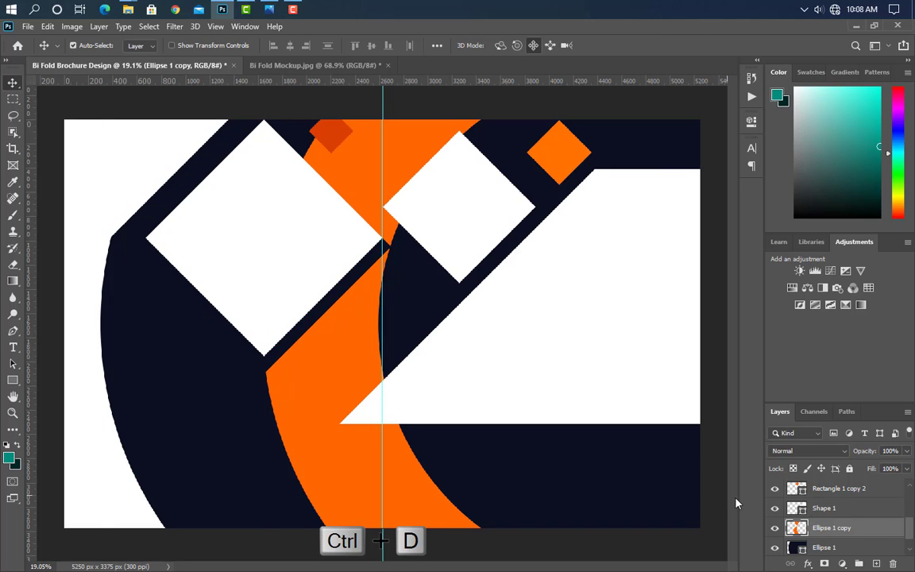
Step: Erase a diagonal strip across Ellipse 1 copy, separating an orange diamond above the curve
scroll(435, 132, up, 5)
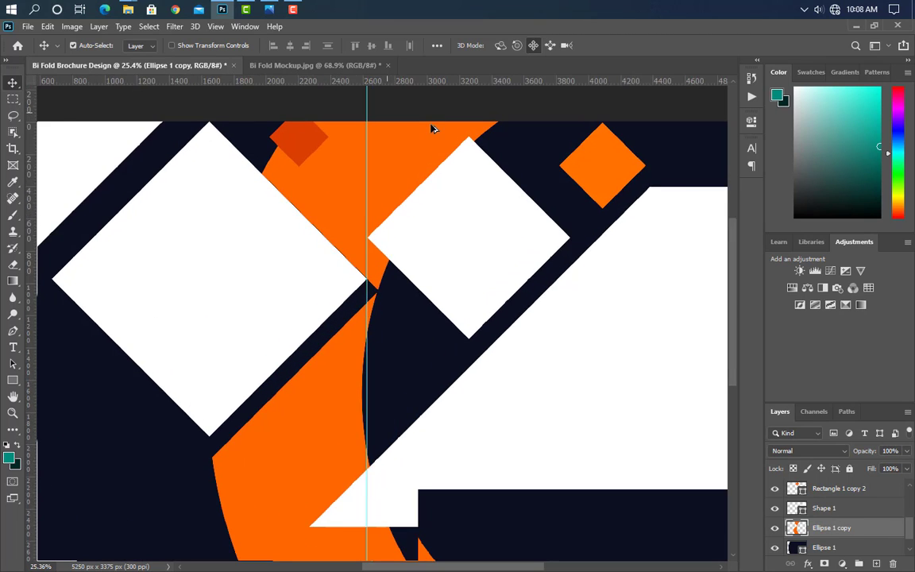
click(13, 264)
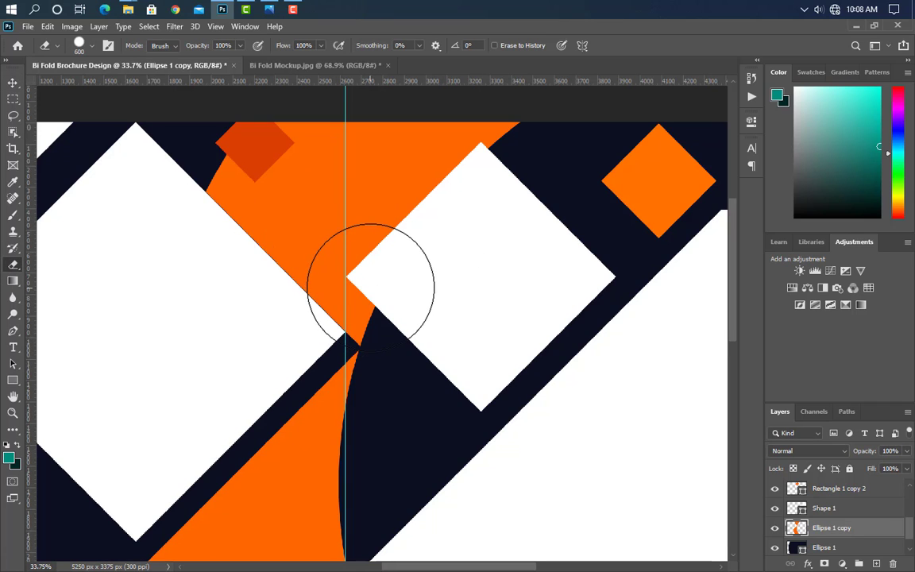
mouse_move(369, 284)
mouse_down()
mouse_move(448, 259)
mouse_move(328, 250)
mouse_move(198, 169)
mouse_move(397, 258)
mouse_move(251, 159)
mouse_move(558, 154)
mouse_move(290, 174)
mouse_move(453, 252)
mouse_up()
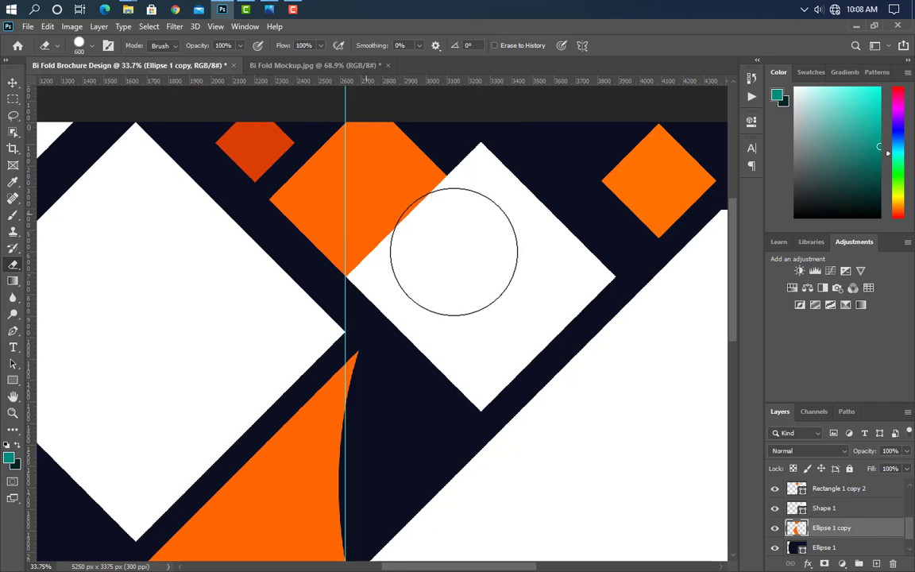
scroll(342, 200, down, 8)
scroll(321, 221, up, 1)
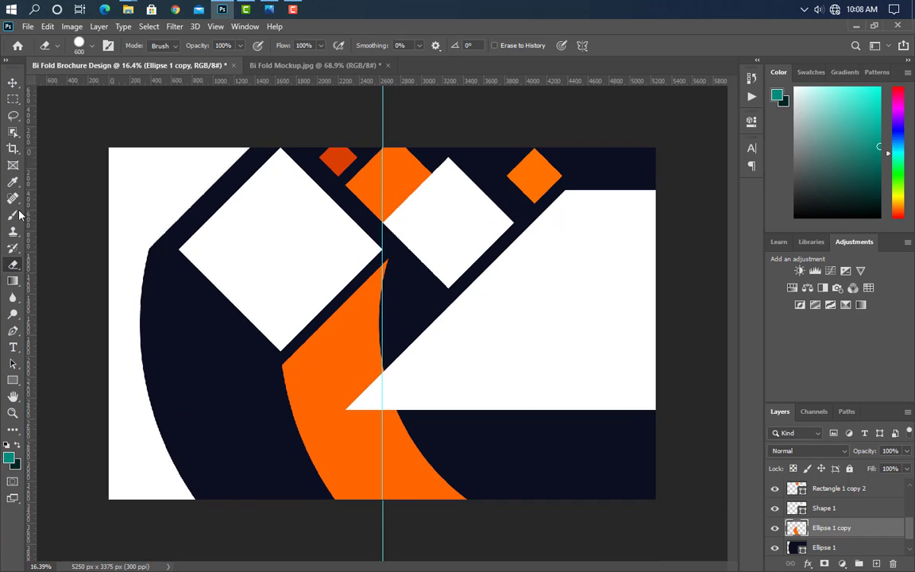
click(13, 82)
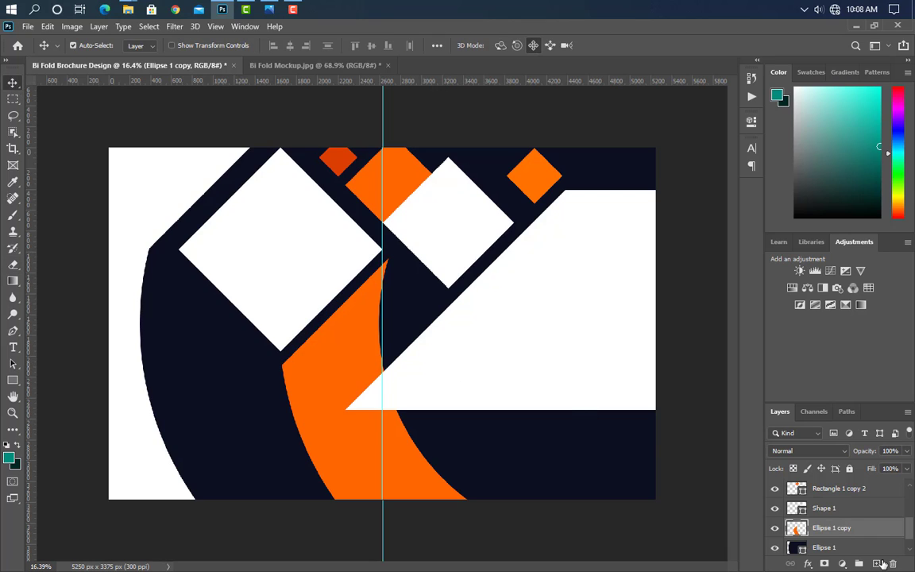
Step: Move the orange curve layer to the top, then duplicate the left white diamond and move the copy down
drag(865, 536, 838, 431)
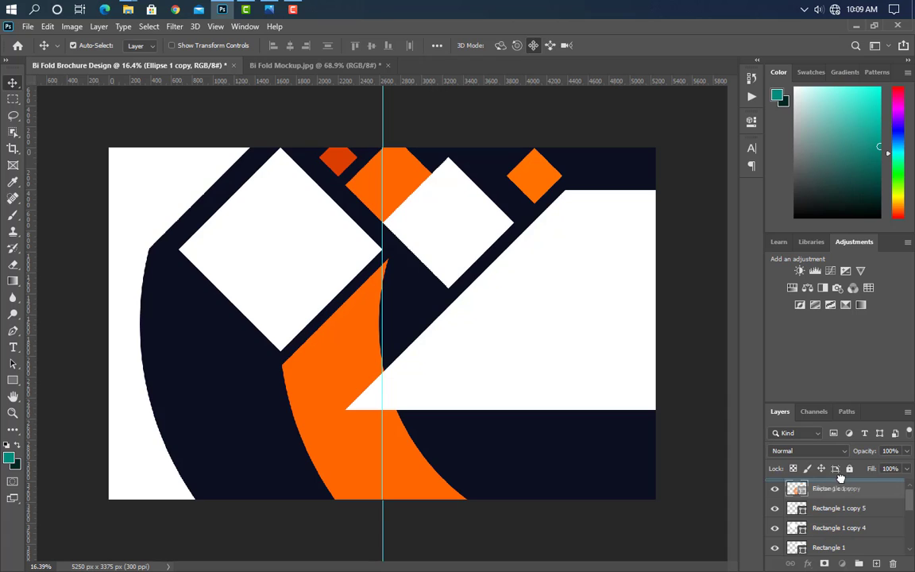
drag(840, 476, 840, 480)
click(313, 288)
click(839, 546)
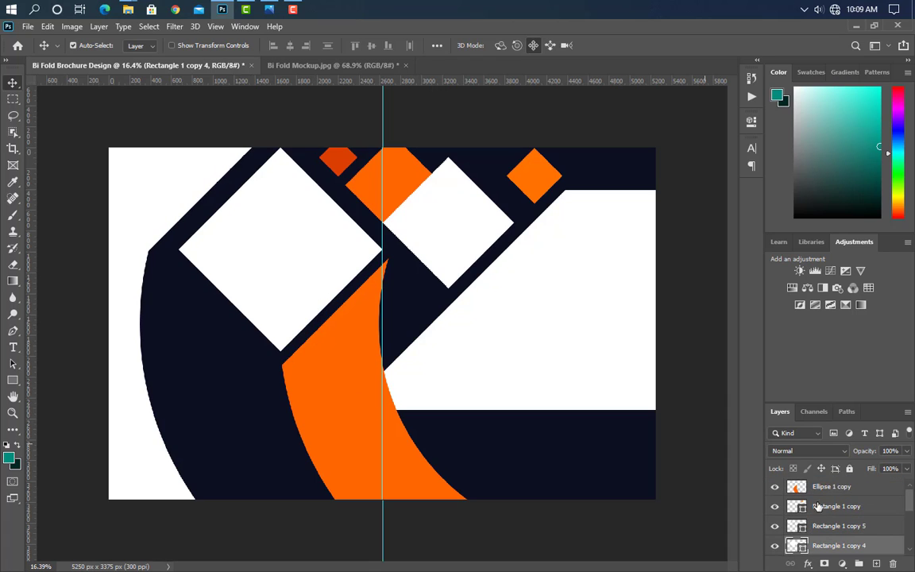
drag(879, 549, 877, 565)
drag(340, 248, 366, 343)
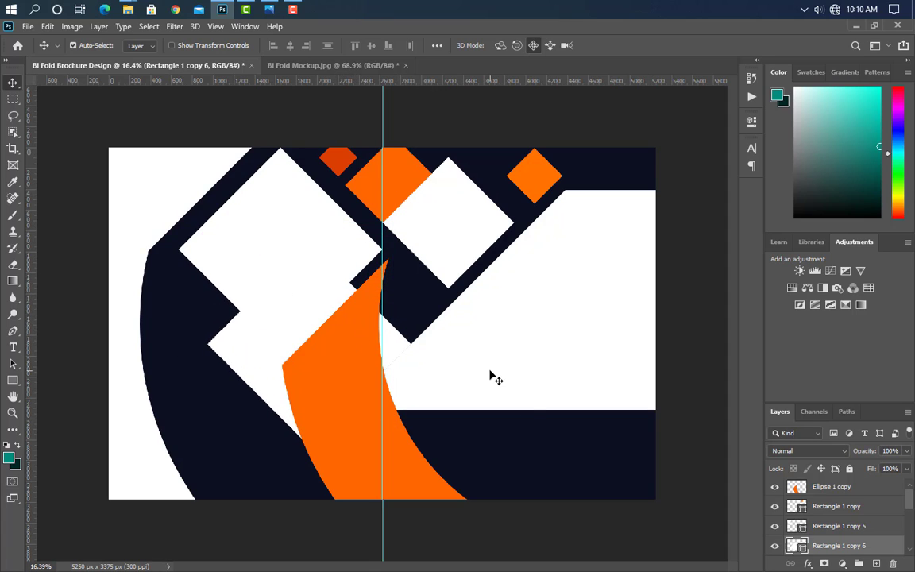
Step: Make an enlarged dark brown copy of the moved diamond, surrounding the white copy
drag(882, 550, 878, 564)
double_click(802, 550)
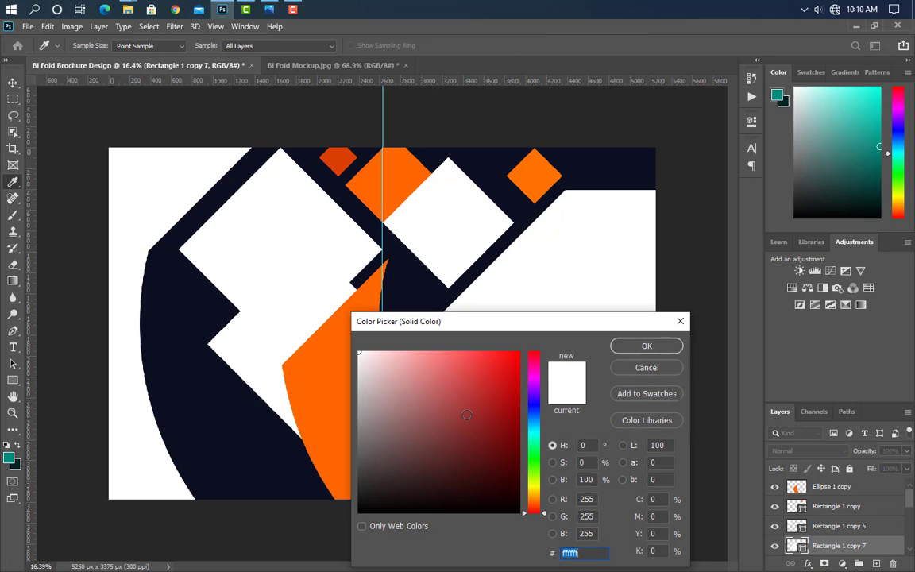
click(448, 478)
click(646, 347)
key(ctrl+t)
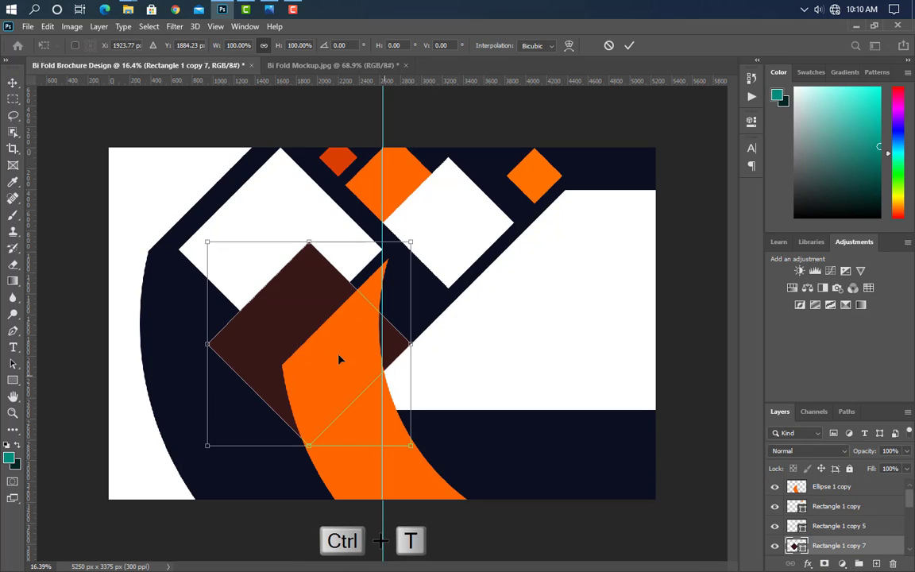
drag(205, 243, 181, 215)
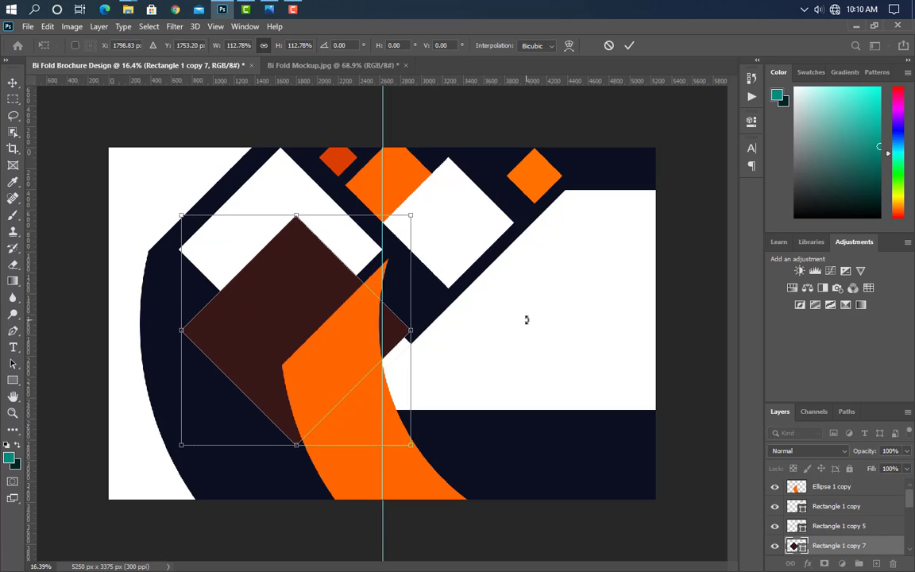
click(629, 45)
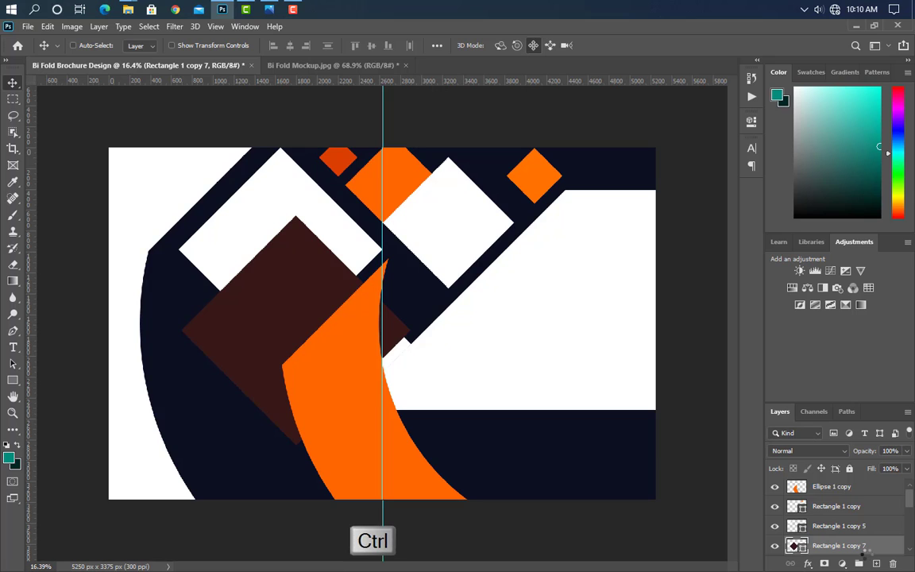
Step: Cut the brown outline out of the rasterized white copy, leaving a thin sliver, and delete the brown layer
ctrl+click(796, 545)
drag(802, 547, 892, 563)
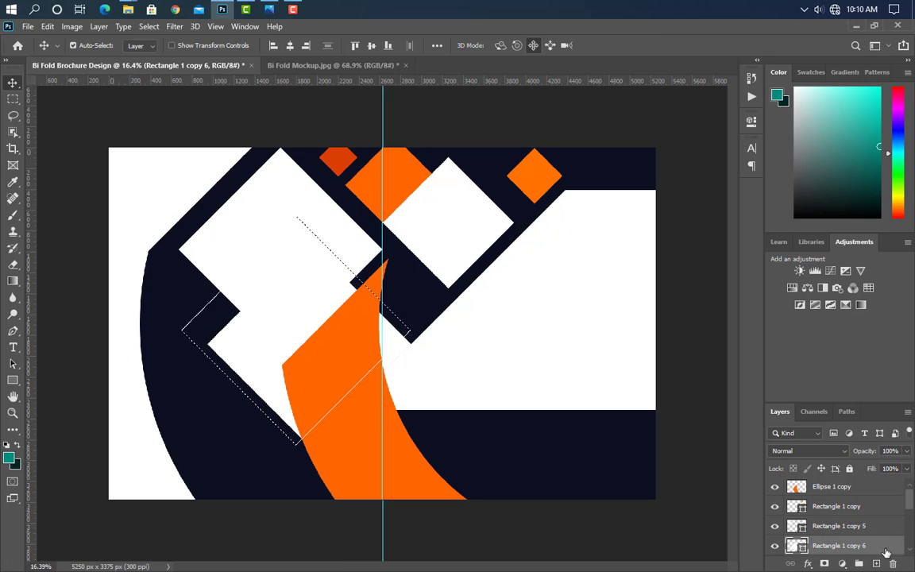
right_click(833, 546)
click(758, 204)
key(Delete)
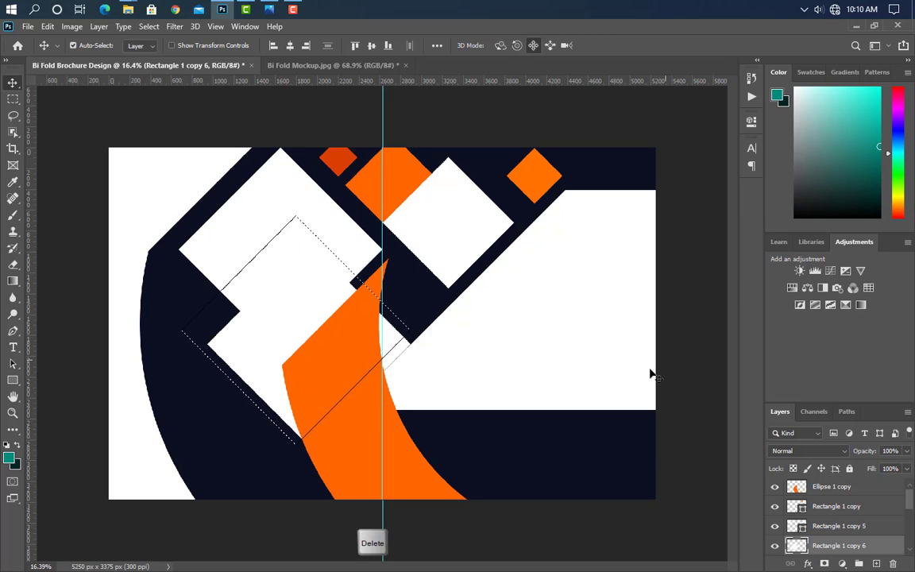
key(ctrl+d)
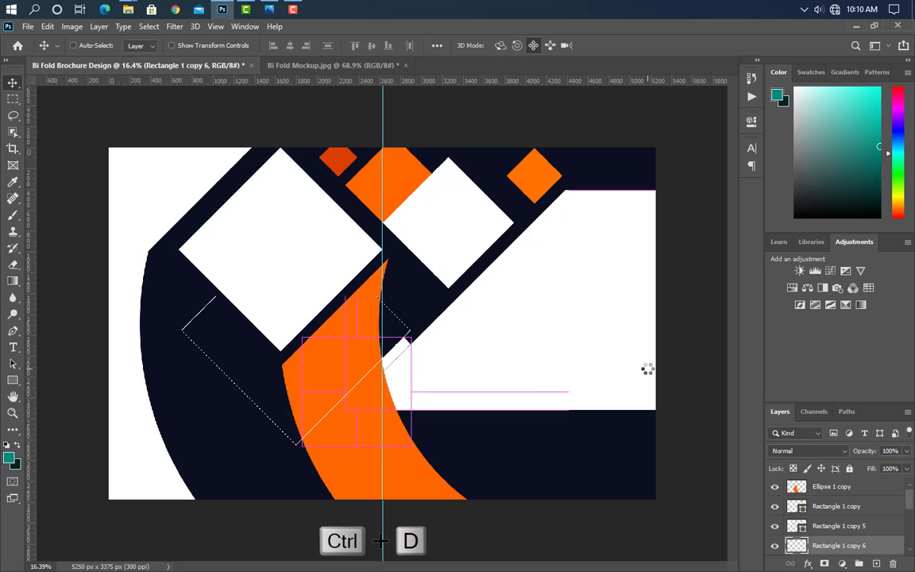
scroll(843, 528, down, 3)
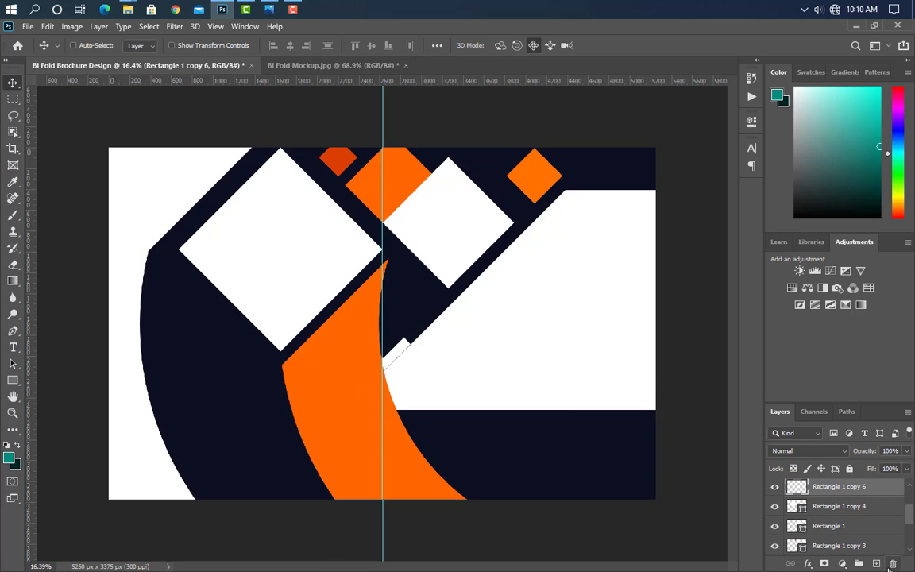
Step: Move the white sliver onto the orange curve and cut its shape out as a first gap
key(ctrl+t)
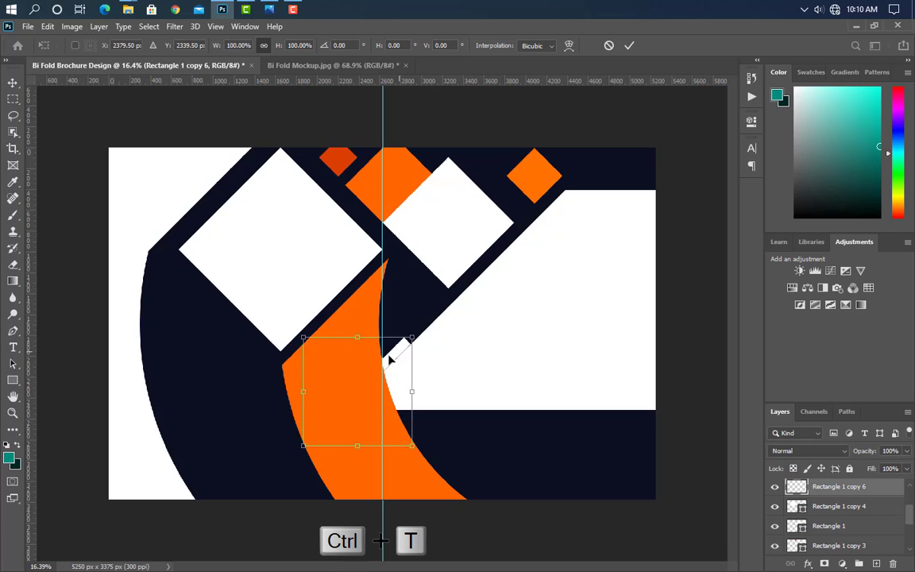
drag(390, 352, 371, 366)
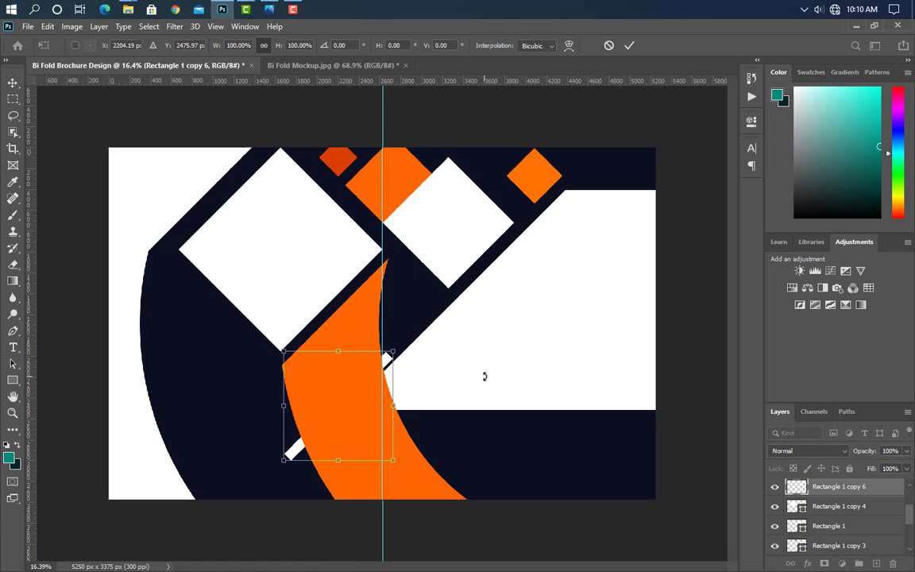
key(Down)
key(Down)
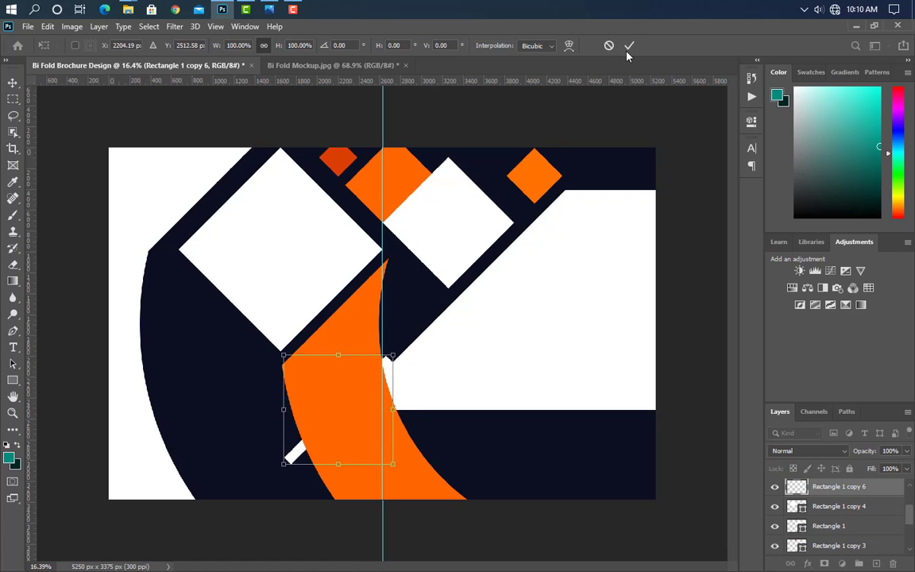
click(629, 46)
ctrl+click(804, 492)
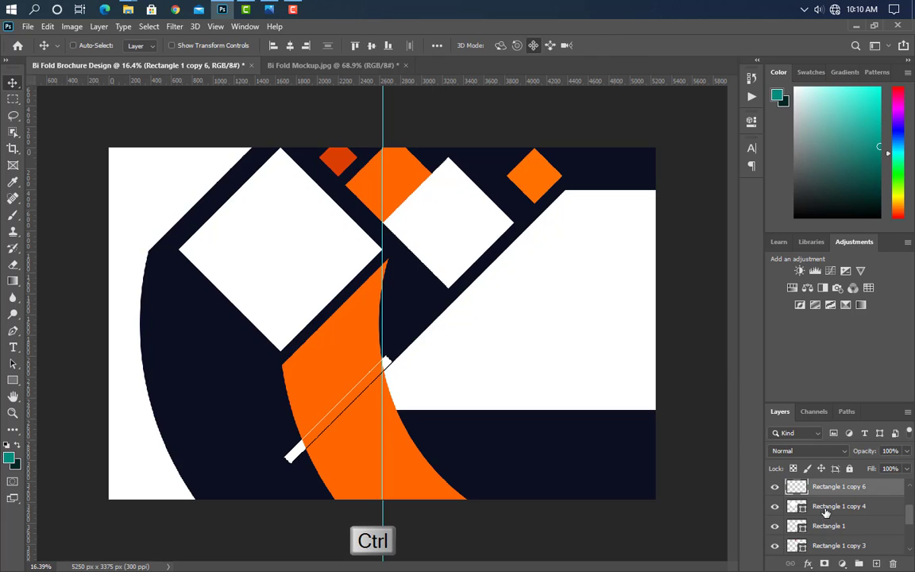
scroll(828, 517, up, 3)
click(834, 492)
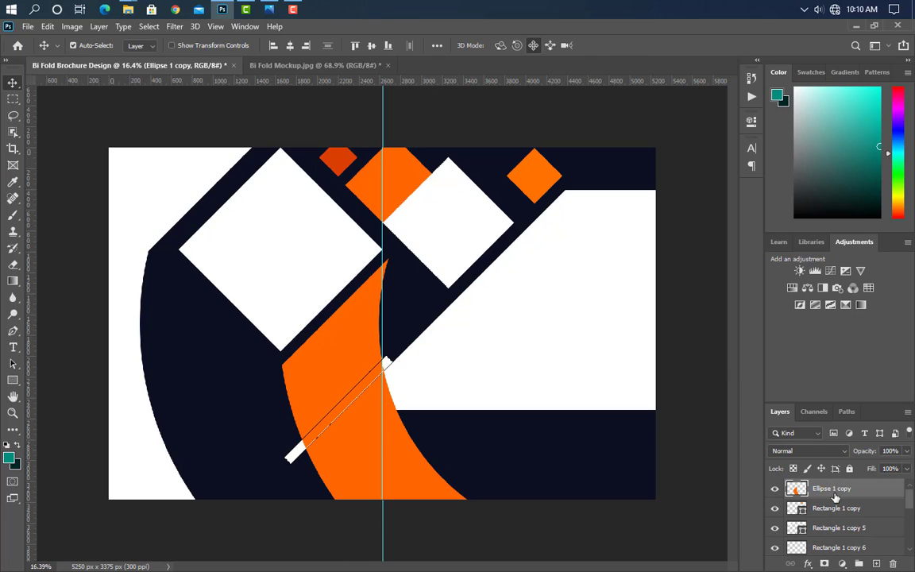
key(Delete)
key(ctrl+d)
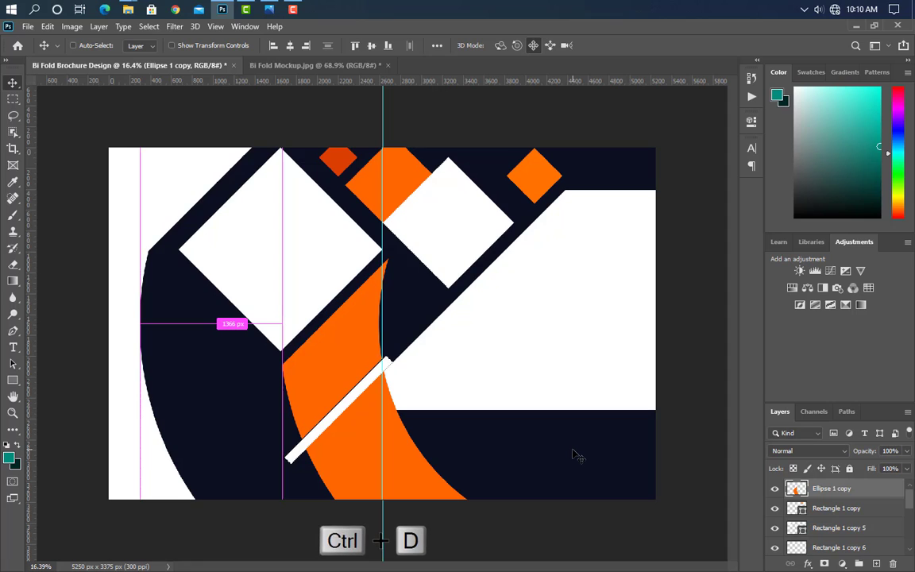
Step: Move the white bar lower across the orange curve and cut a second gap there
click(894, 548)
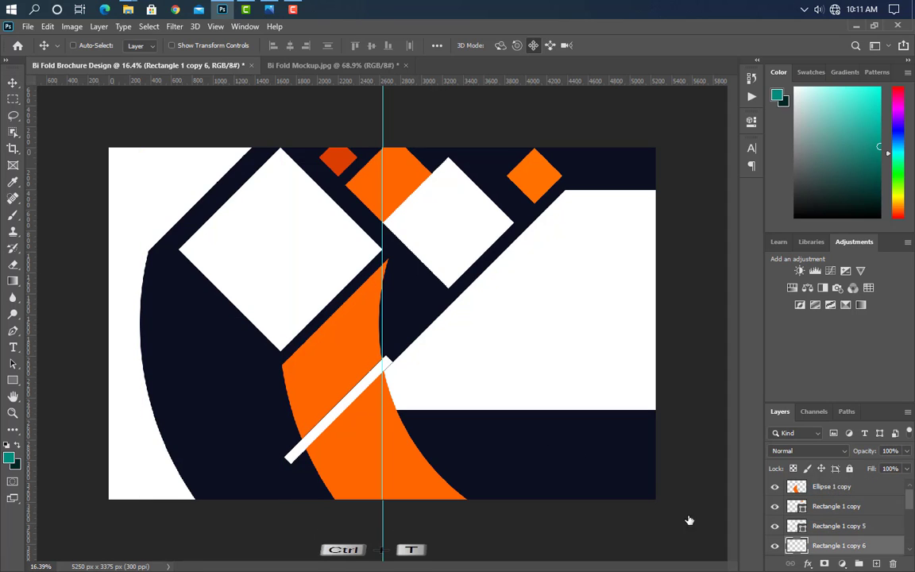
key(ctrl+t)
drag(362, 415, 392, 456)
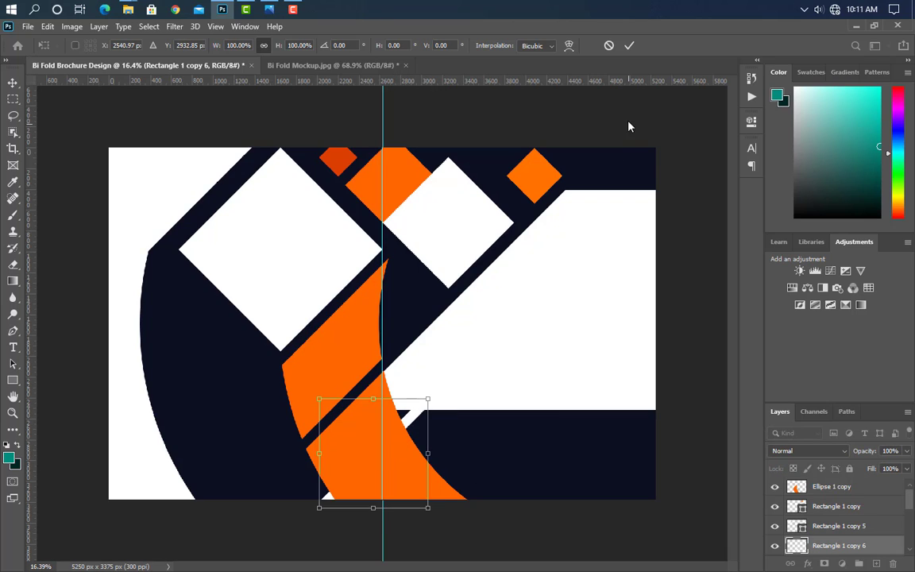
click(628, 46)
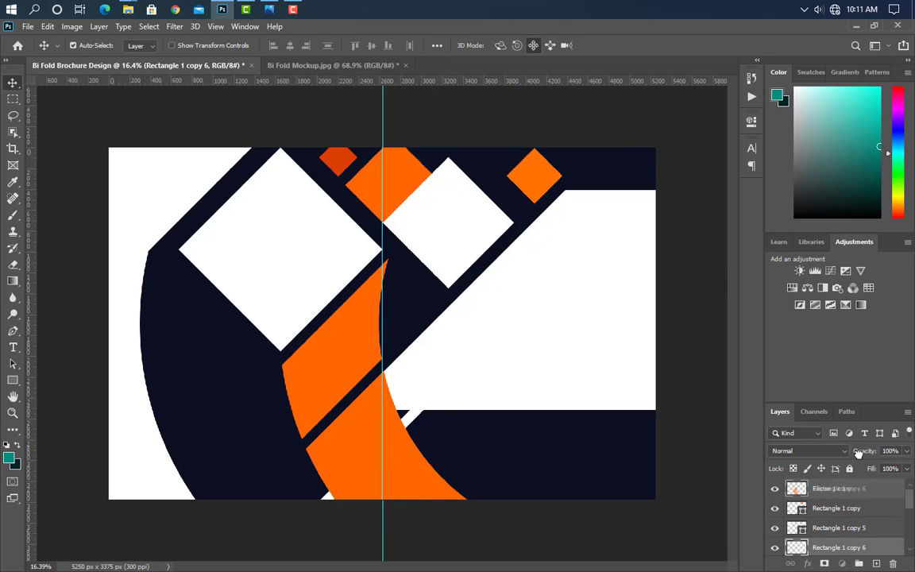
drag(859, 483, 858, 486)
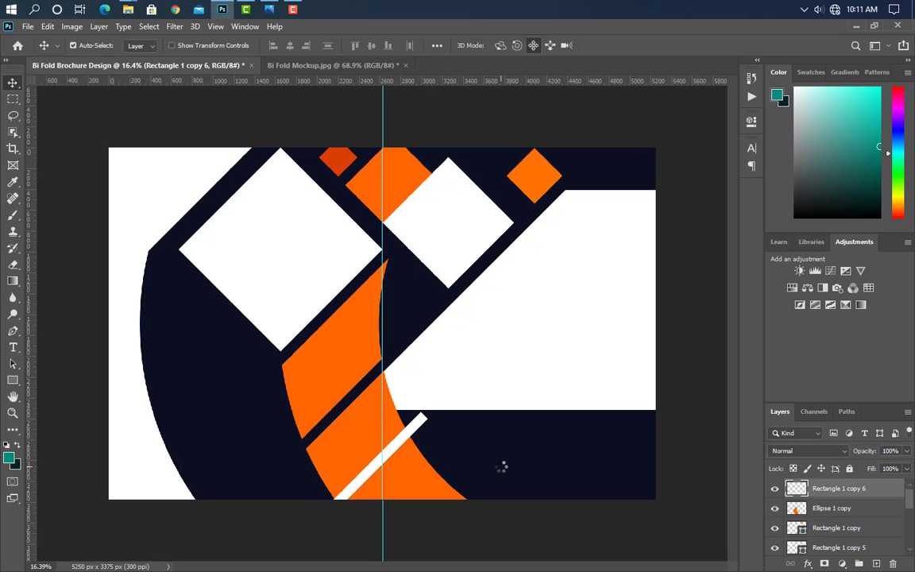
key(ctrl)
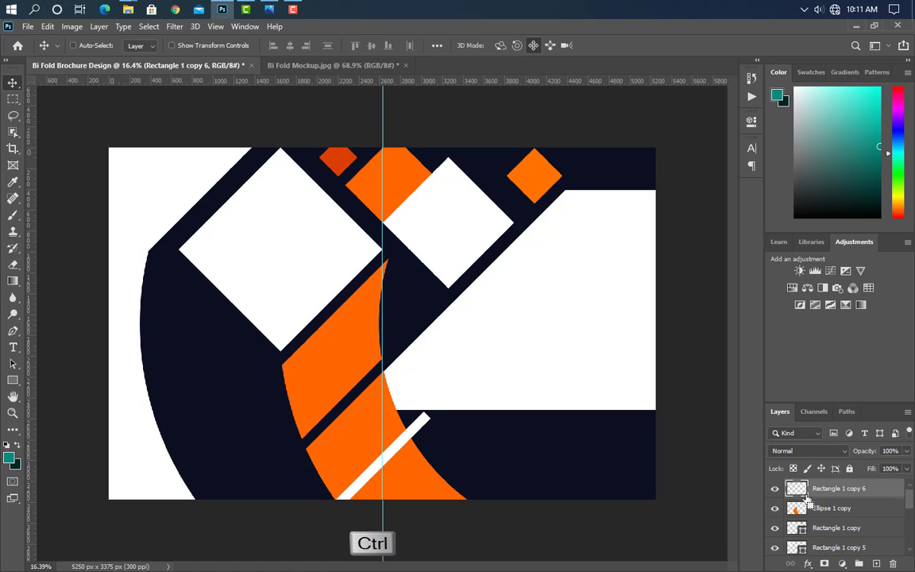
drag(893, 509, 864, 486)
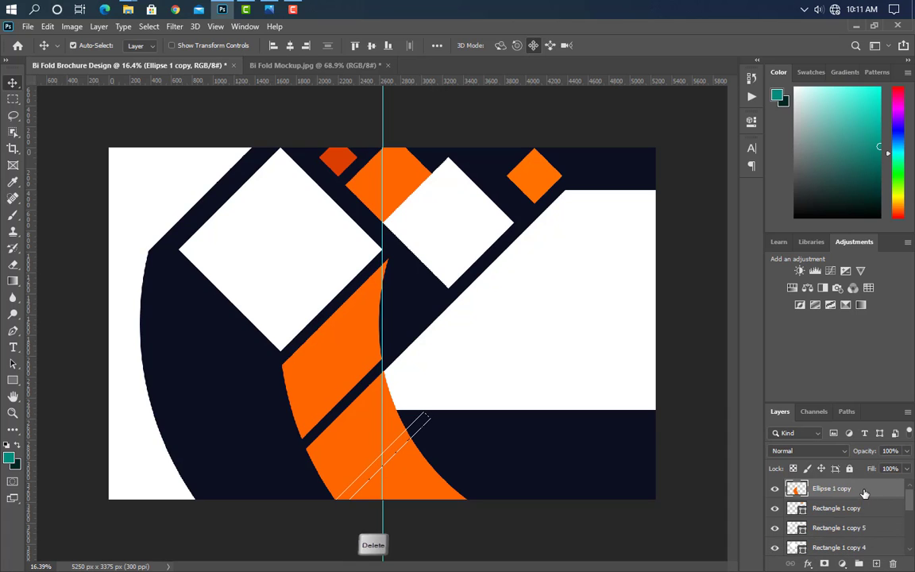
key(ctrl+d)
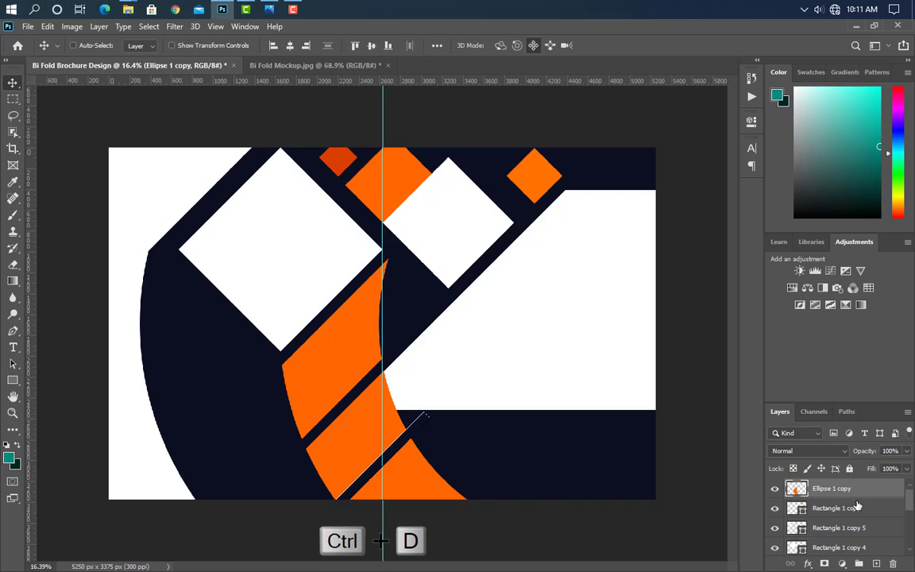
Step: Place the Empire State city skyline photo into the brochure
click(598, 367)
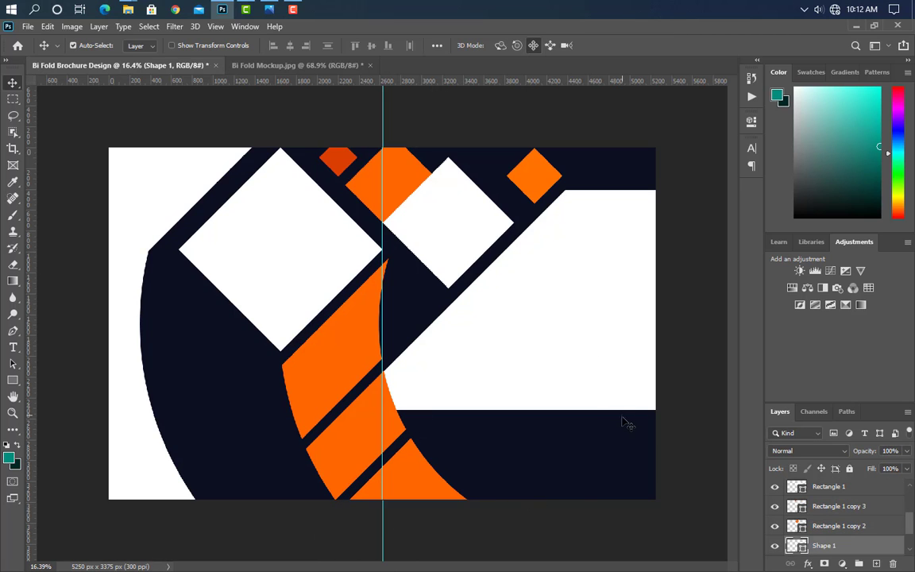
click(199, 9)
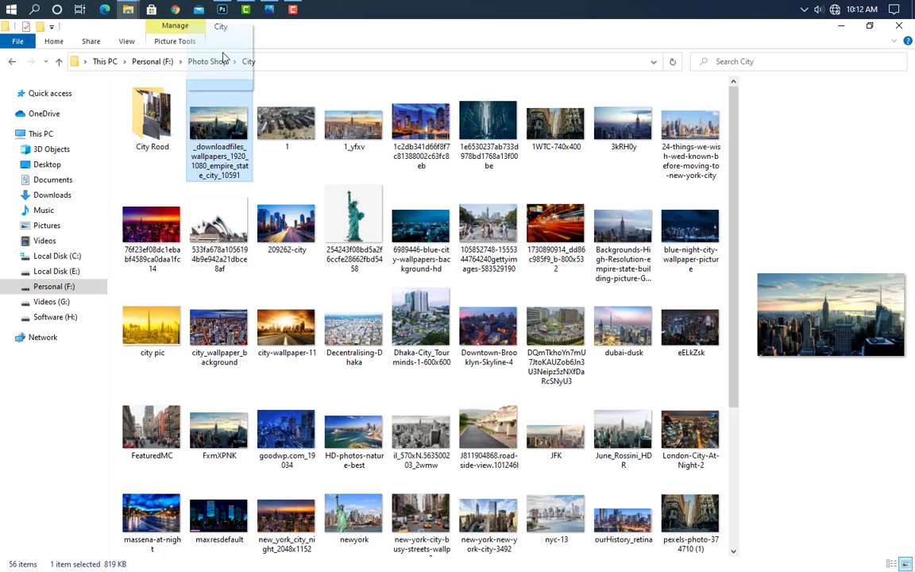
drag(223, 10, 433, 373)
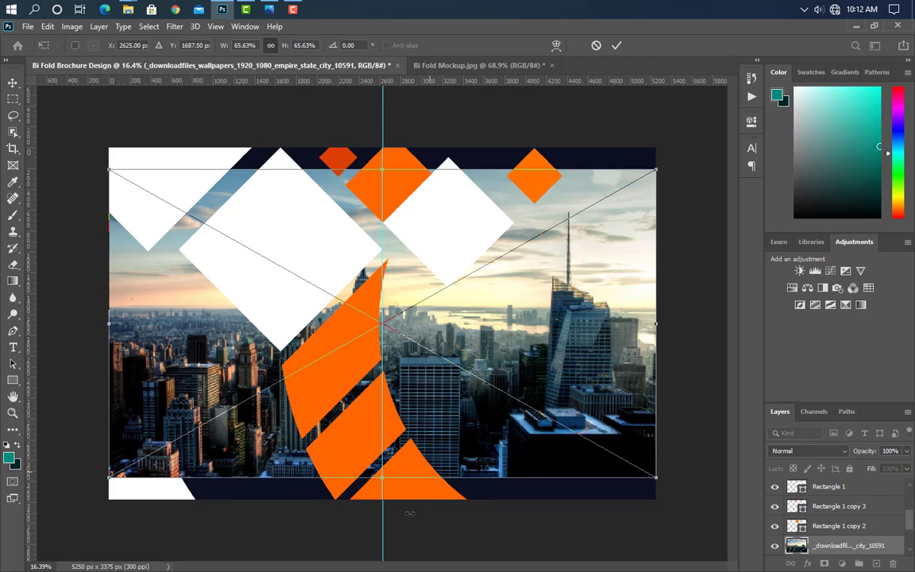
Step: Scale the city skyline photo to about 54.52% and align it with the brochure's right edge
drag(379, 480, 386, 412)
drag(387, 393, 387, 425)
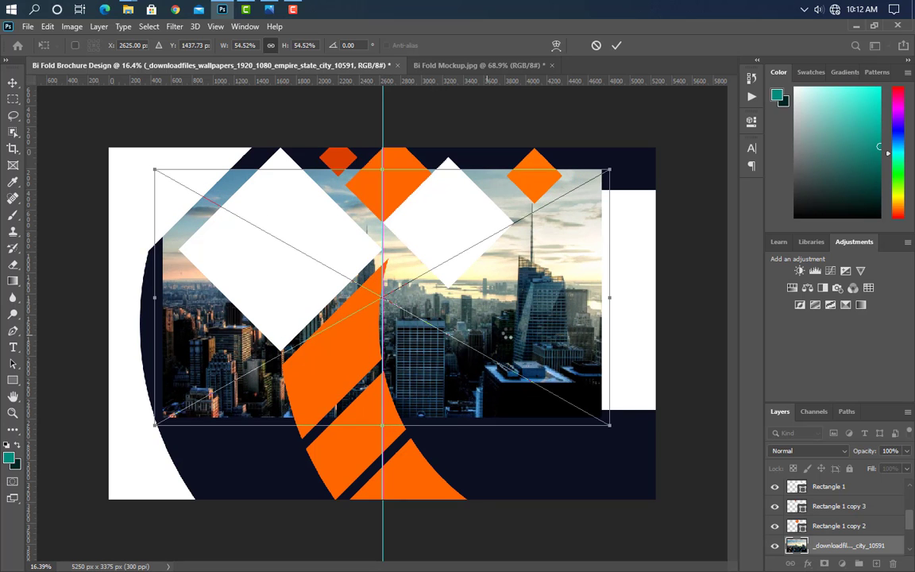
drag(453, 300, 647, 306)
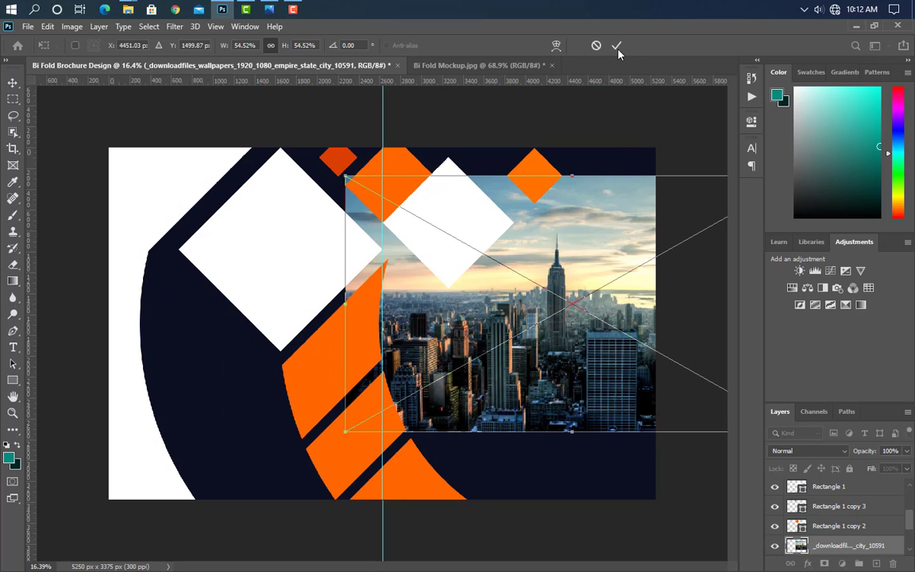
click(617, 45)
Step: Clip the city photo to the shape below it and recolour the large left diamond orange #ff6600
right_click(888, 547)
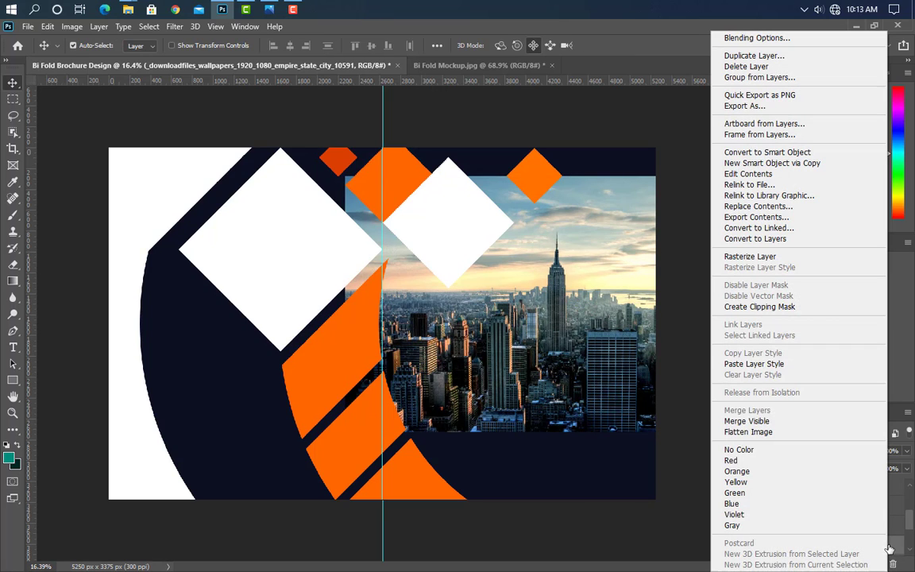
click(792, 308)
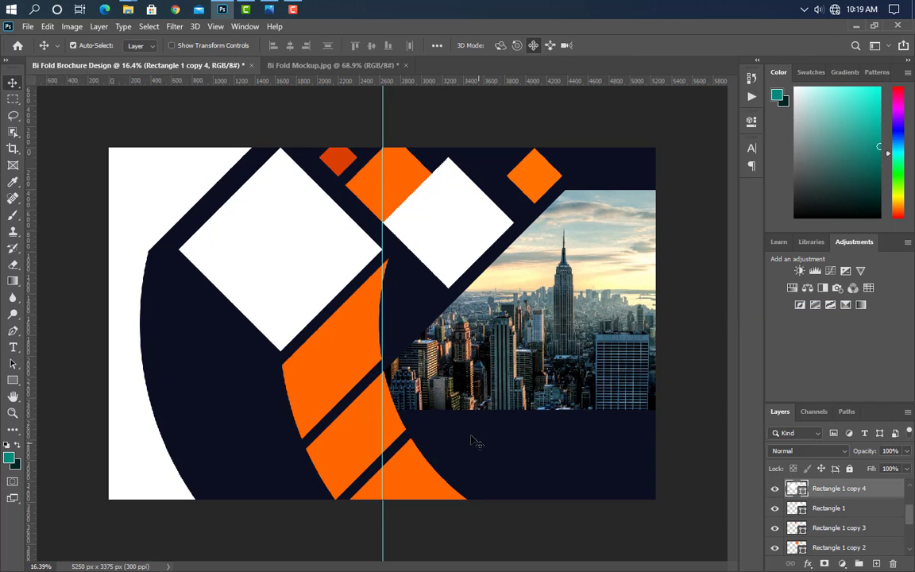
double_click(797, 488)
click(331, 363)
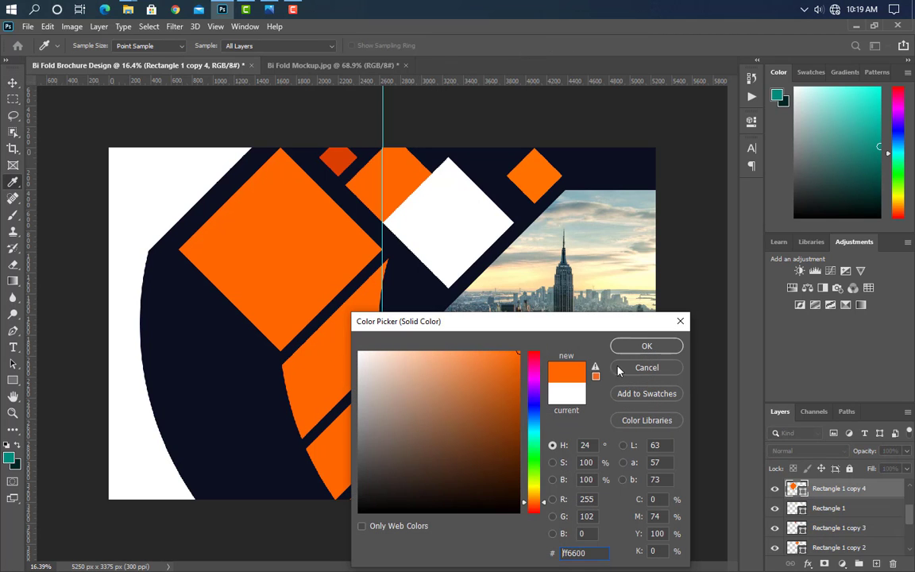
click(648, 346)
Step: Place Happy_employees over the left diamond, enlarge it to about 110%, and clip it into the diamond
click(222, 9)
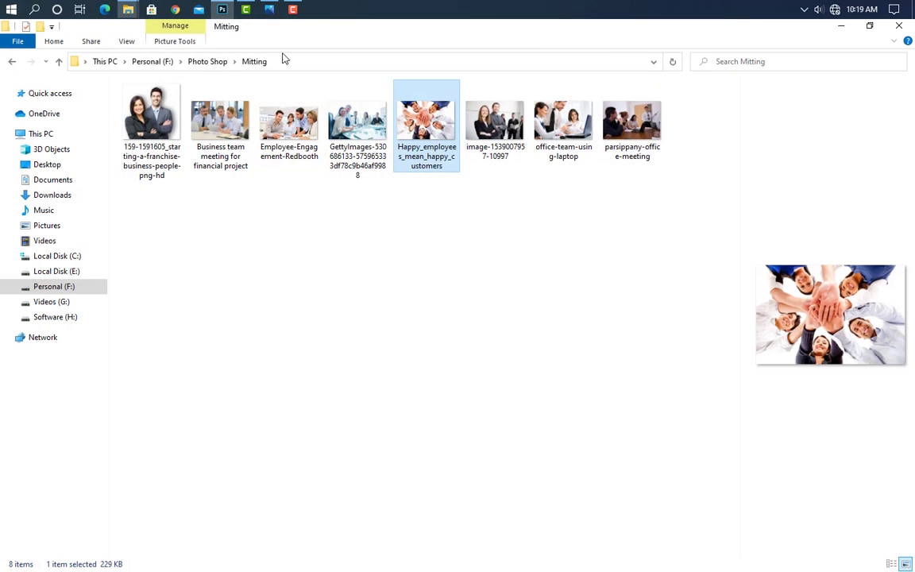
drag(439, 131, 285, 245)
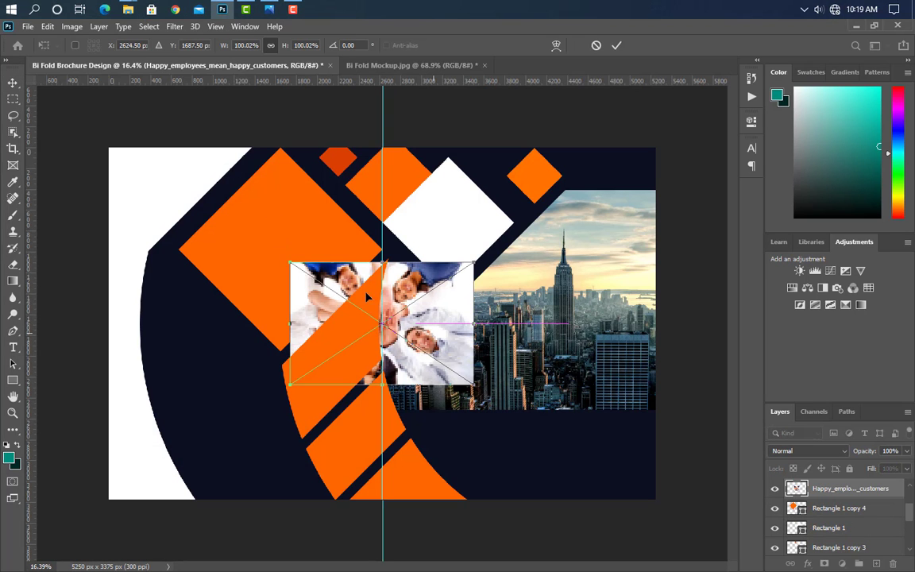
drag(435, 334, 336, 259)
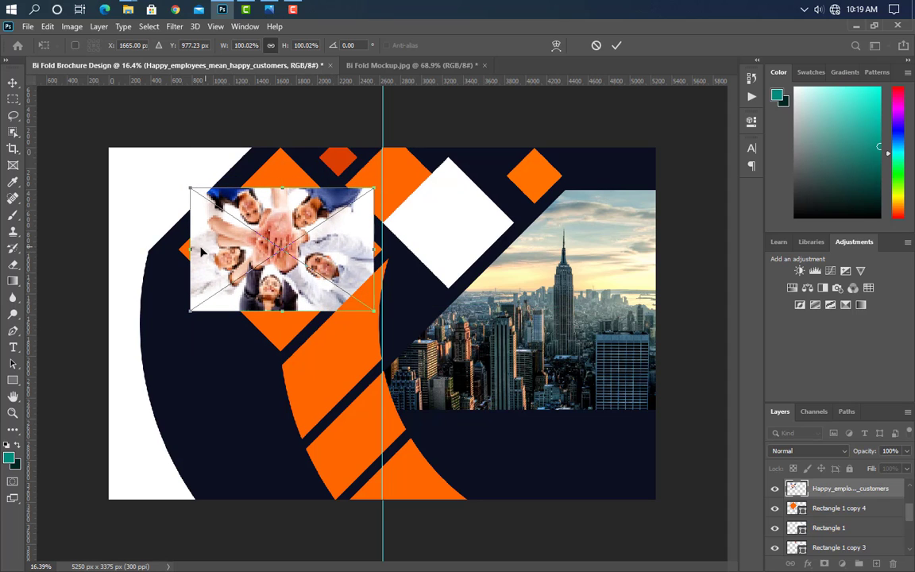
drag(191, 249, 179, 249)
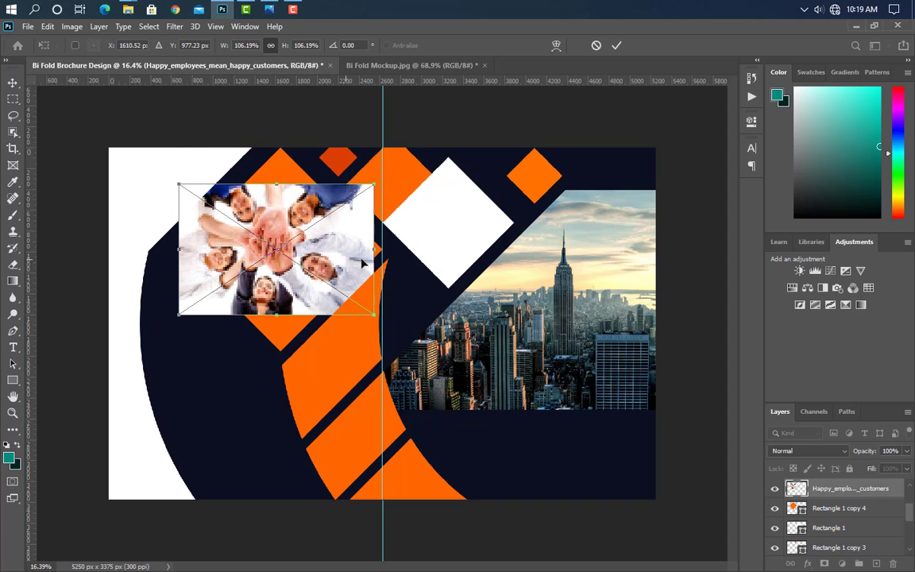
drag(371, 250, 382, 250)
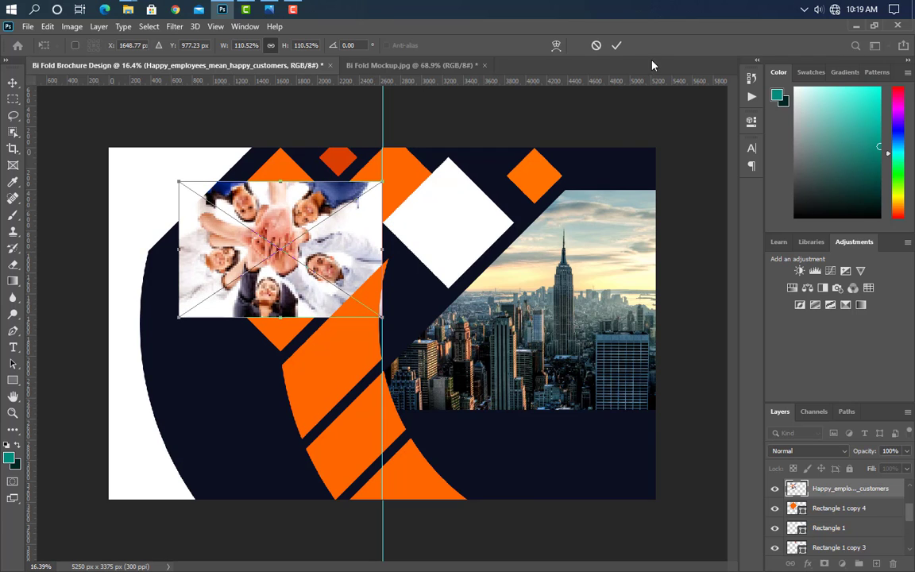
key(Return)
right_click(853, 488)
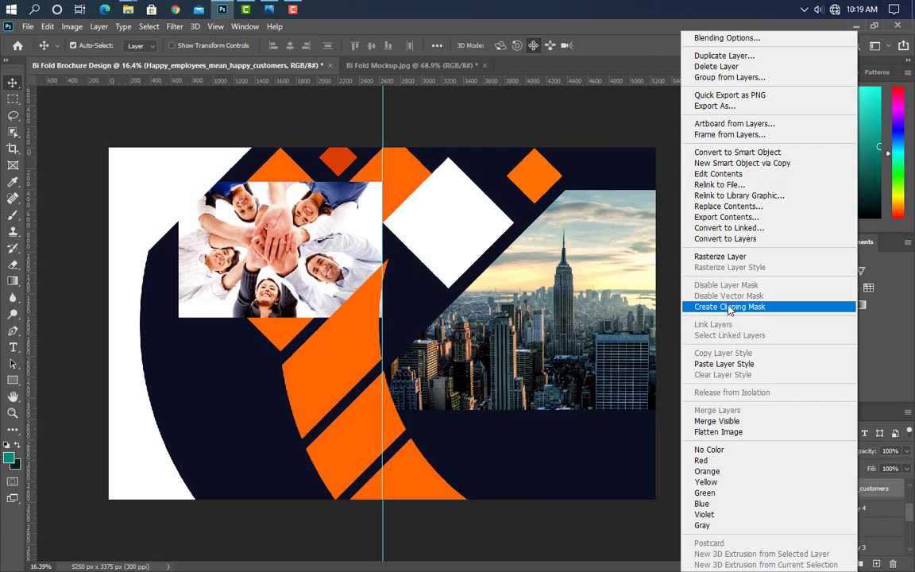
click(729, 305)
Step: Draw a rectangle near the brochure's top edge, above the employees photo
key(p)
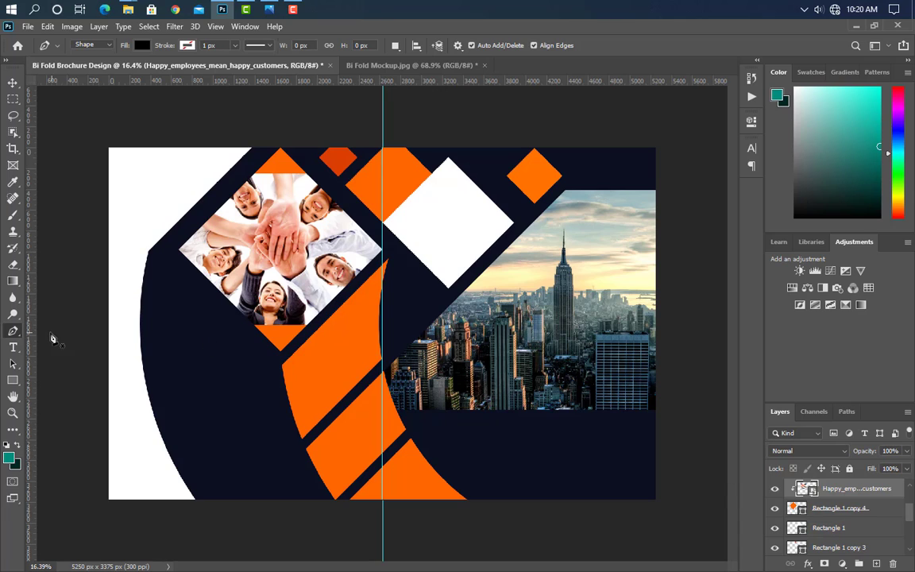
key(u)
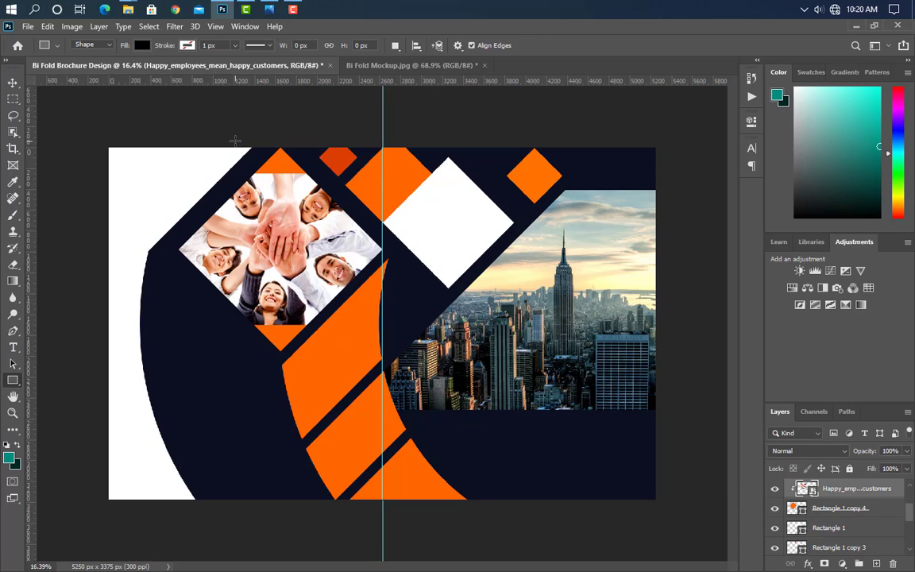
drag(235, 142, 343, 174)
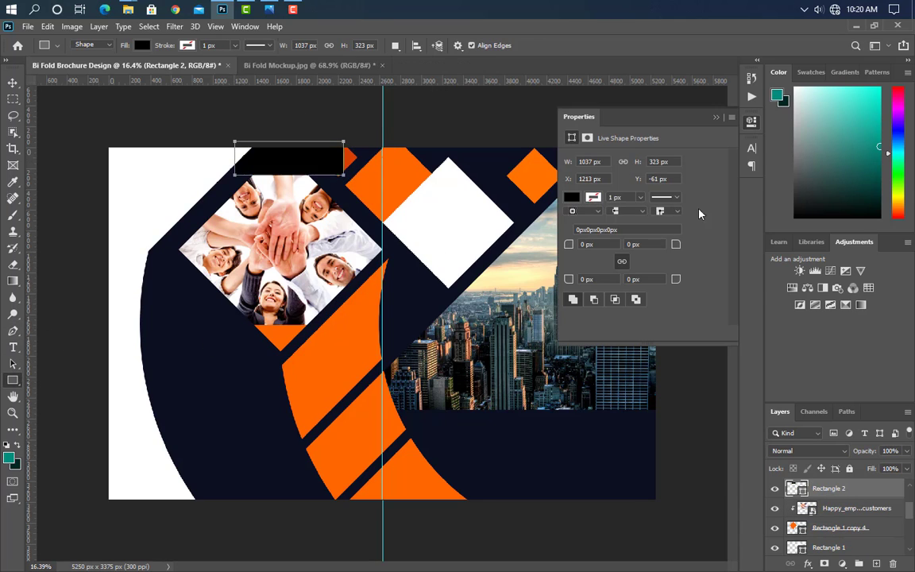
click(715, 116)
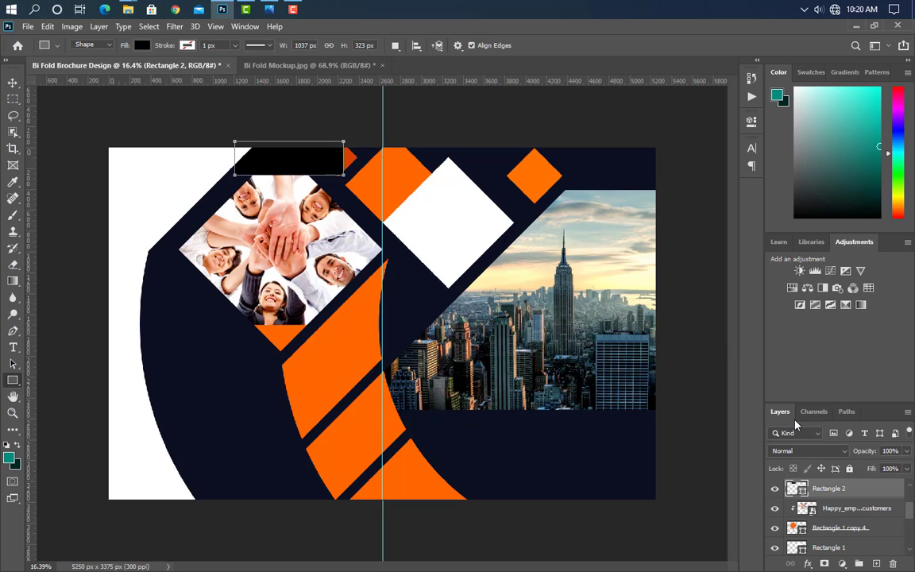
Step: Fill Rectangle 2 with white sampled from the diamond and clip it to the layer below
double_click(802, 492)
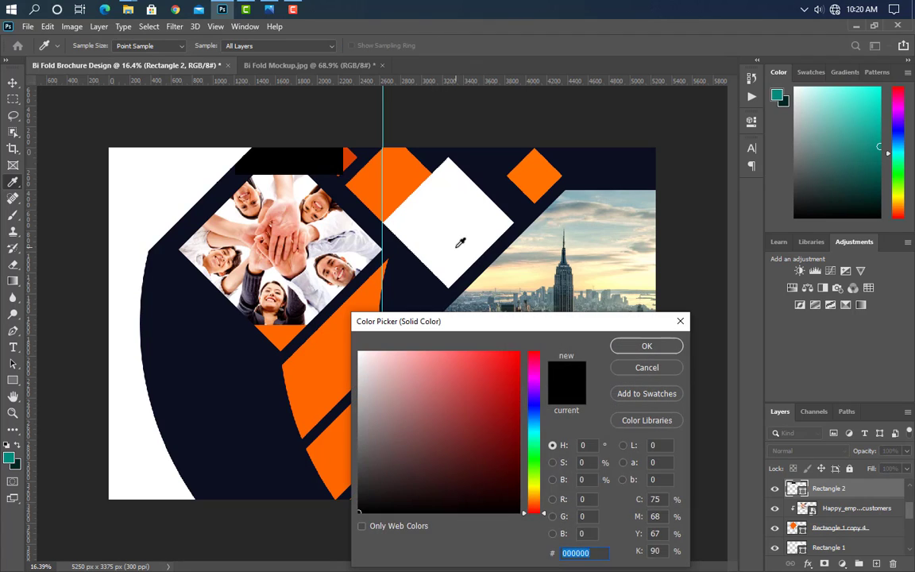
click(414, 222)
key(Return)
right_click(874, 489)
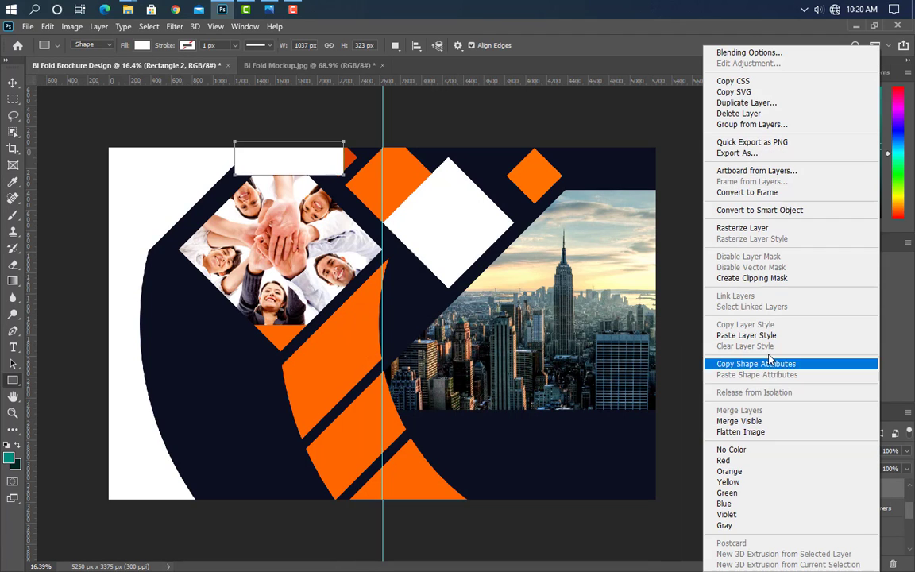
click(762, 312)
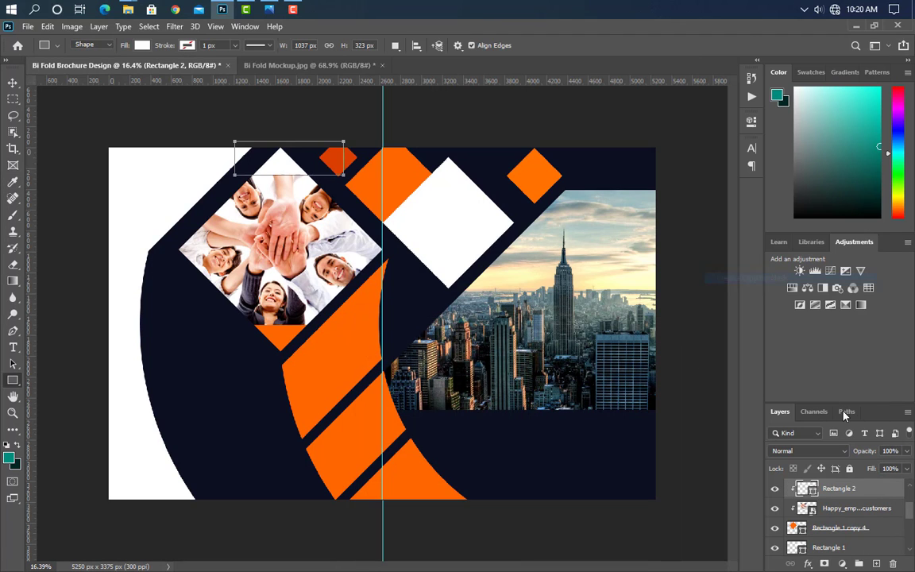
click(13, 82)
Step: Draw a white pen shape over the orange band and clip it to the band
click(12, 330)
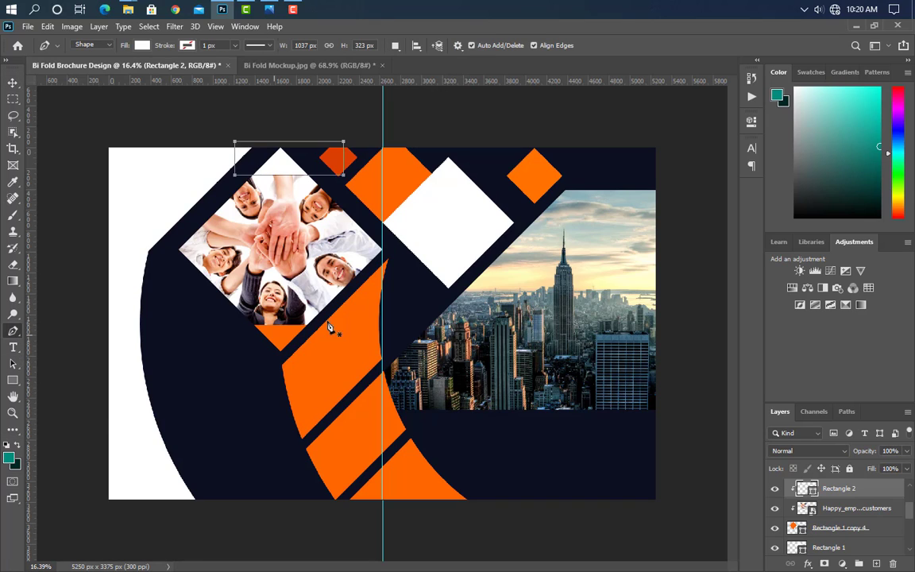
click(388, 251)
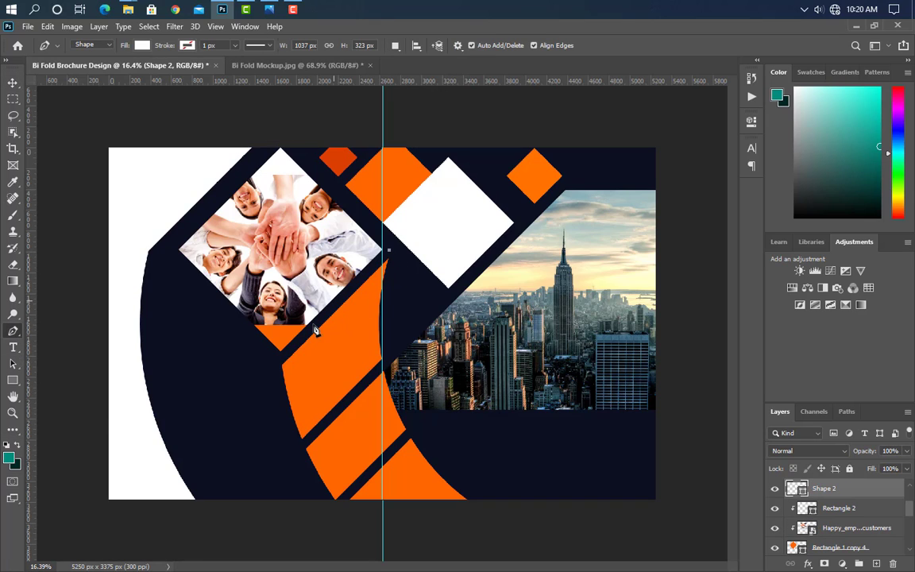
click(261, 372)
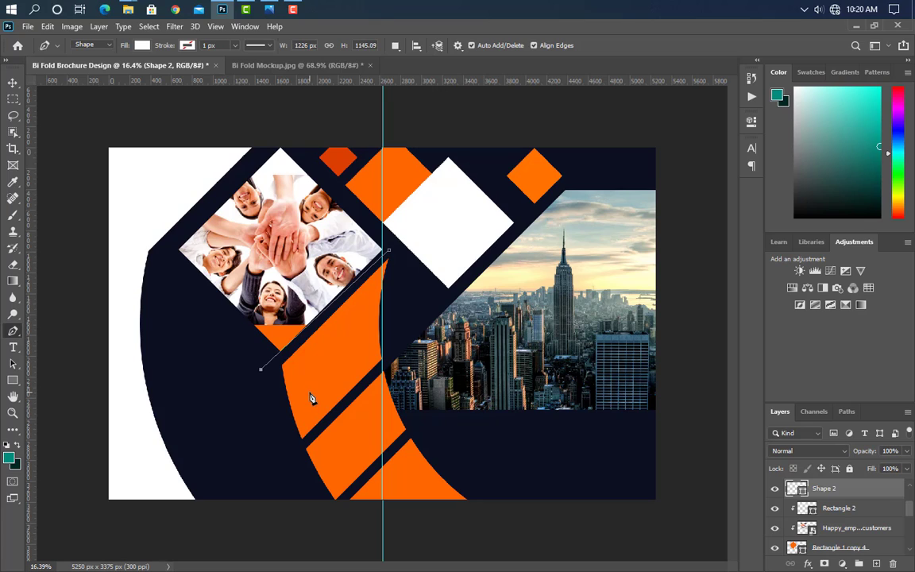
key(Down)
key(Down)
key(Down)
key(Down)
key(Down)
key(Down)
key(Down)
key(Down)
key(Down)
key(Down)
key(Down)
click(295, 451)
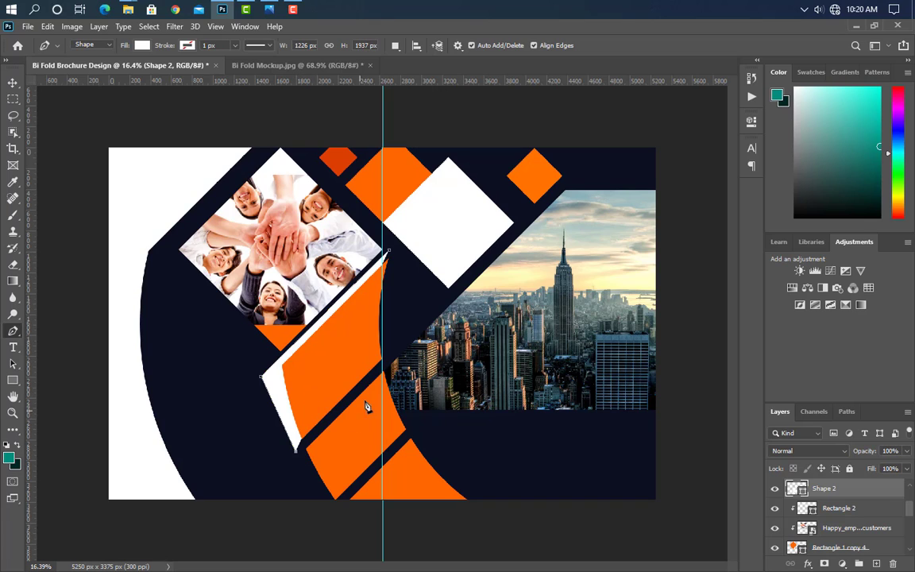
click(393, 355)
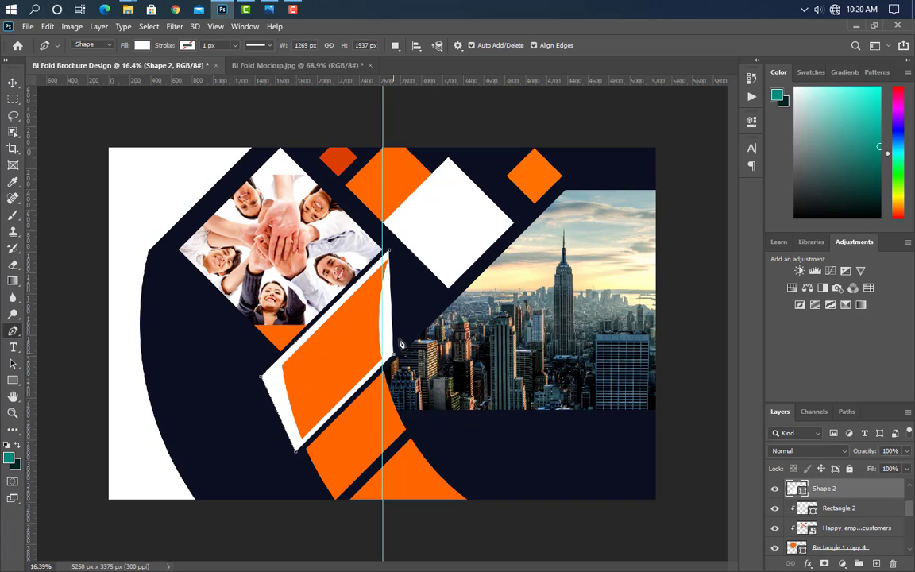
click(393, 252)
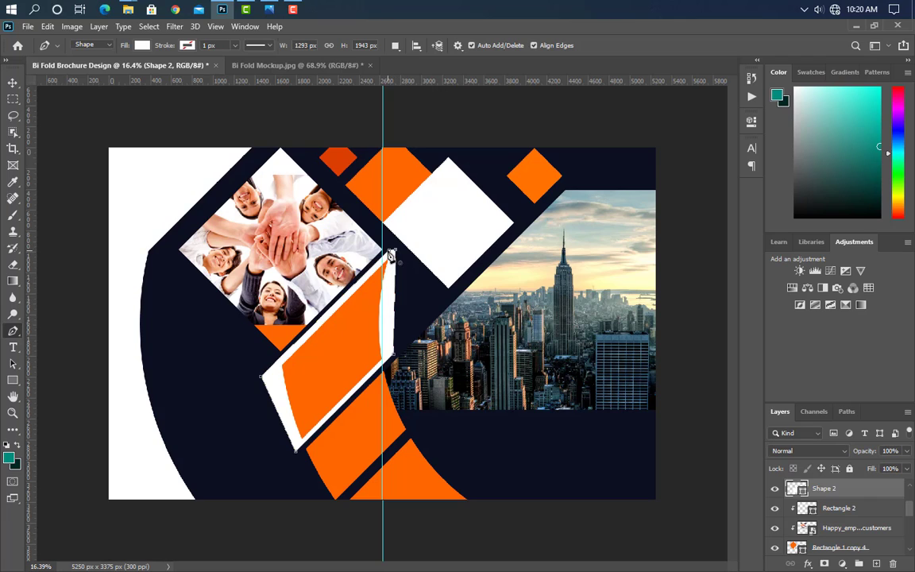
drag(862, 493, 834, 486)
right_click(854, 487)
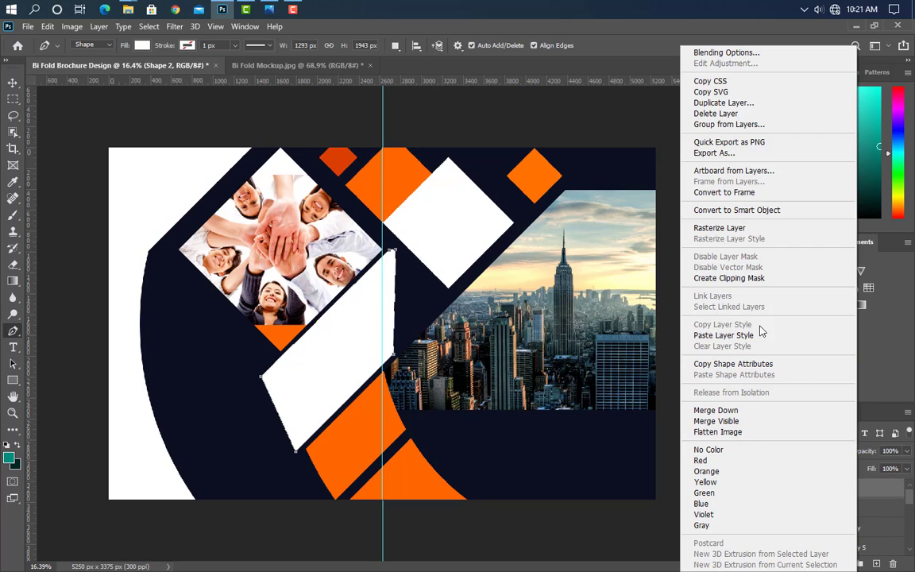
click(743, 286)
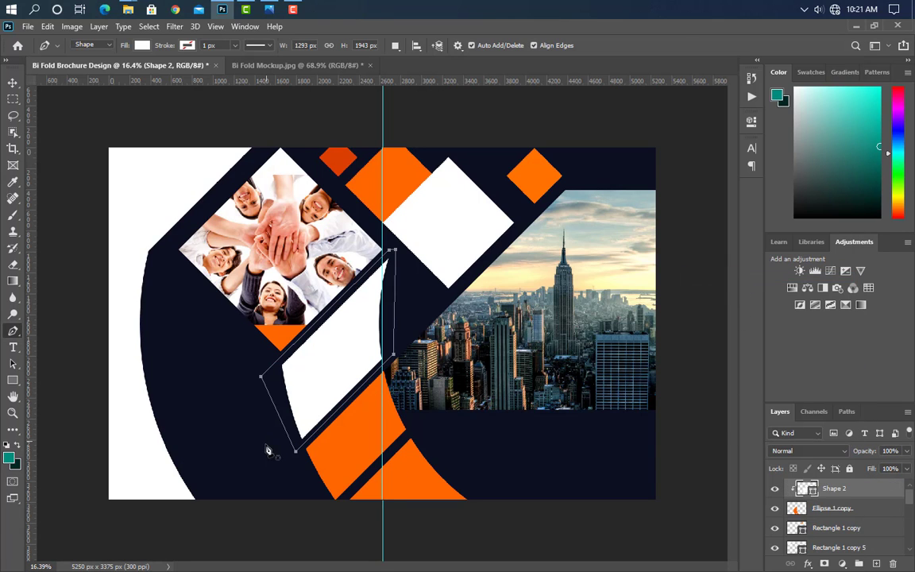
Step: Draw a white triangle at the bottom edge near the fold, clipped to the white band
click(334, 510)
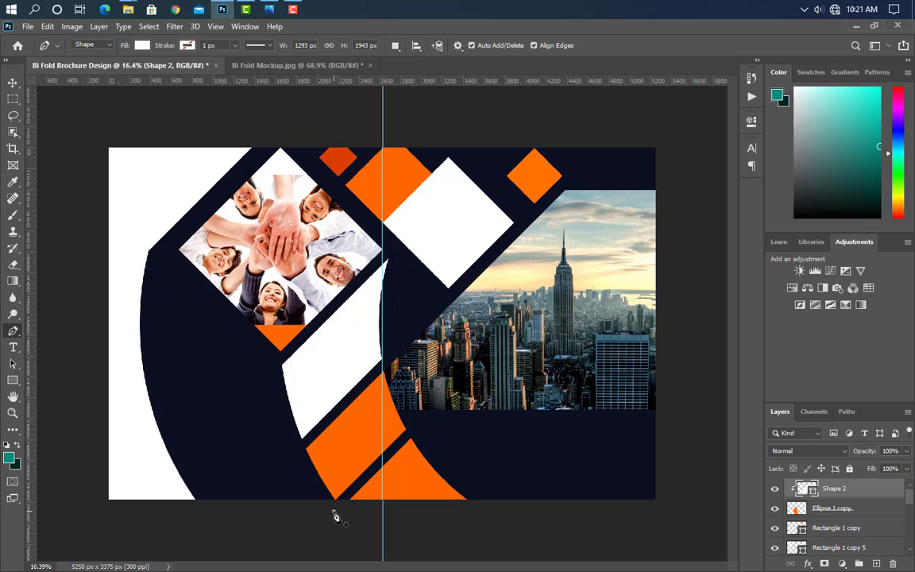
click(417, 433)
click(505, 507)
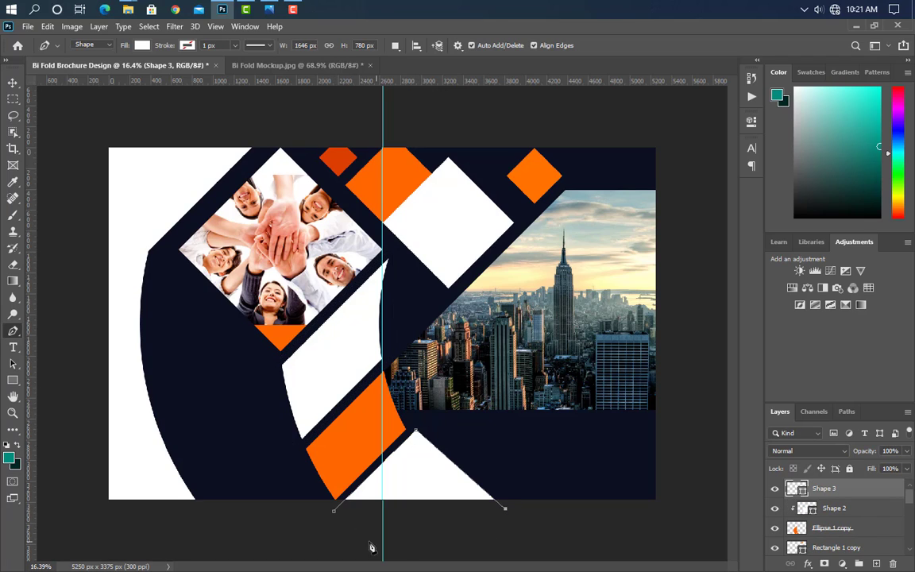
click(335, 512)
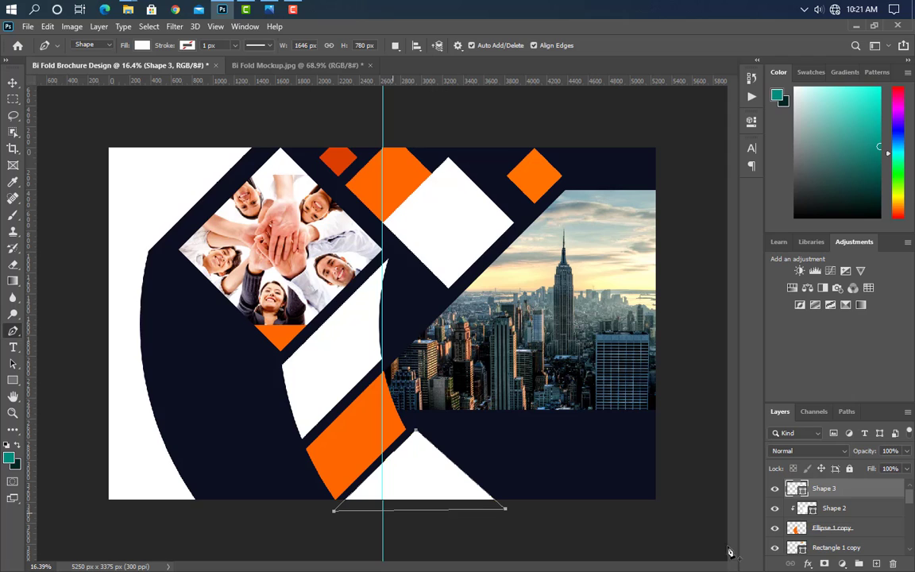
right_click(848, 497)
click(675, 277)
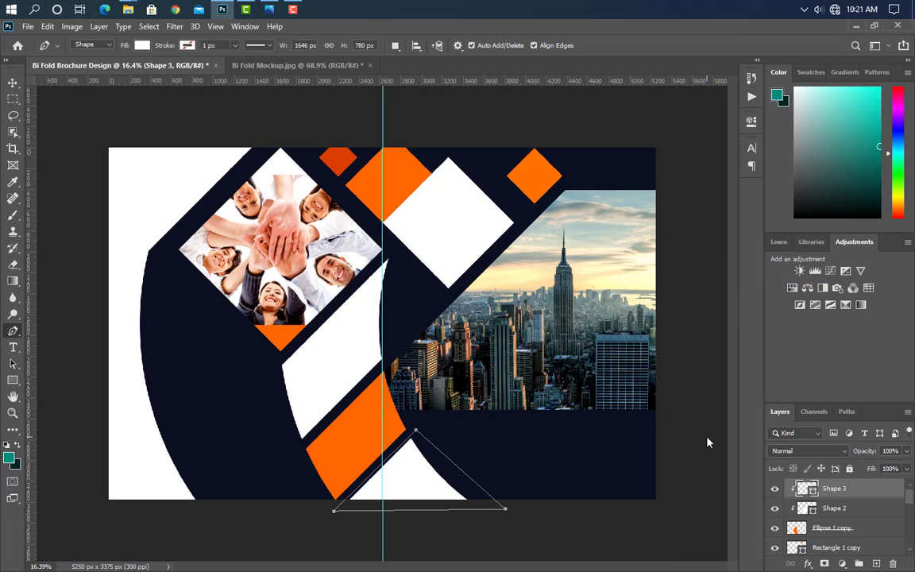
click(12, 82)
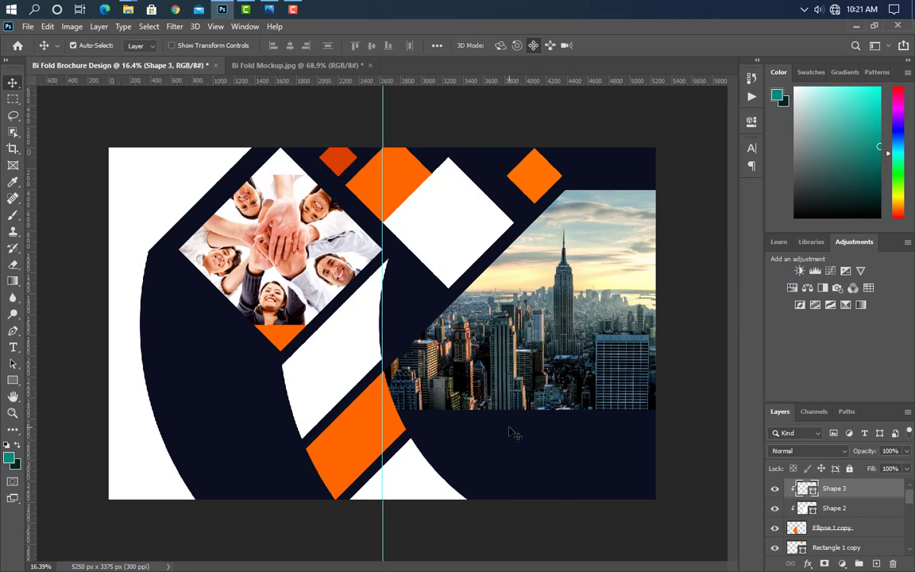
click(399, 194)
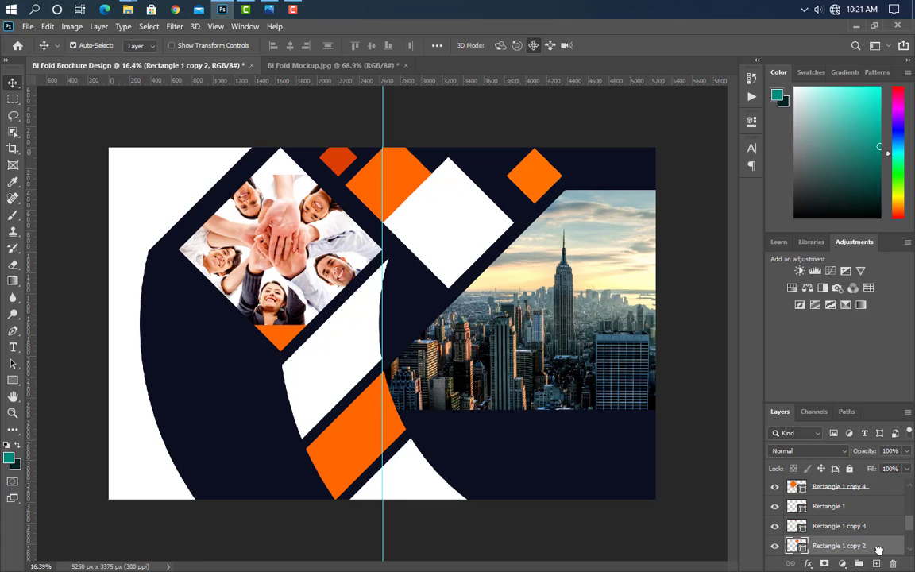
Step: Duplicate the orange diamond, enlarge it to 291.75% into the top-left corner, and stack it on top
key(ctrl+j)
key(ctrl+t)
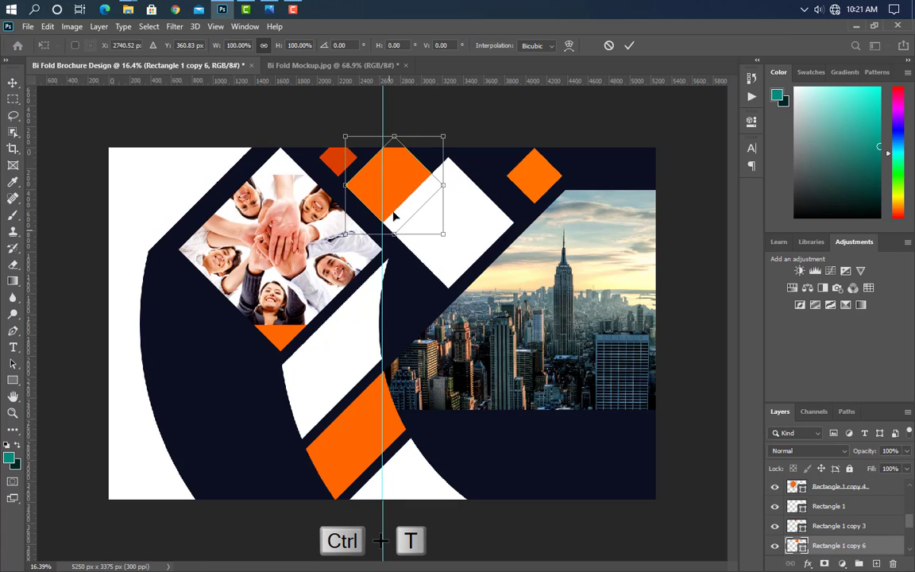
drag(394, 216, 127, 145)
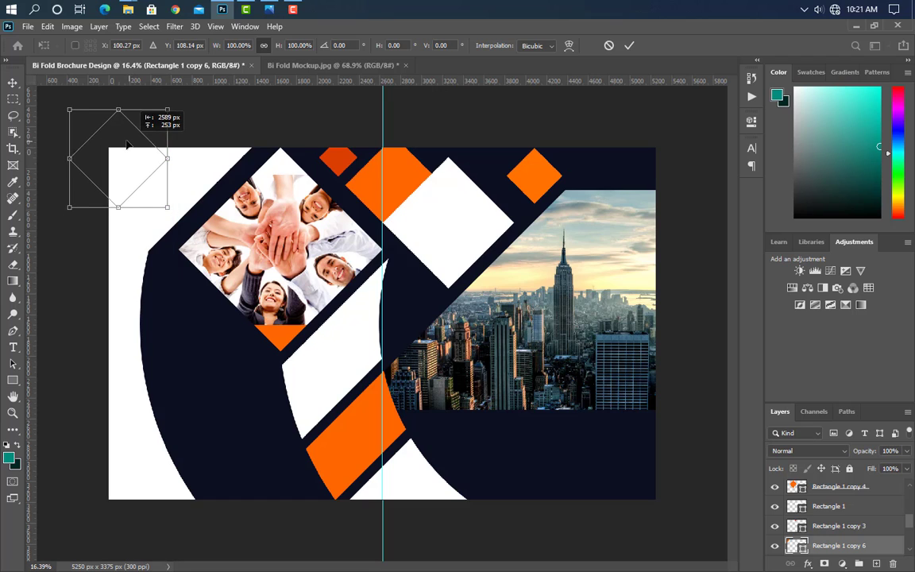
drag(167, 207, 285, 325)
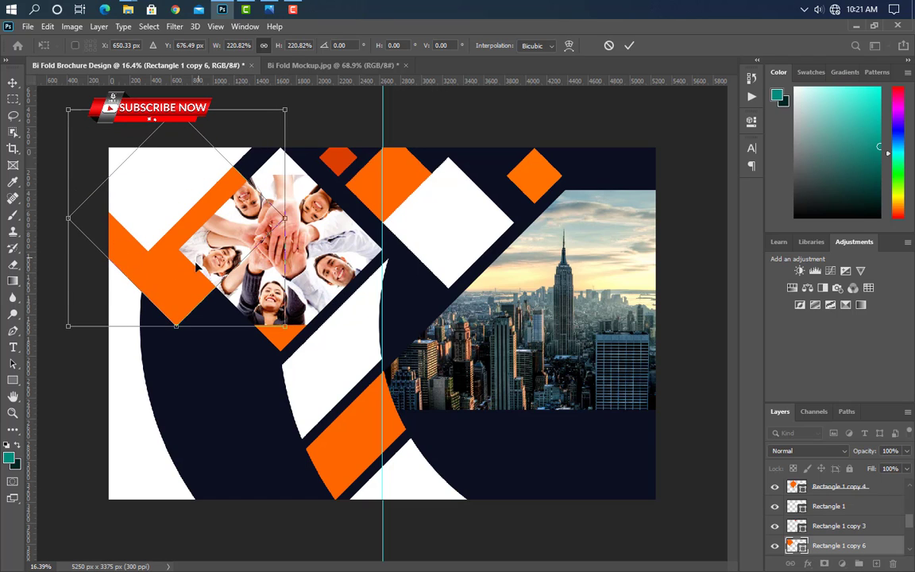
drag(197, 268, 135, 220)
drag(223, 255, 251, 276)
drag(211, 237, 207, 229)
click(629, 46)
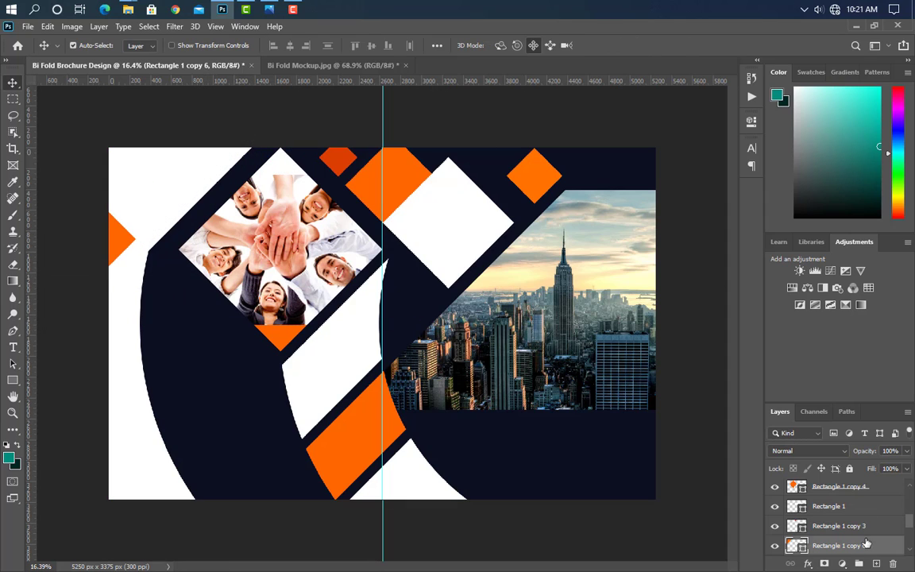
drag(867, 543, 870, 483)
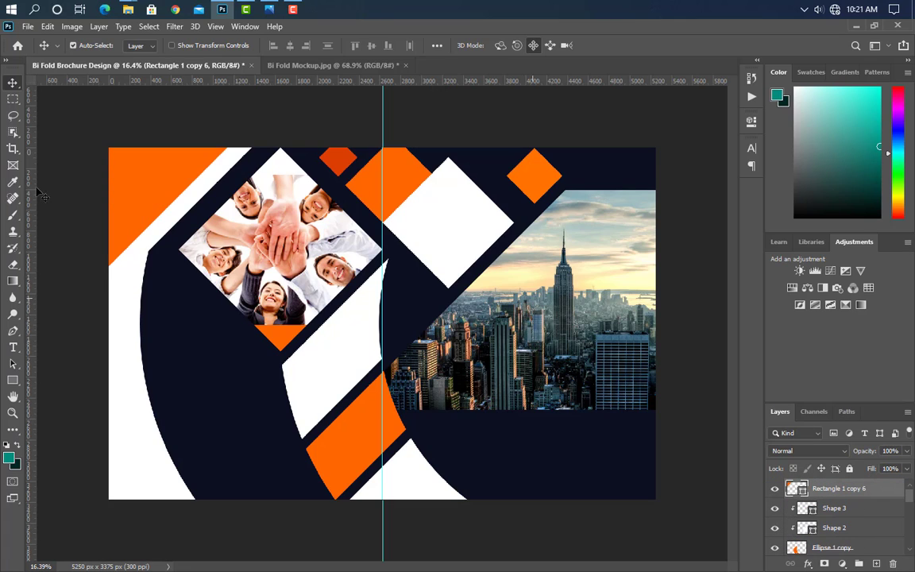
Step: Place the SHOBUJ LOGO file at about 32.5% scale on the upper white diamond
click(492, 287)
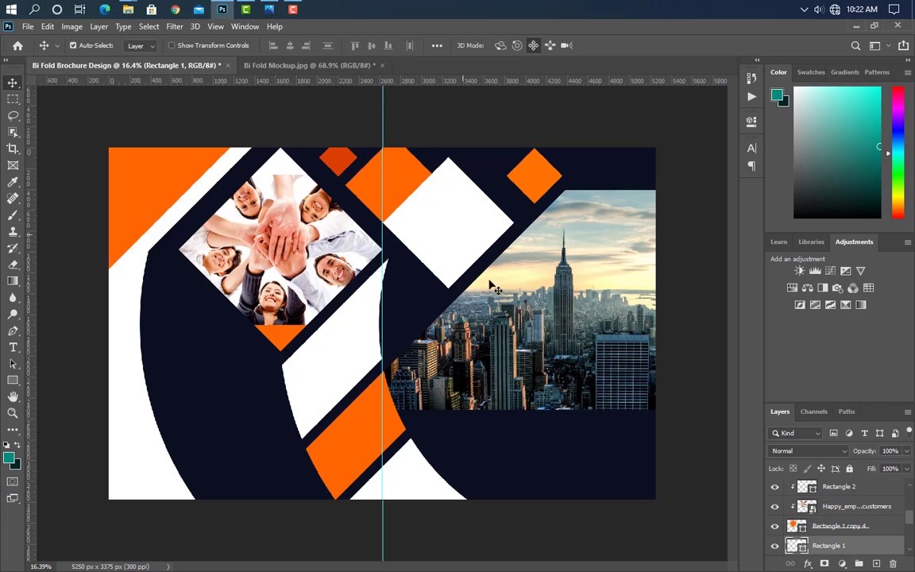
click(226, 11)
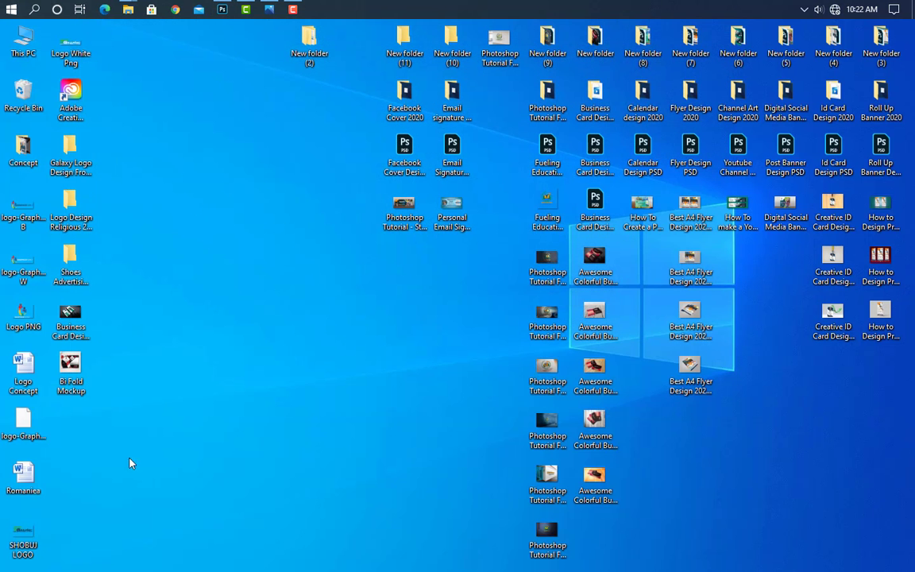
drag(23, 546, 359, 270)
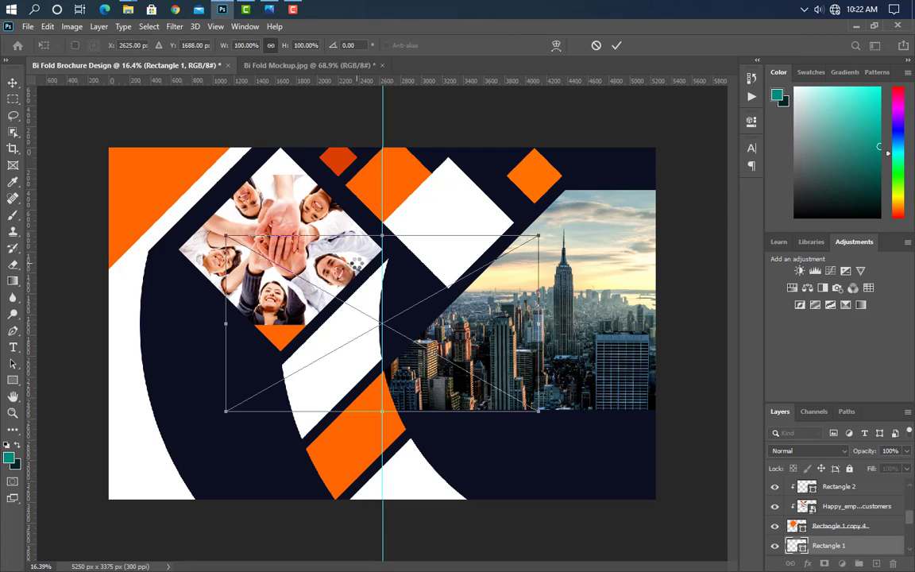
drag(542, 325, 507, 324)
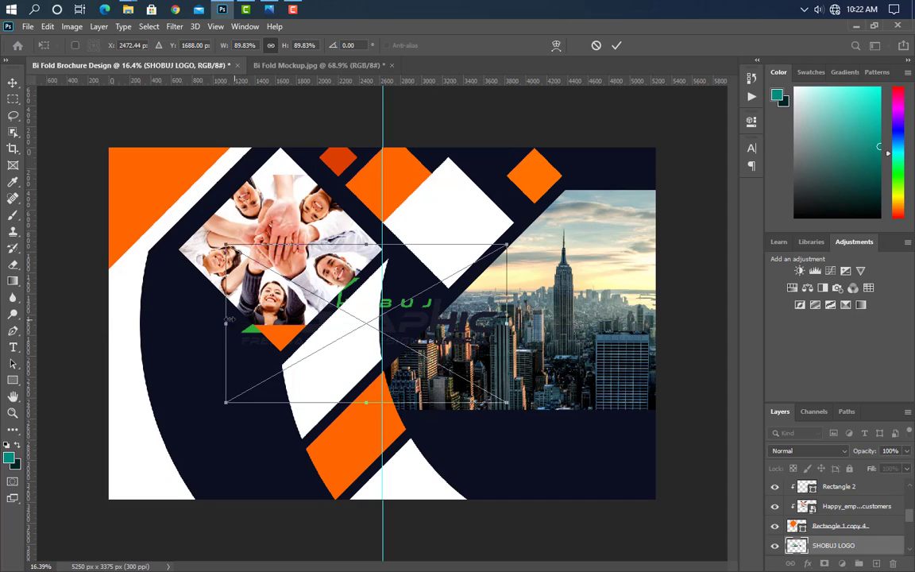
drag(228, 324, 394, 324)
drag(462, 339, 465, 233)
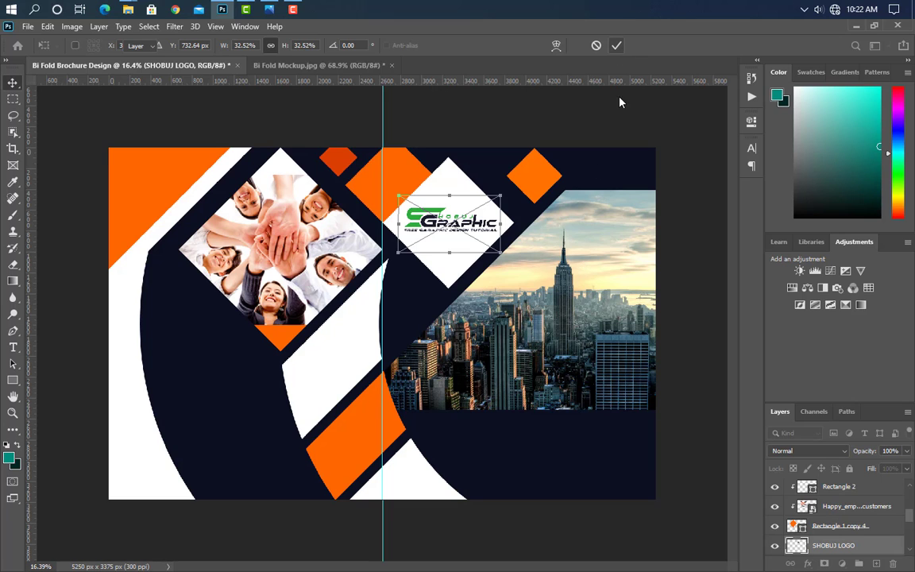
key(Return)
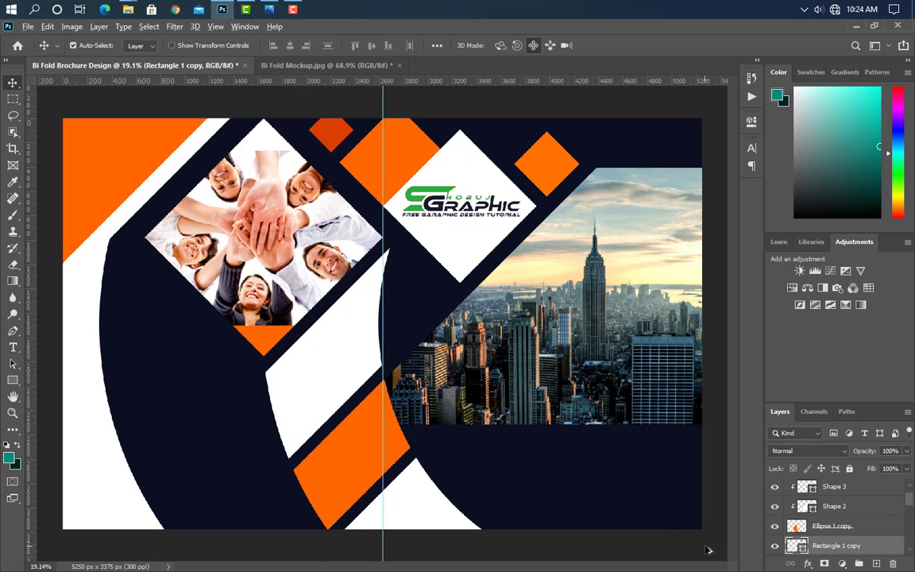
Step: Make the BIFOLD BROCHURE headline ExtraBold, white and all caps
scroll(709, 550, up, 5)
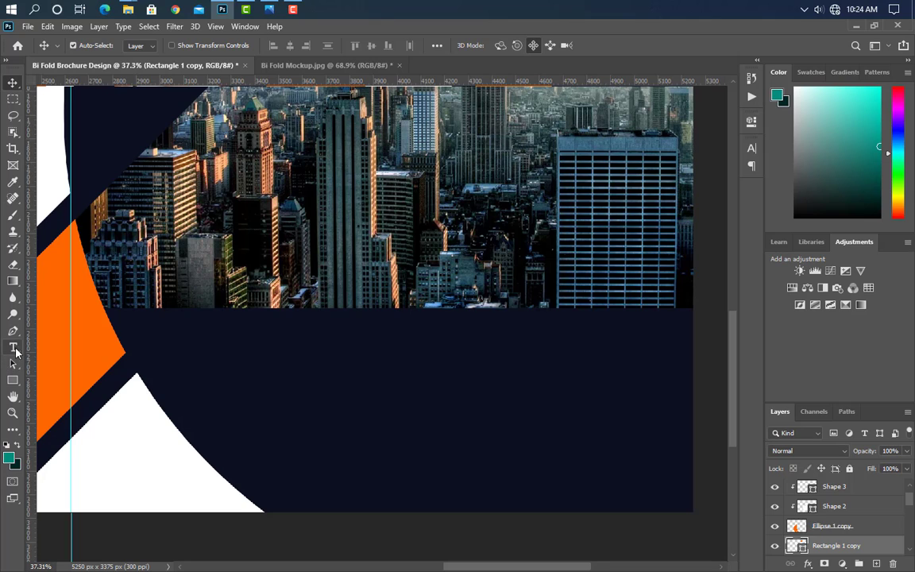
click(13, 347)
click(242, 363)
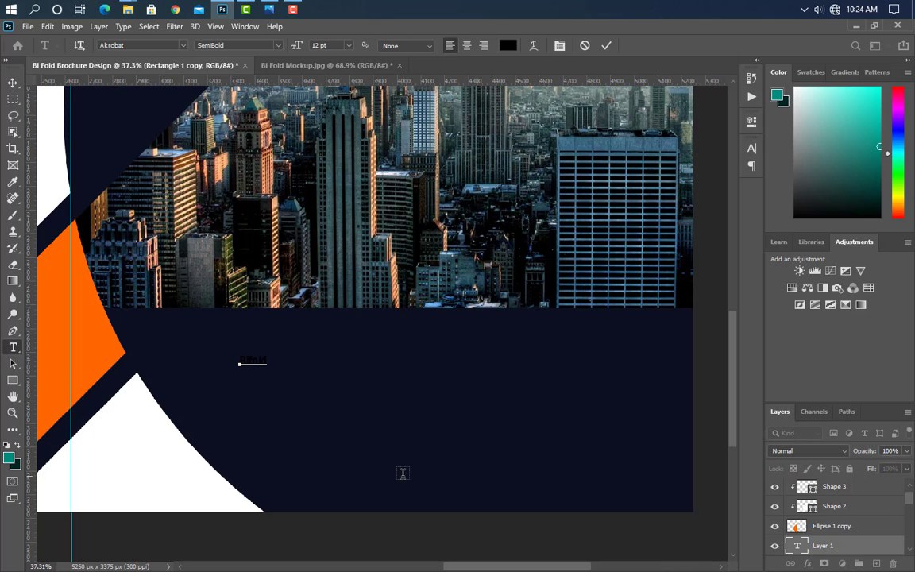
click(607, 46)
click(749, 148)
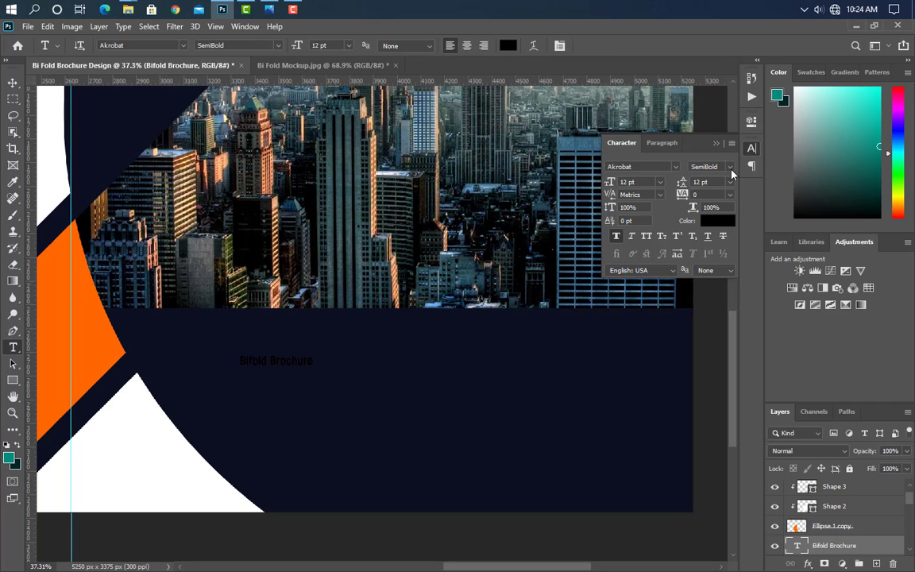
click(731, 168)
click(721, 245)
click(722, 224)
click(146, 425)
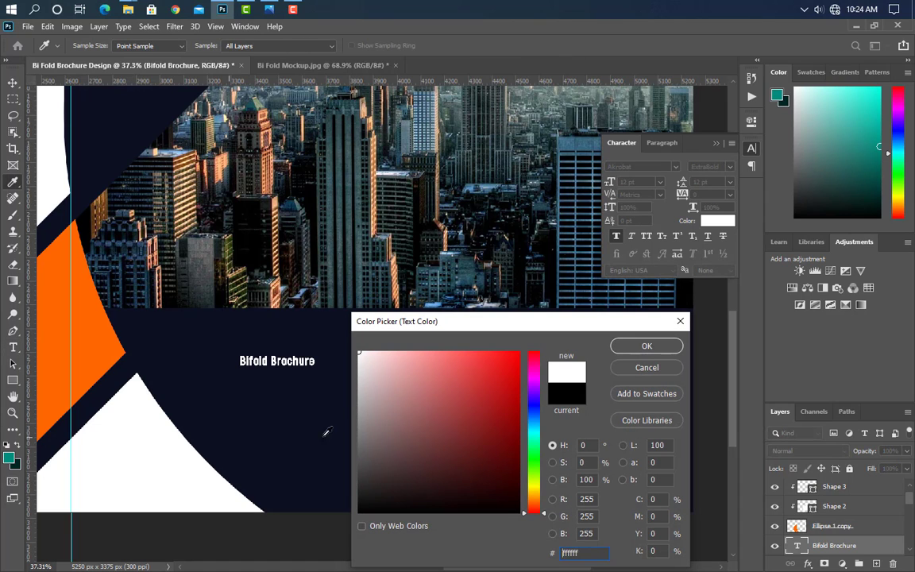
click(646, 346)
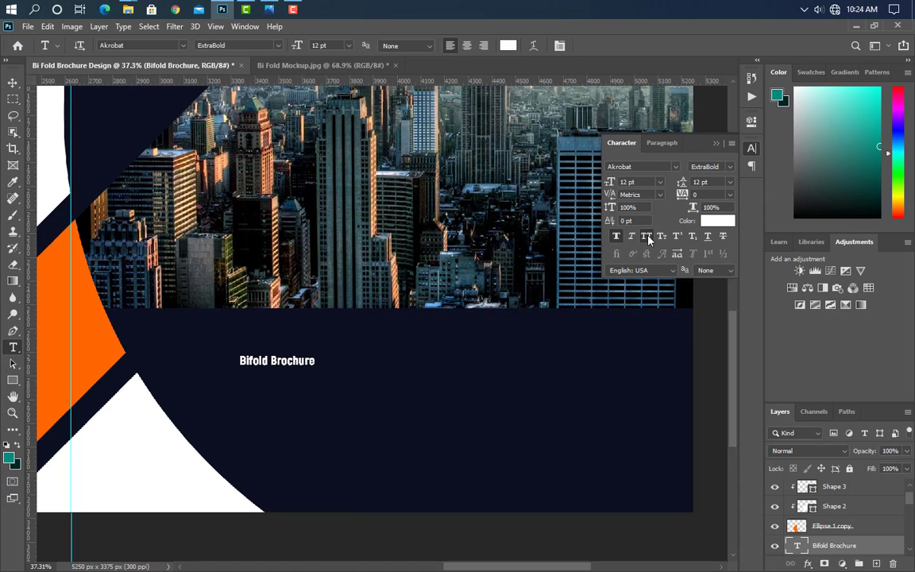
click(716, 143)
Step: Scale the BIFOLD BROCHURE headline up to 49.24 pt on the navy band
key(ctrl+t)
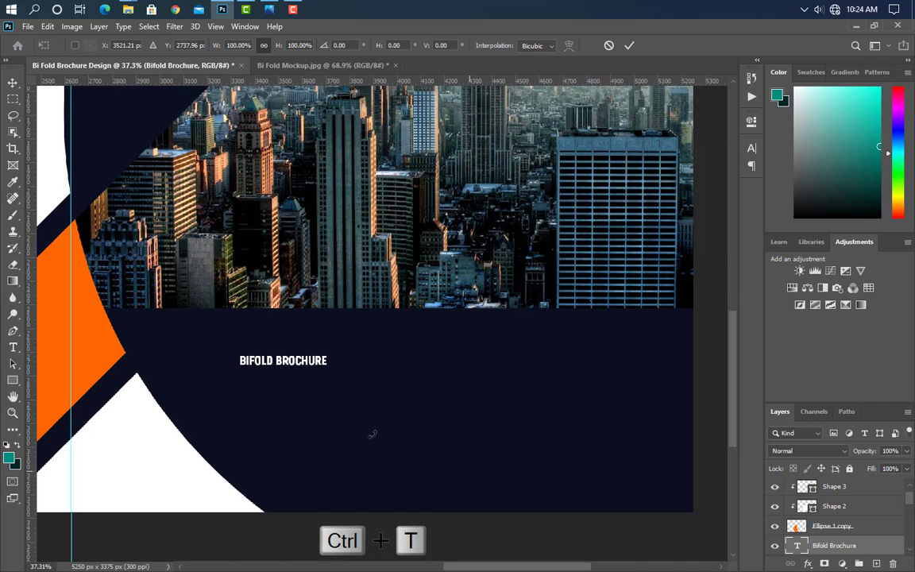
drag(330, 362, 637, 397)
drag(247, 369, 286, 371)
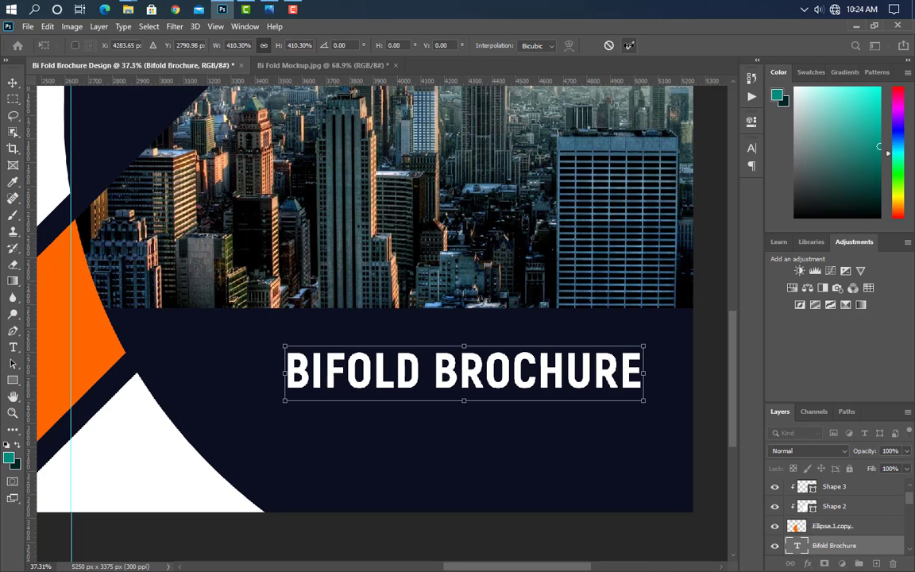
click(628, 46)
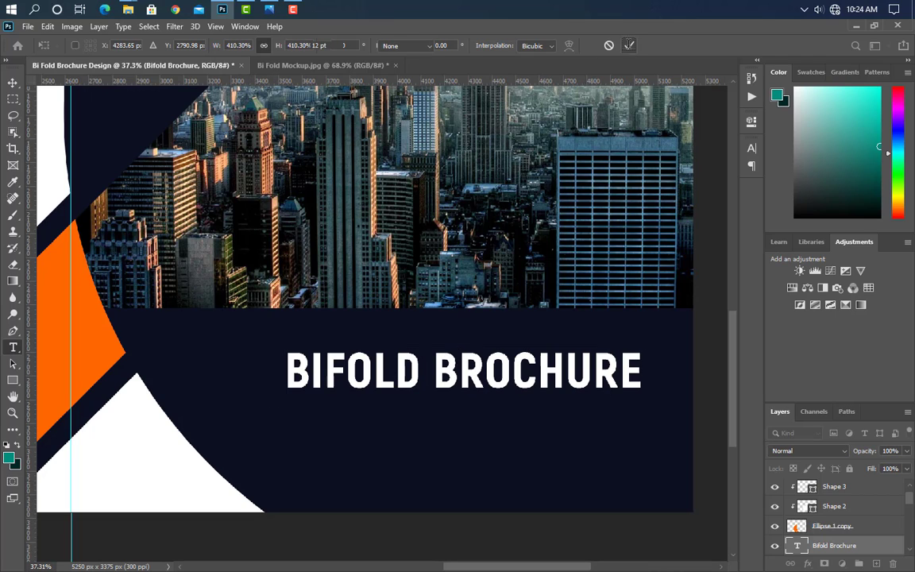
click(309, 418)
Step: Add CREATIVE DESIGN text and scale it up beneath the headline
text(CREATIVE DES)
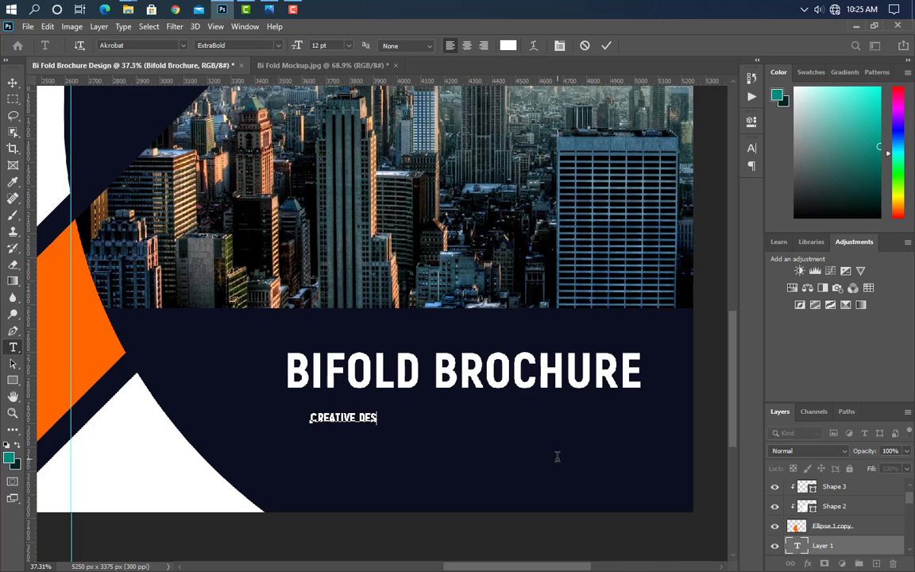
text(IGN)
click(607, 45)
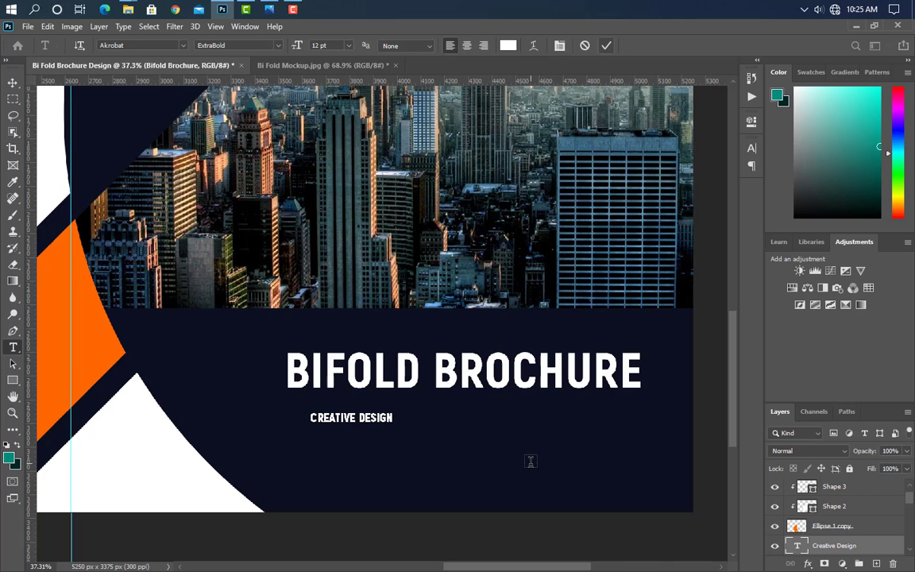
key(ctrl+t)
drag(391, 424, 608, 430)
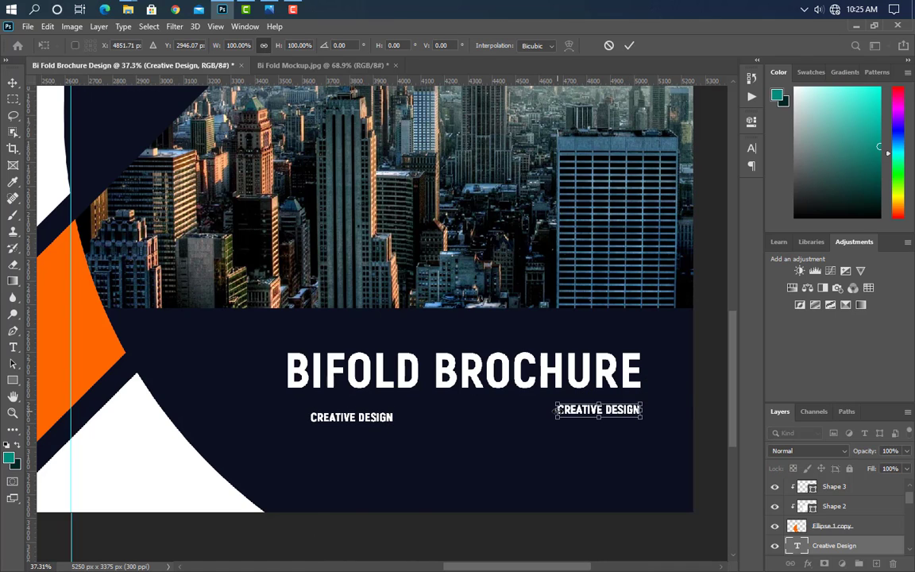
drag(558, 411, 390, 426)
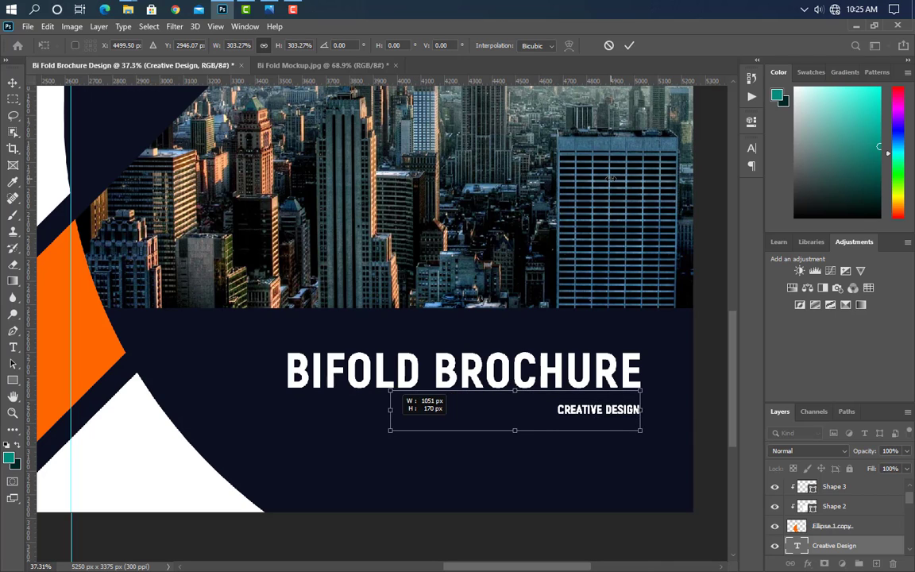
click(628, 46)
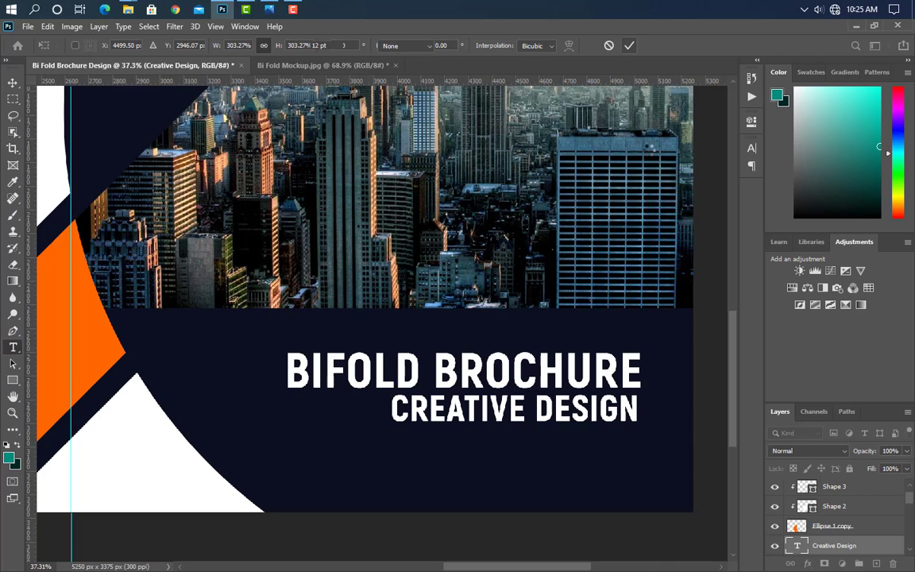
Step: Make CREATIVE DESIGN Bold and orange (#ff6600)
click(752, 149)
click(730, 167)
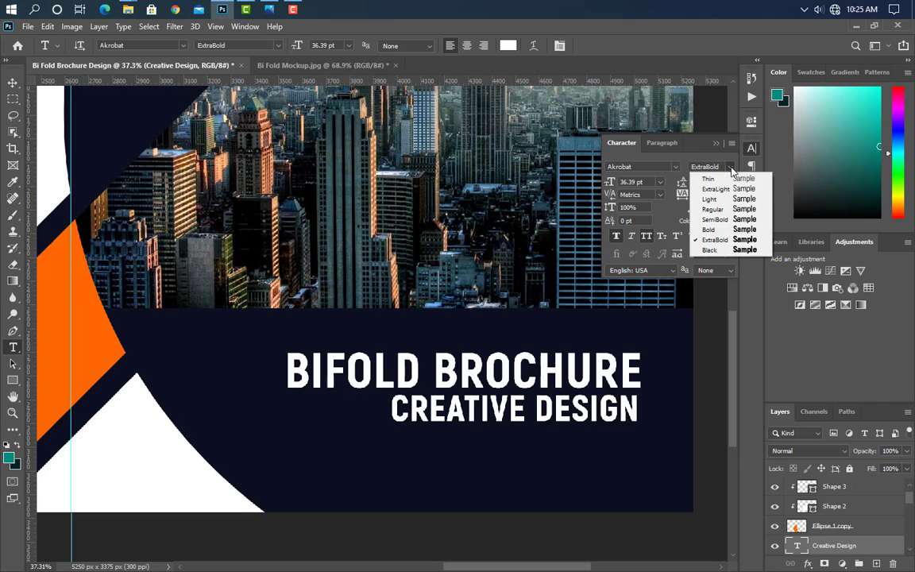
click(719, 232)
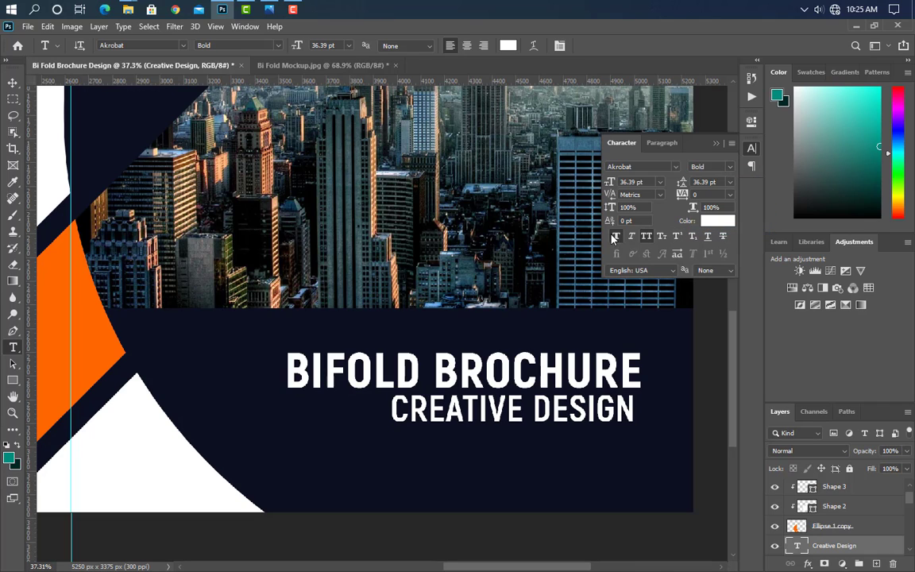
click(720, 227)
click(97, 340)
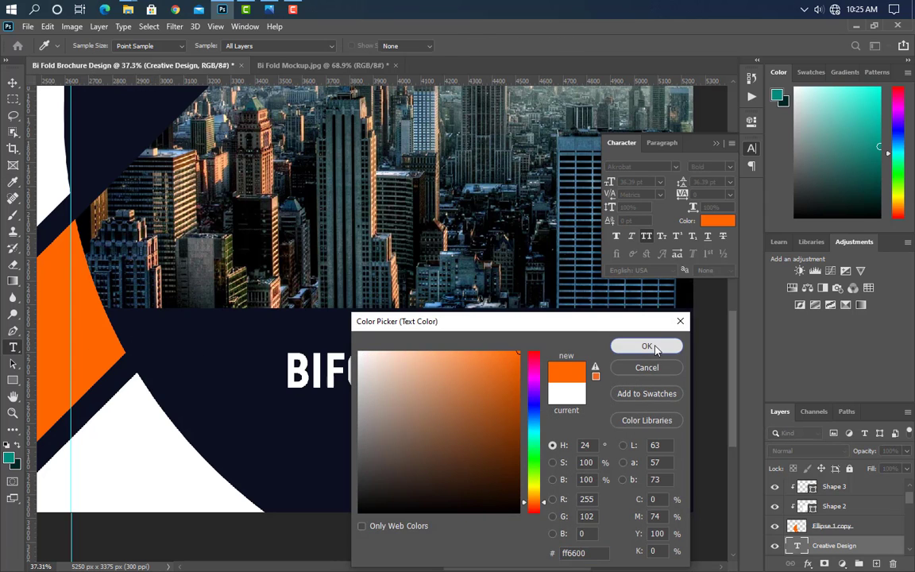
click(648, 346)
click(716, 143)
Step: Shift CREATIVE DESIGN right and resize it to match the headline width
key(v)
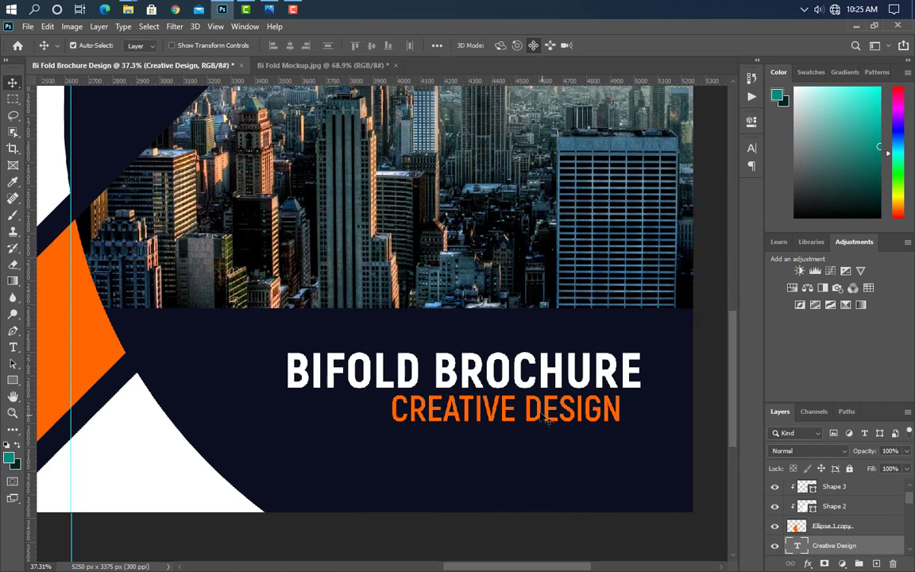
drag(548, 417, 572, 420)
key(ctrl+t)
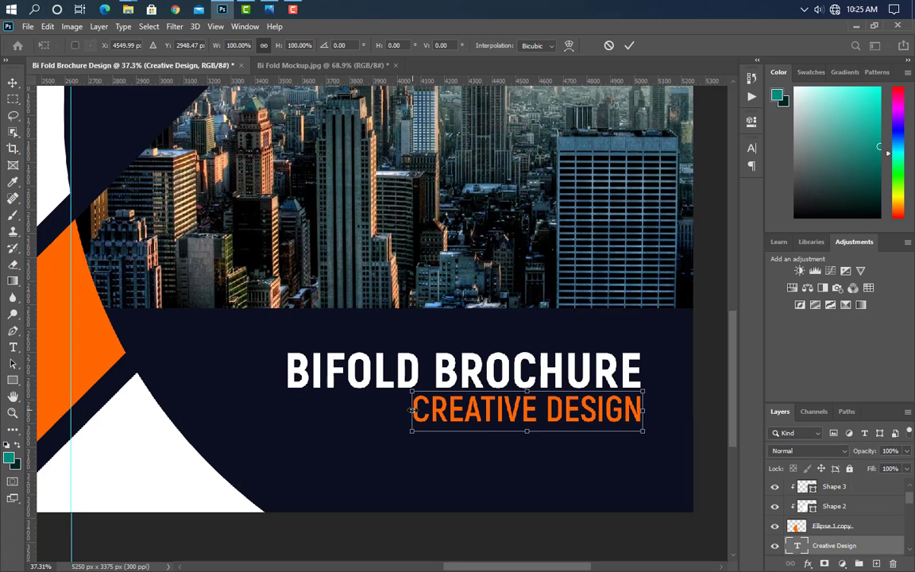
drag(396, 412, 376, 413)
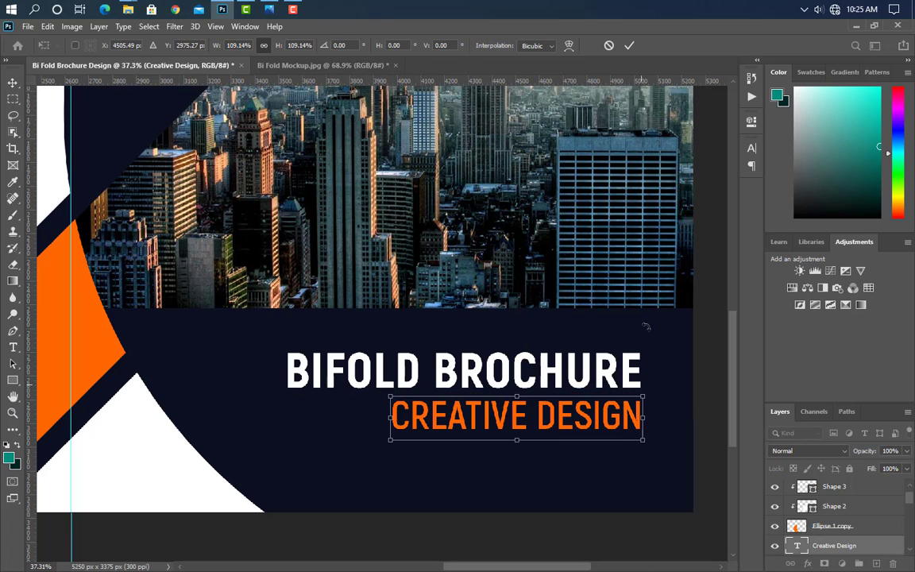
key(Return)
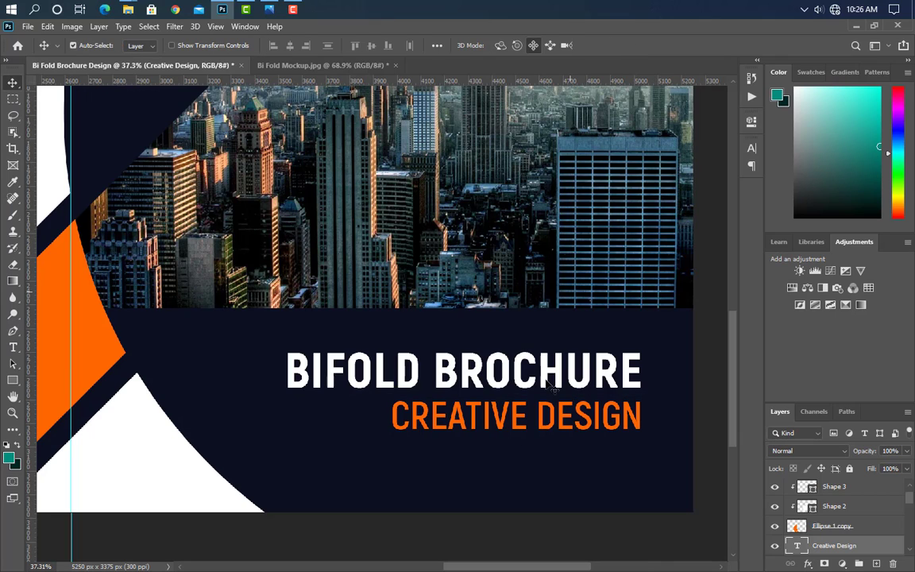
Step: Draw a wide orange (#ff6600) bar below CREATIVE DESIGN
click(13, 380)
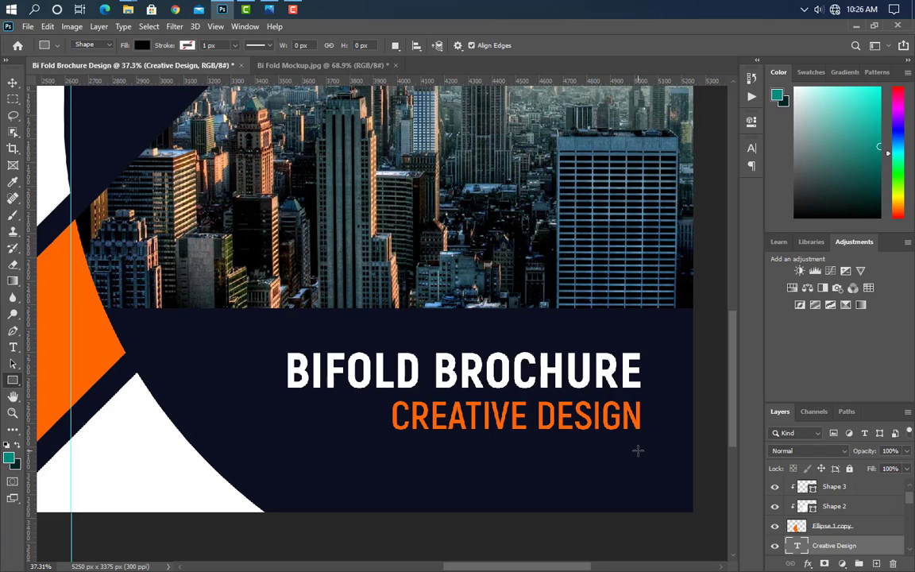
drag(640, 452, 344, 490)
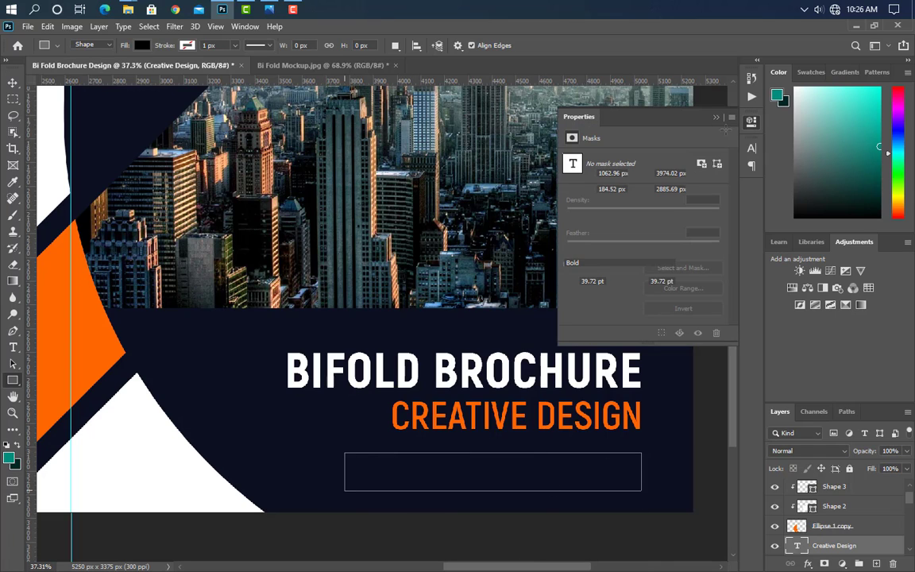
click(715, 117)
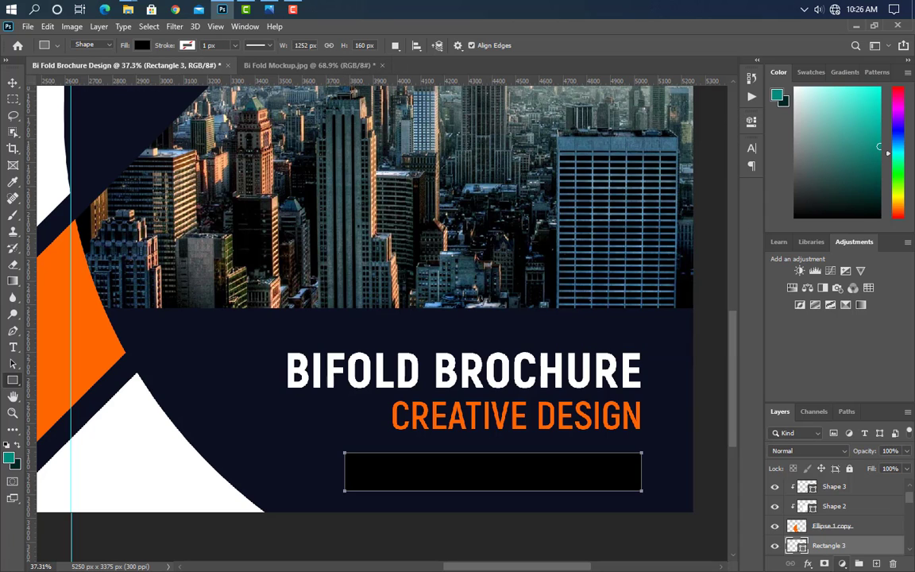
click(103, 347)
key(Return)
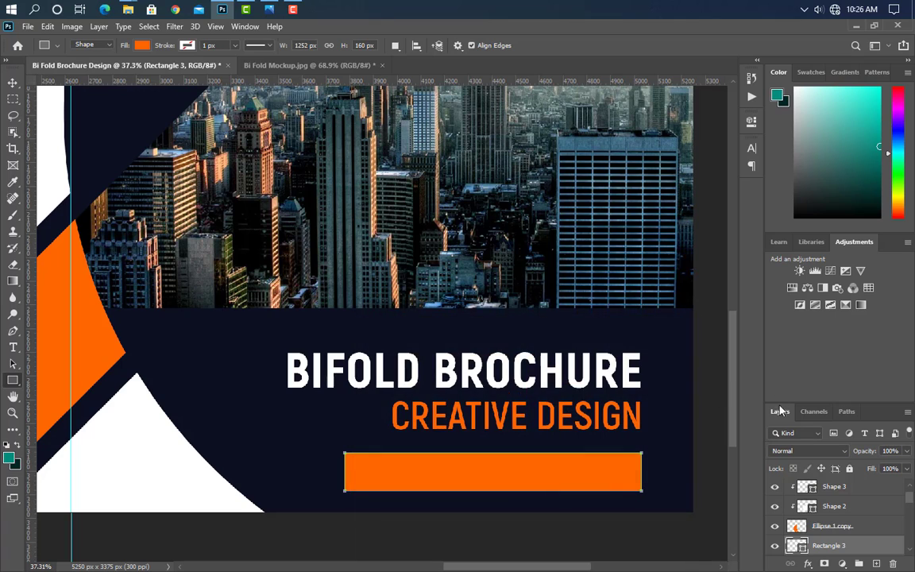
click(13, 347)
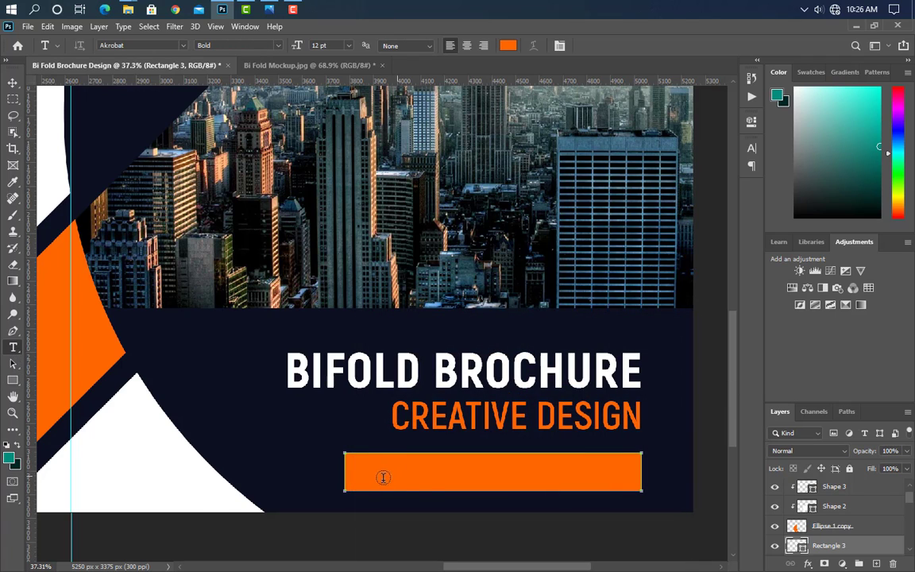
click(876, 564)
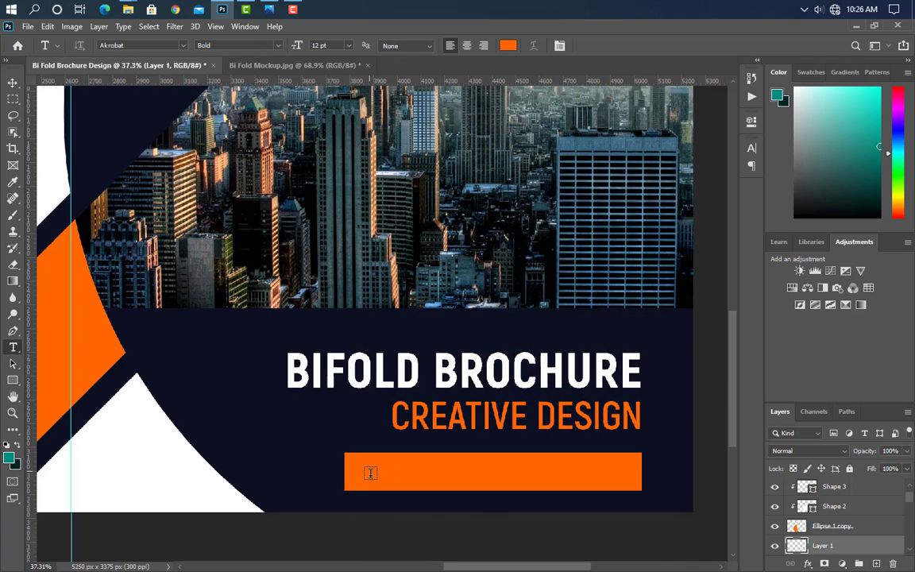
click(370, 473)
key(BackSpace)
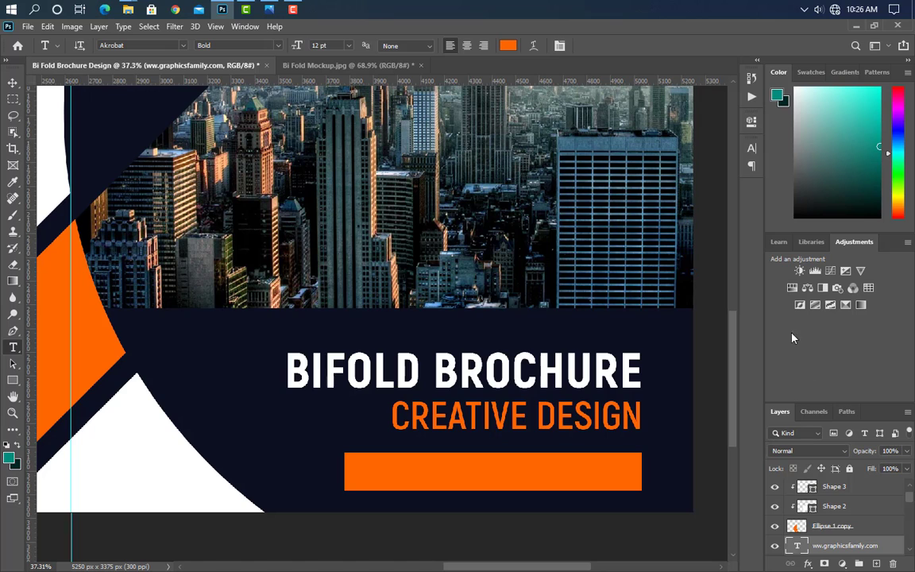
click(752, 149)
click(717, 220)
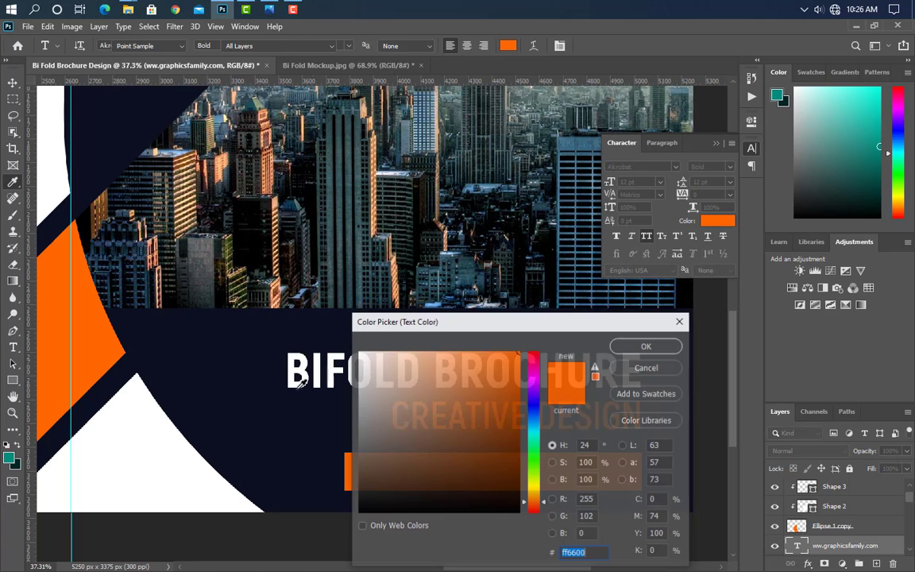
click(237, 397)
click(646, 345)
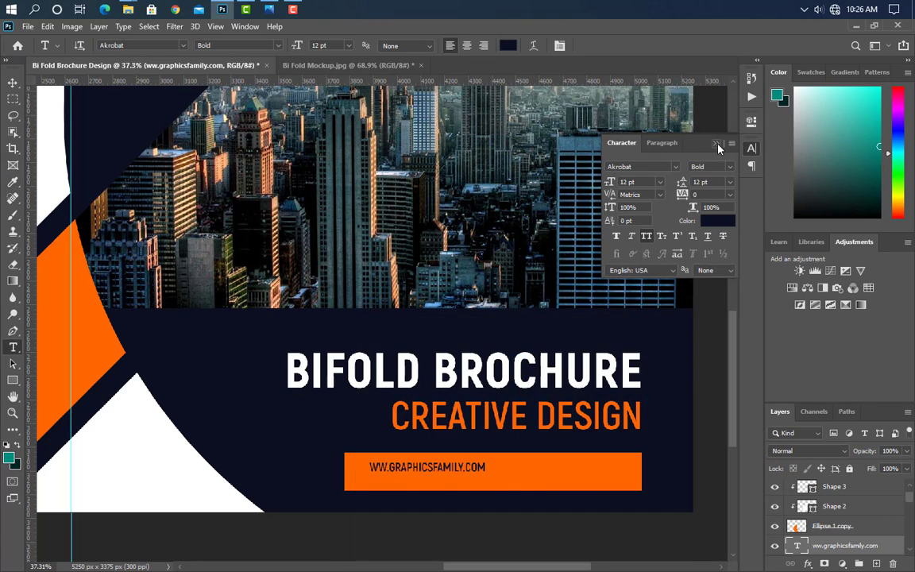
key(ctrl+t)
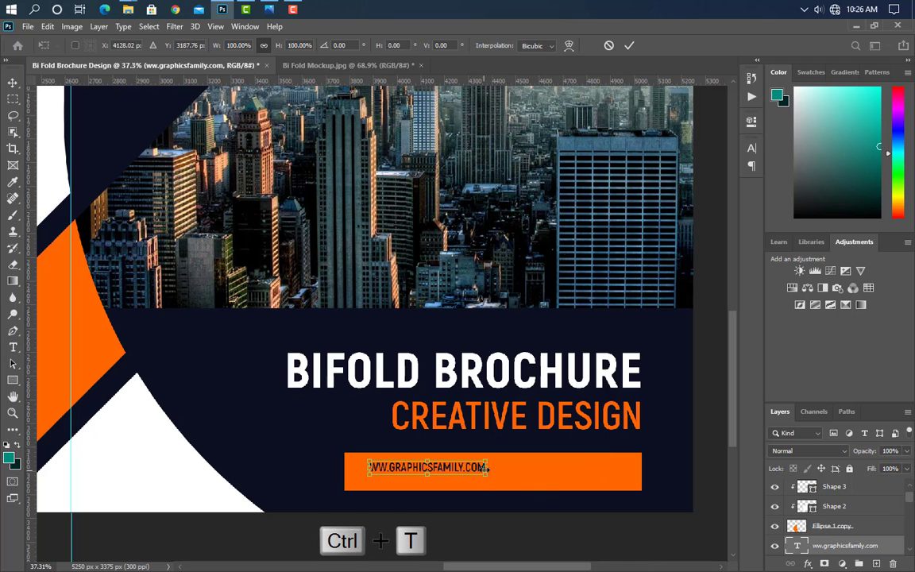
drag(561, 472, 611, 472)
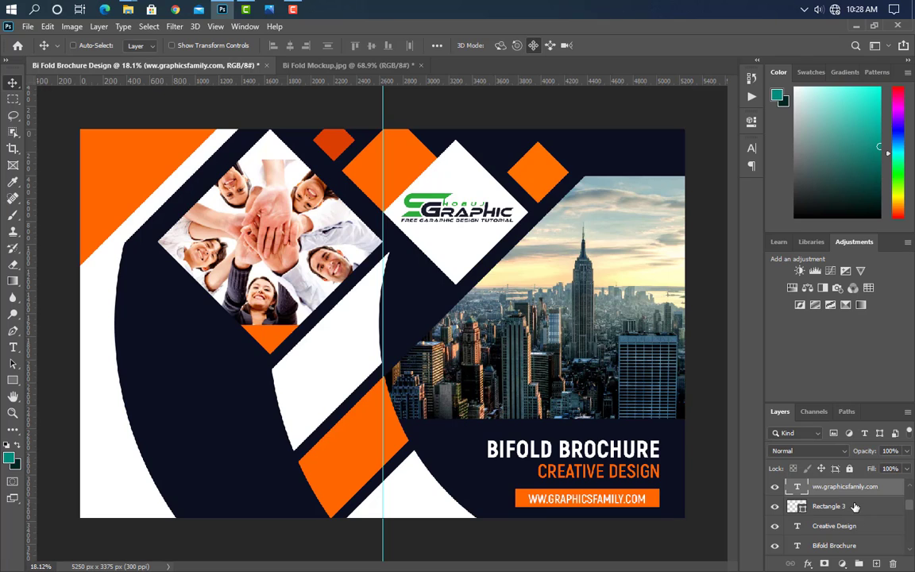
Step: Group the website bar layers, shrink to about 63%, and move it above the headline
shift+click(855, 507)
click(859, 563)
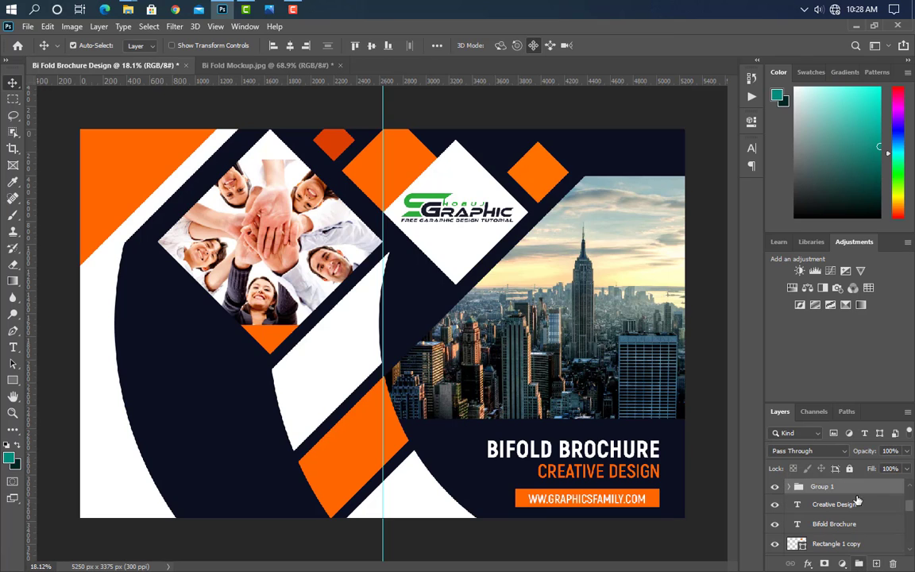
key(ctrl+t)
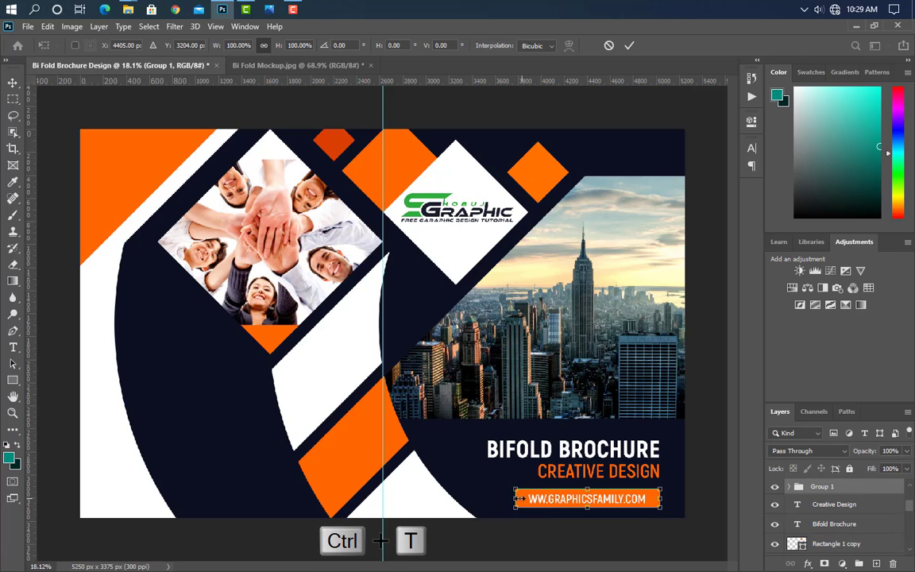
drag(519, 498, 569, 499)
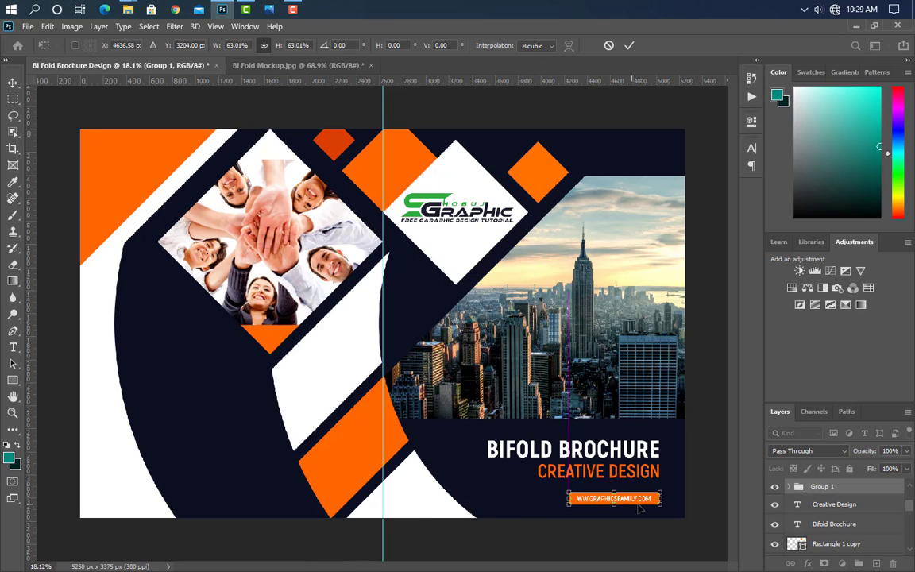
drag(639, 503, 532, 450)
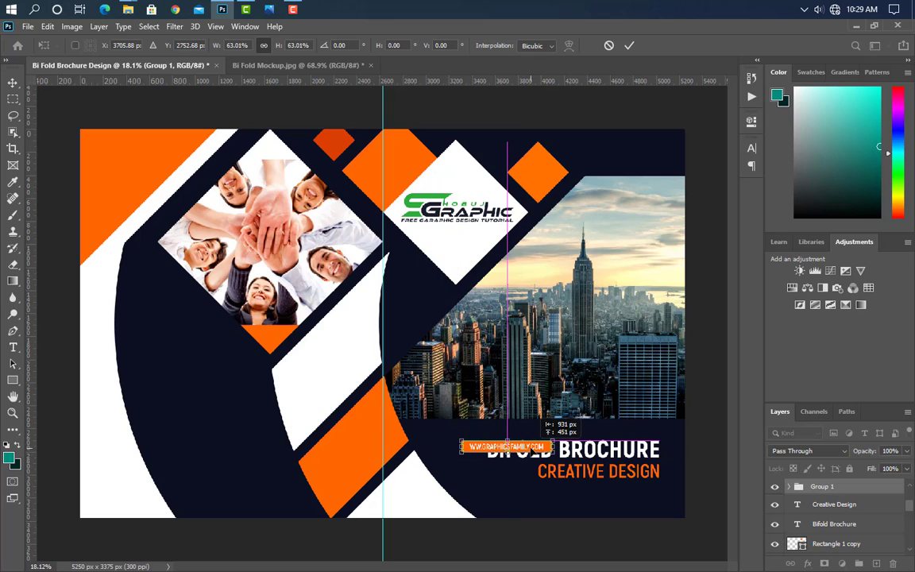
click(628, 45)
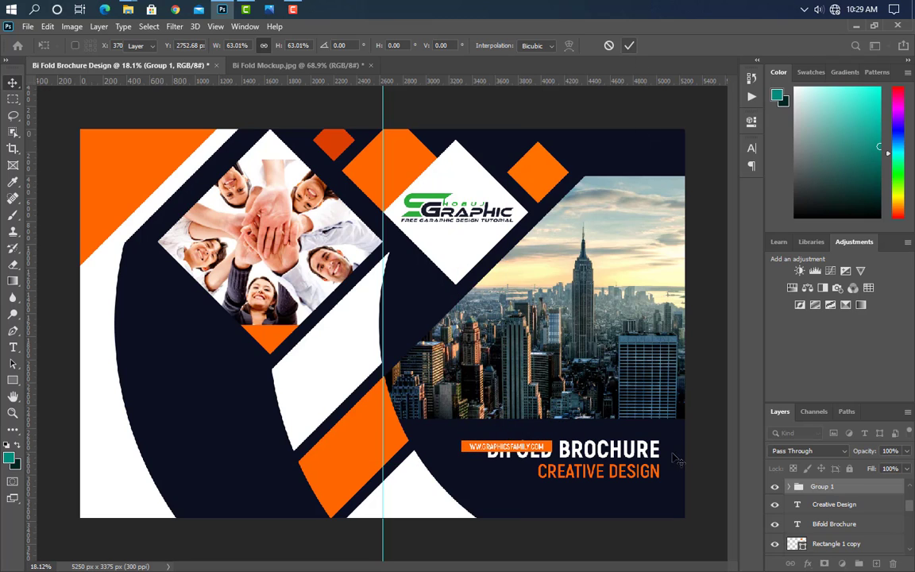
Step: Move BIFOLD BROCHURE down beneath CREATIVE DESIGN
click(628, 459)
key(ctrl+t)
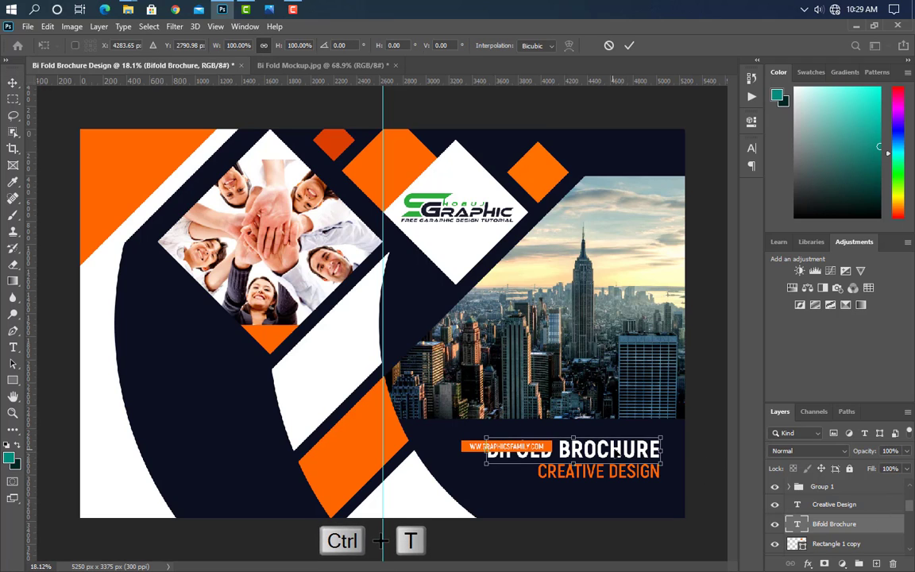
drag(613, 451, 613, 490)
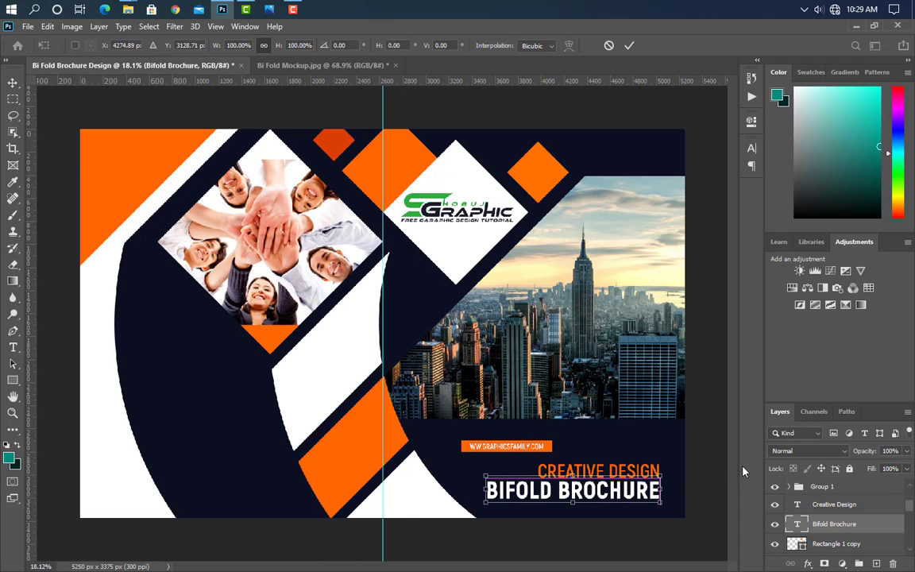
key(Up)
click(629, 46)
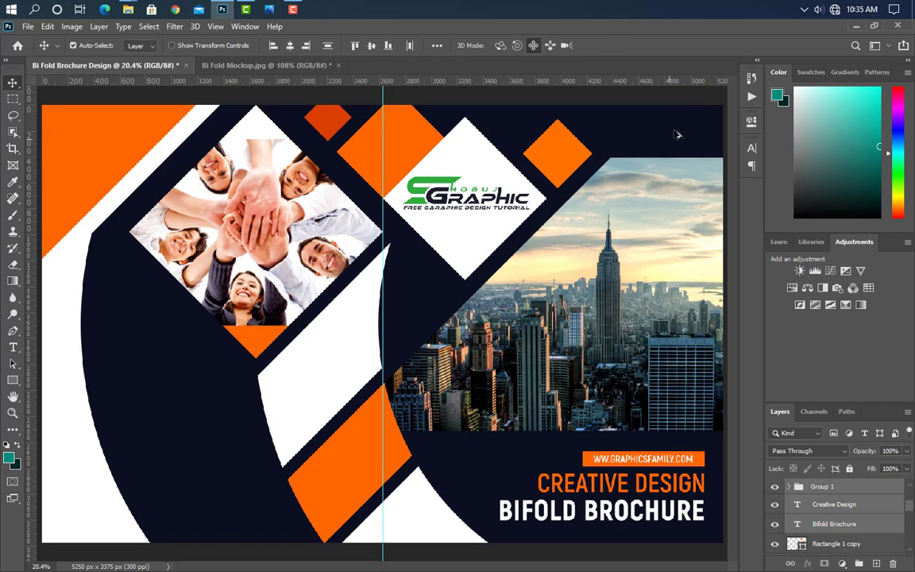
scroll(677, 135, up, 4)
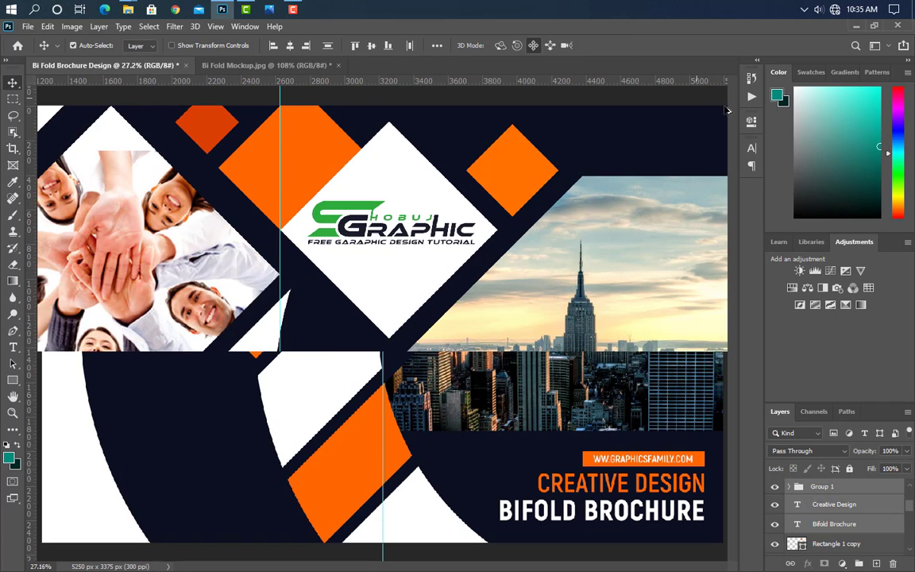
Step: Add a JOIN NOW heading in Akrobat ExtraBold and enlarge it in the top-right band
scroll(685, 232, up, 2)
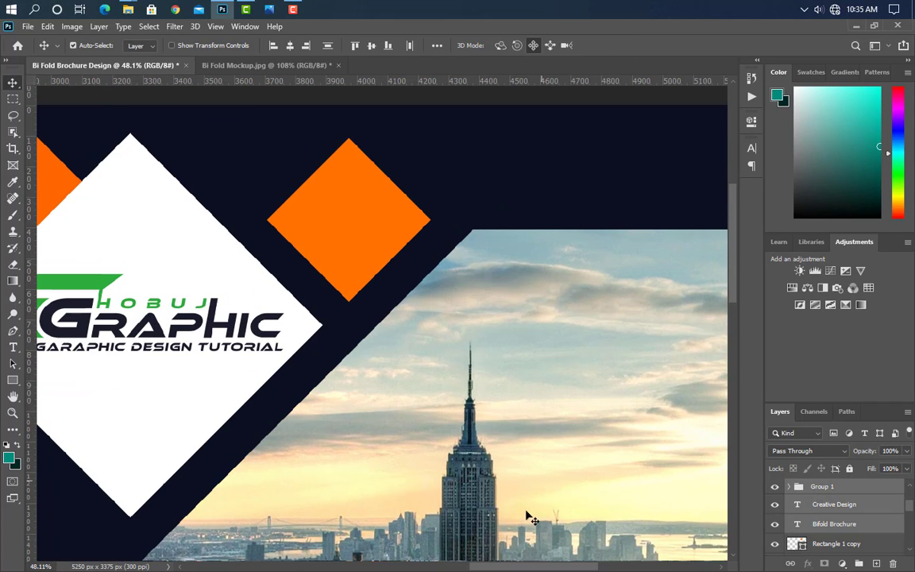
scroll(528, 516, right, 2)
click(13, 347)
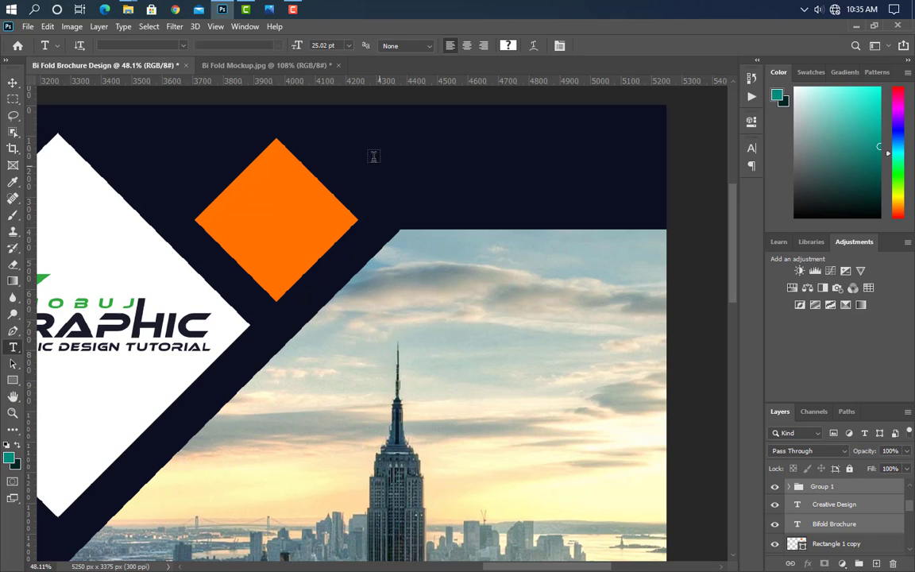
click(408, 147)
text(JOIN NOW)
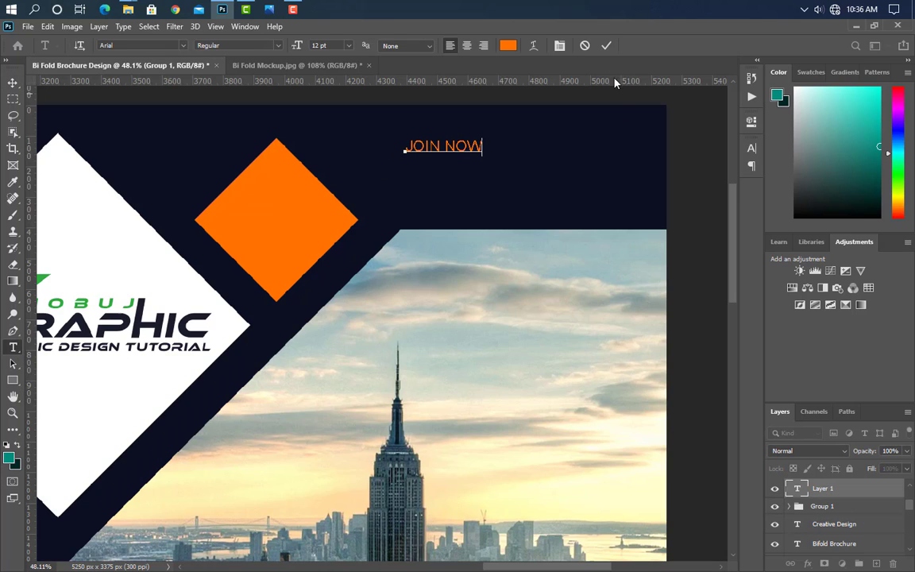
click(606, 45)
click(751, 148)
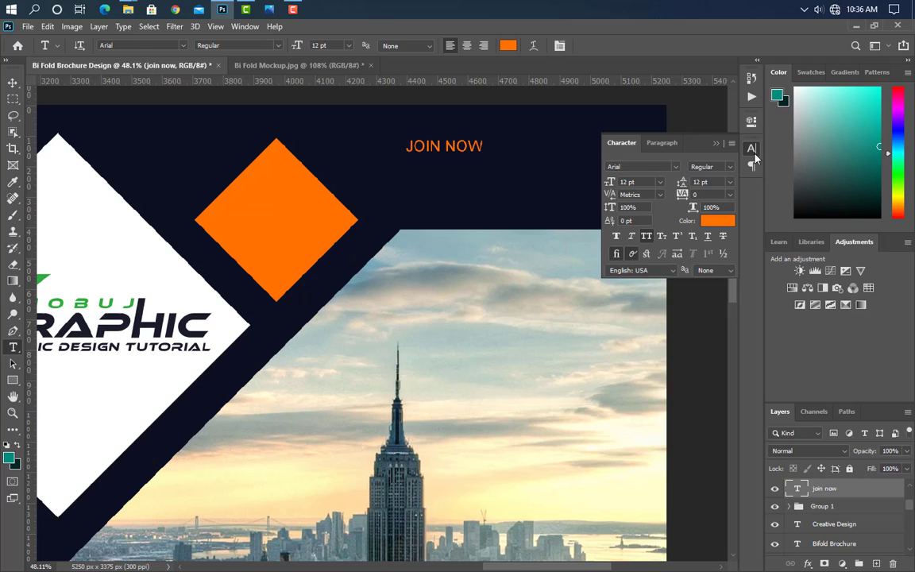
click(677, 167)
click(670, 218)
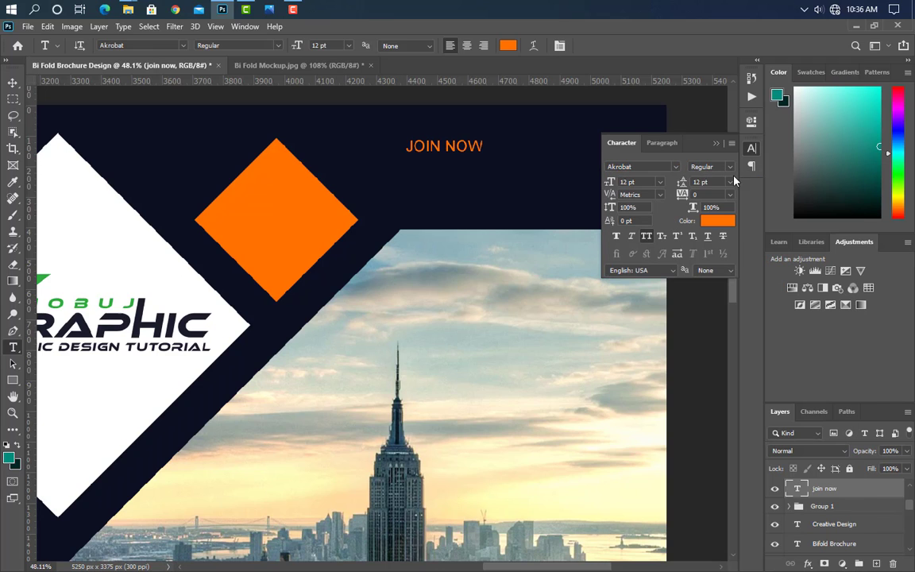
click(710, 166)
click(728, 239)
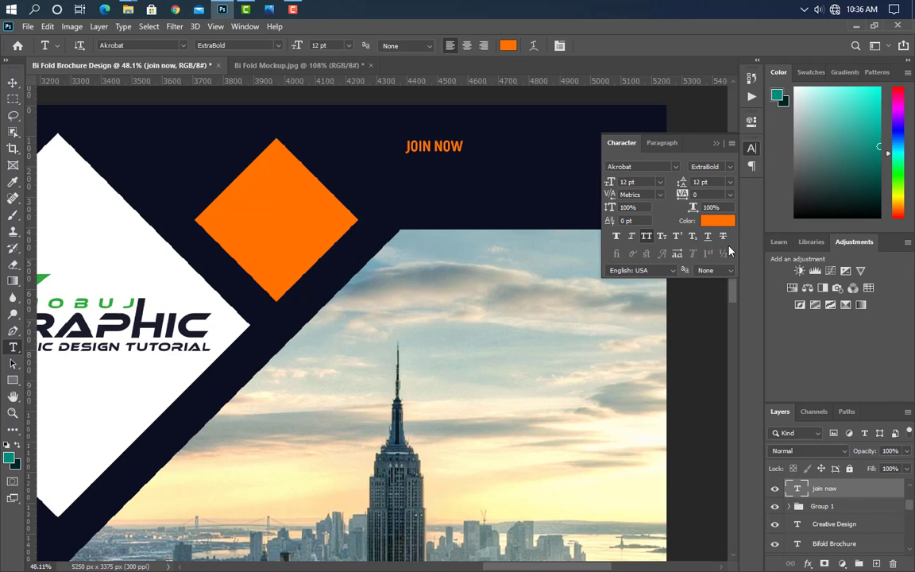
click(717, 144)
key(ctrl+t)
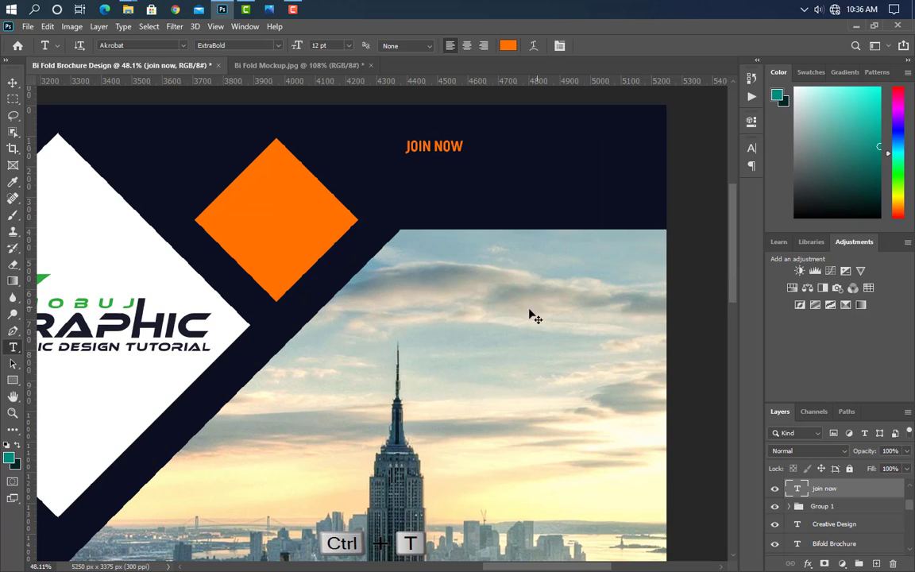
drag(463, 147, 629, 133)
click(628, 46)
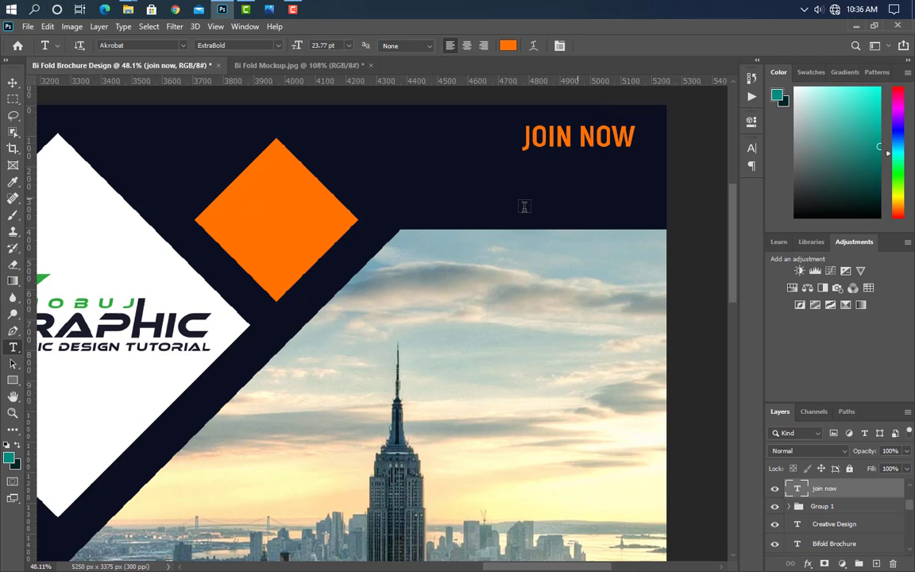
Step: Add the contact phone number below JOIN NOW in white (#ffffff) Bold, enlarged
click(413, 199)
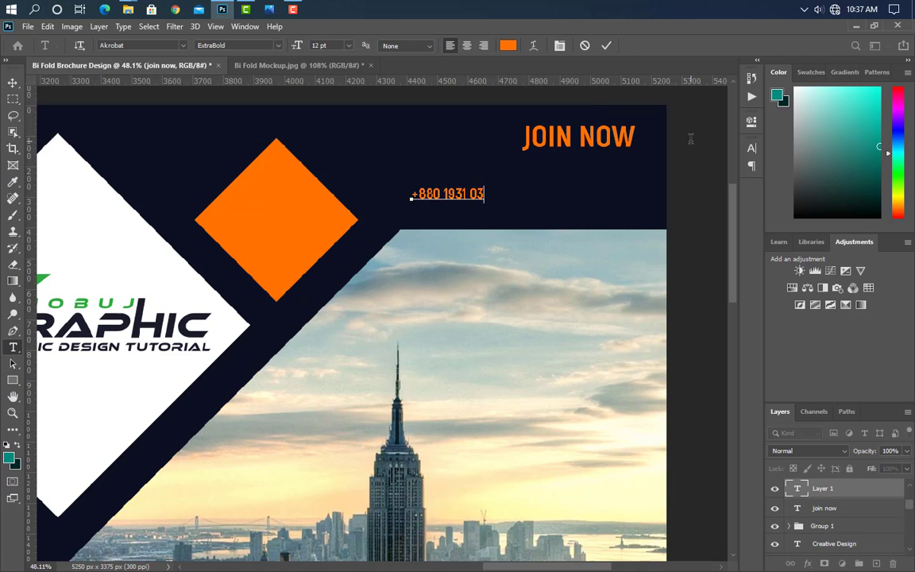
click(605, 46)
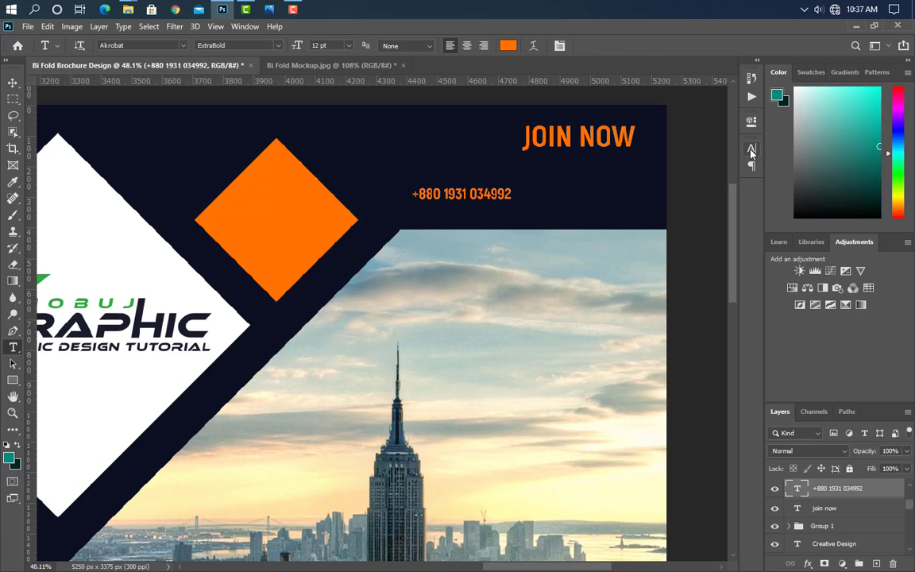
click(752, 148)
click(718, 222)
text(ffffff)
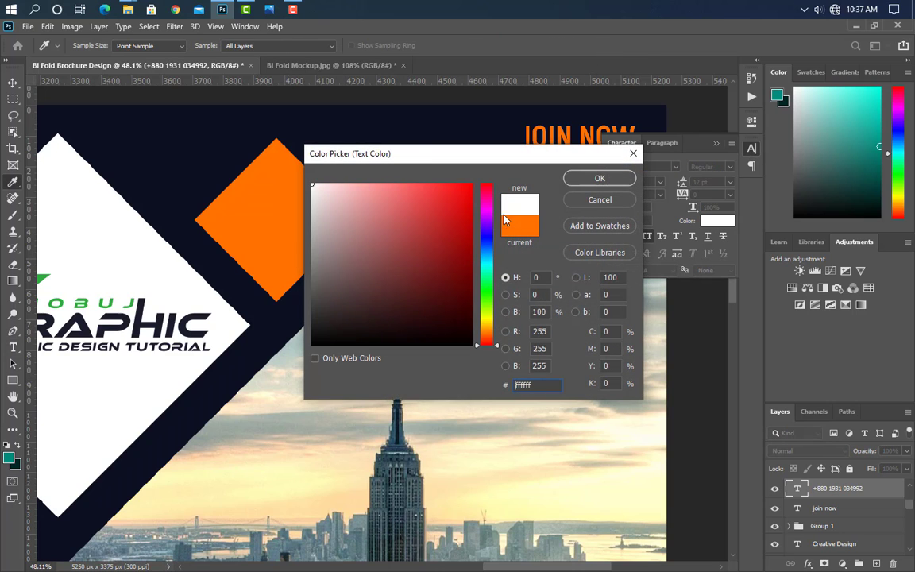
click(598, 179)
click(727, 166)
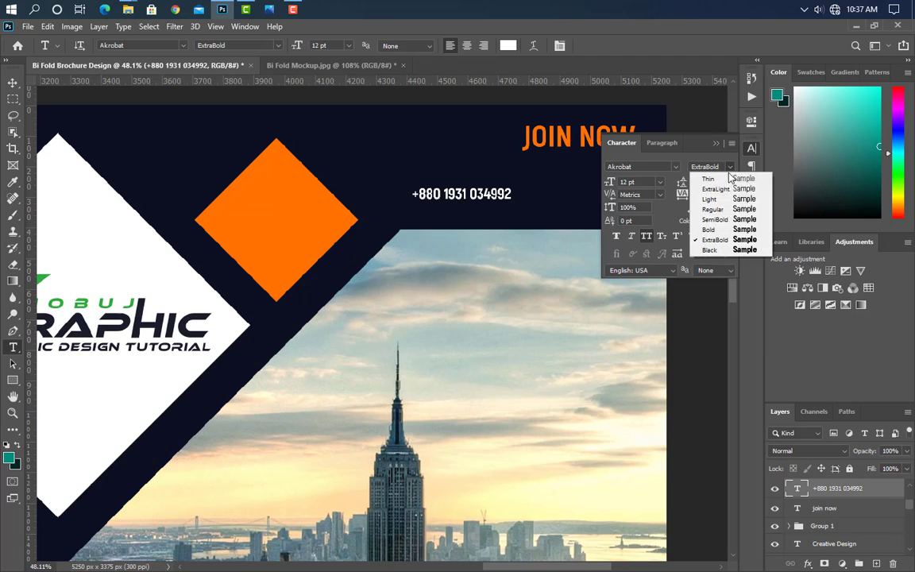
click(712, 230)
click(716, 143)
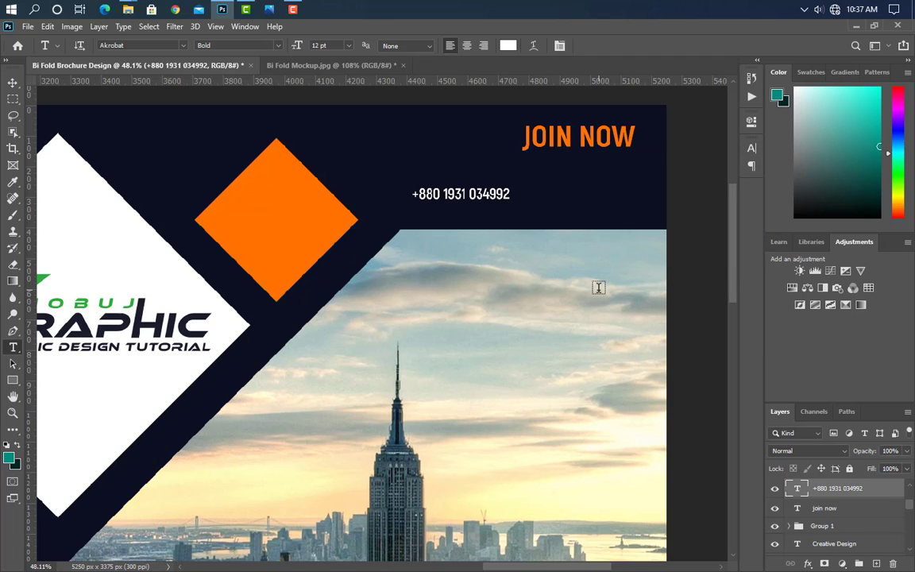
key(ctrl+t)
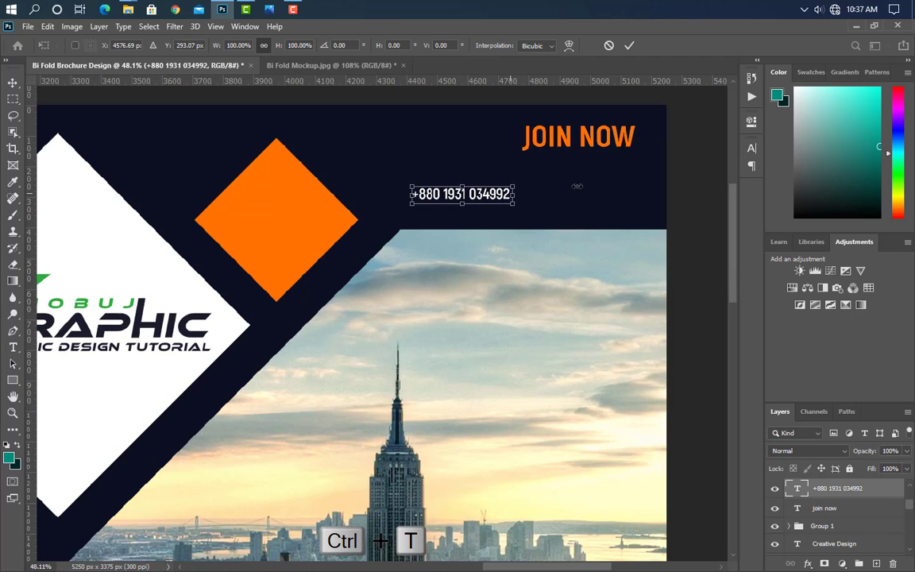
drag(513, 183, 635, 181)
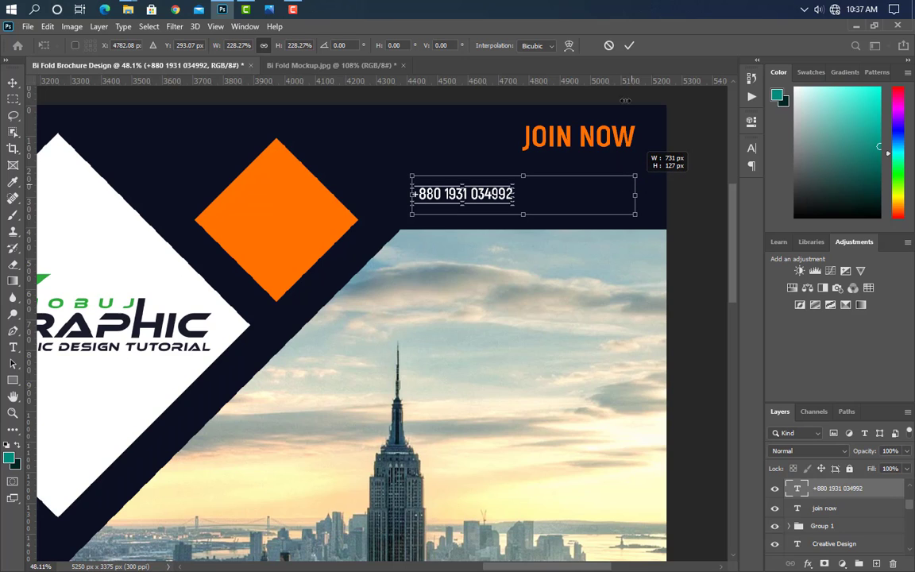
click(627, 46)
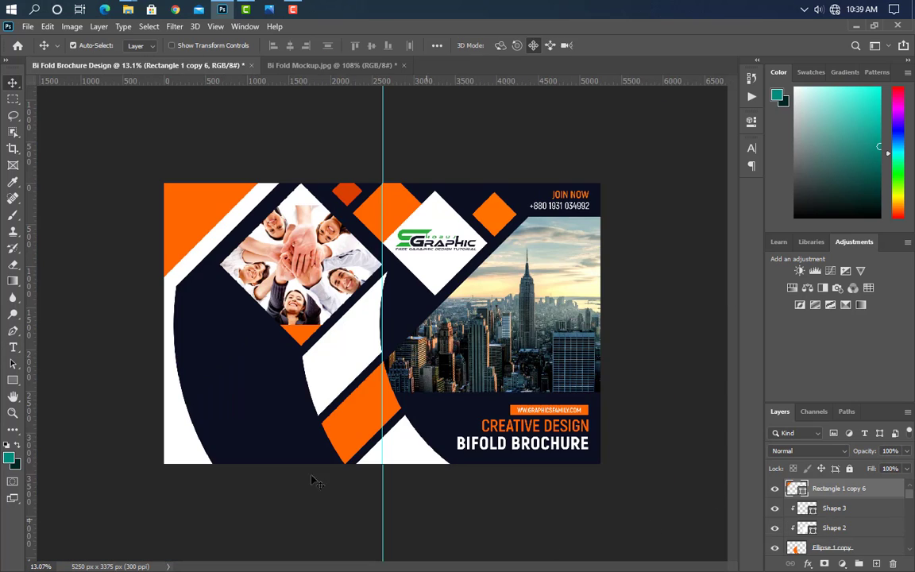
Step: Add an ABOUT text line on the left navy panel and scale it up into a large heading
scroll(117, 464, up, 5)
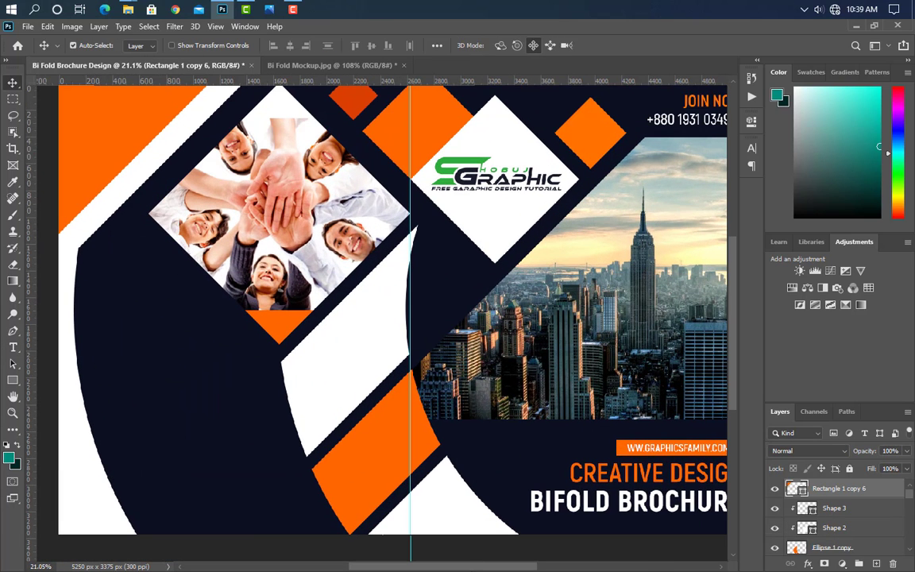
drag(472, 569, 432, 568)
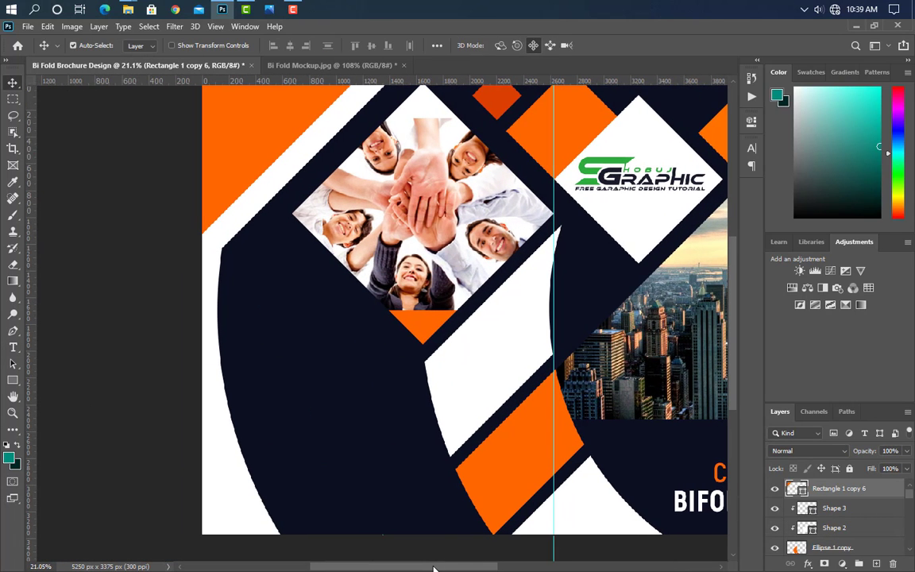
click(13, 347)
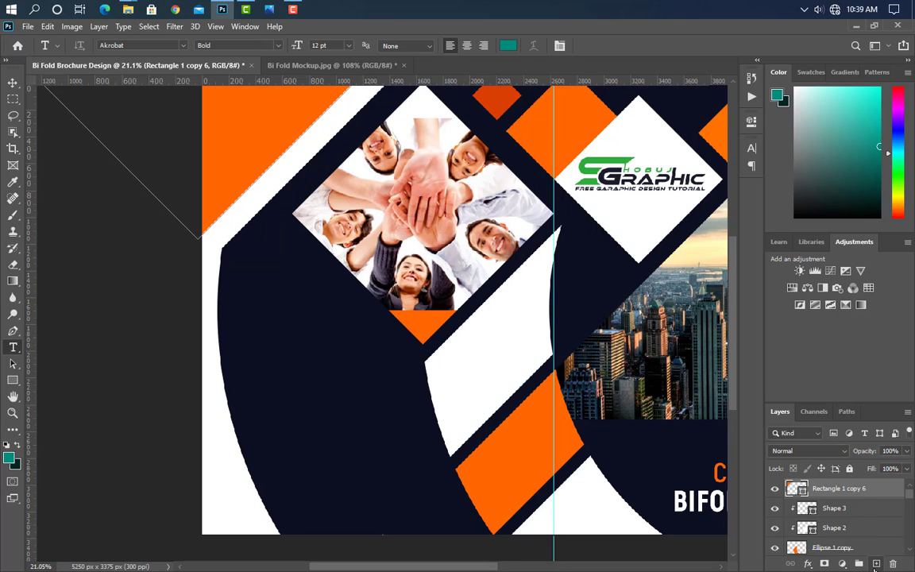
click(876, 563)
click(249, 308)
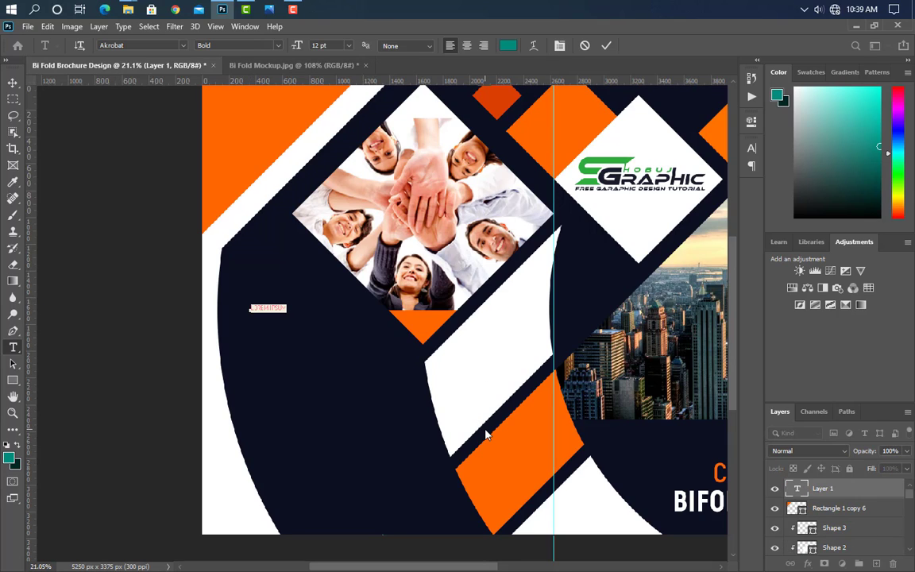
key(BackSpace)
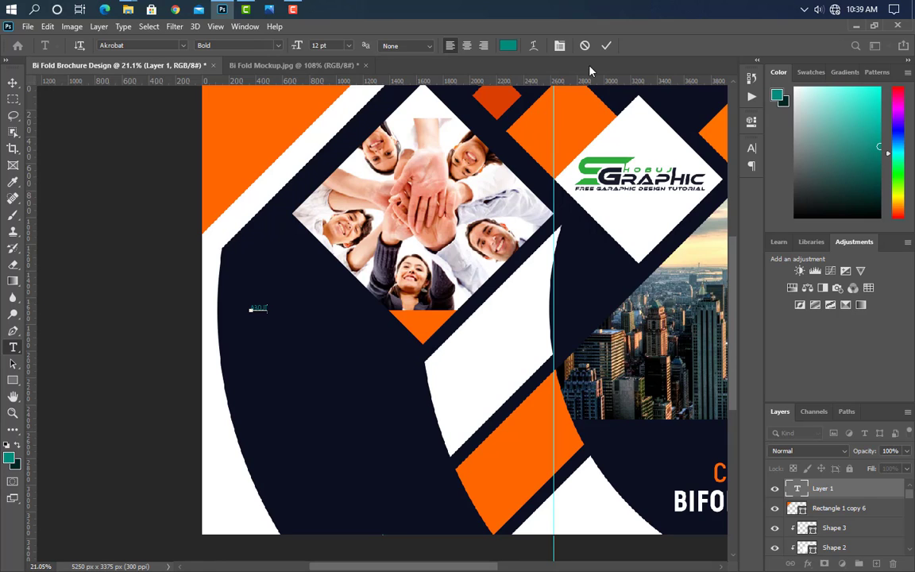
click(606, 45)
key(ctrl+t)
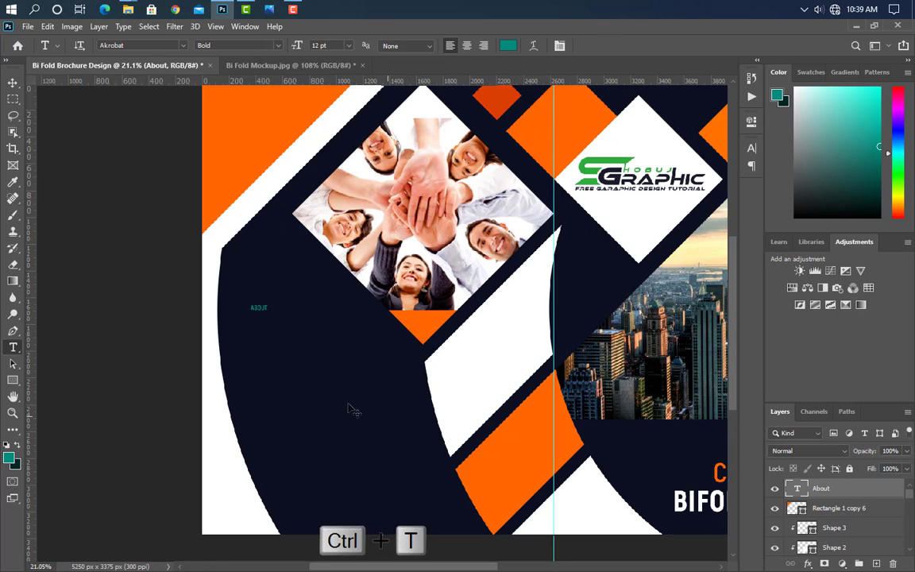
drag(274, 313, 305, 300)
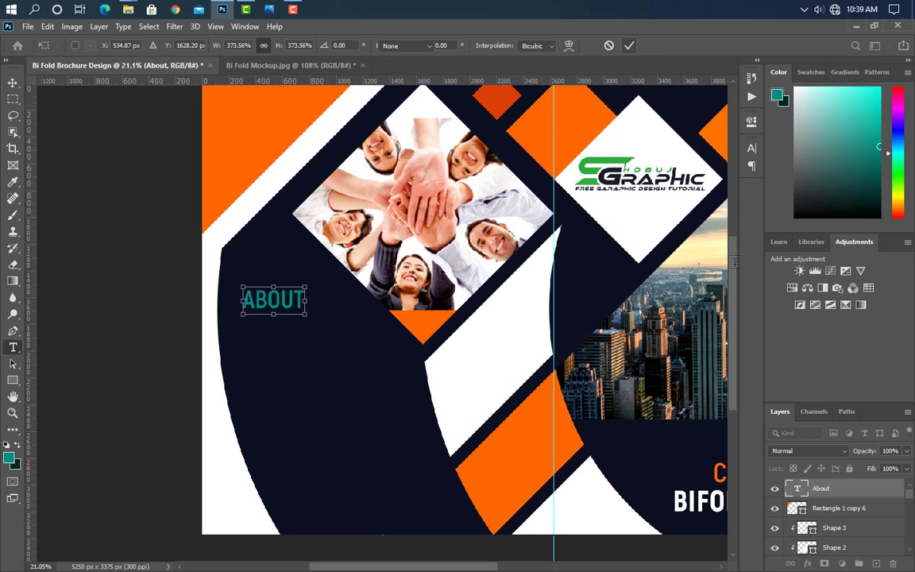
click(630, 45)
Step: Set the ABOUT heading's text colour to white in the Character panel
click(752, 147)
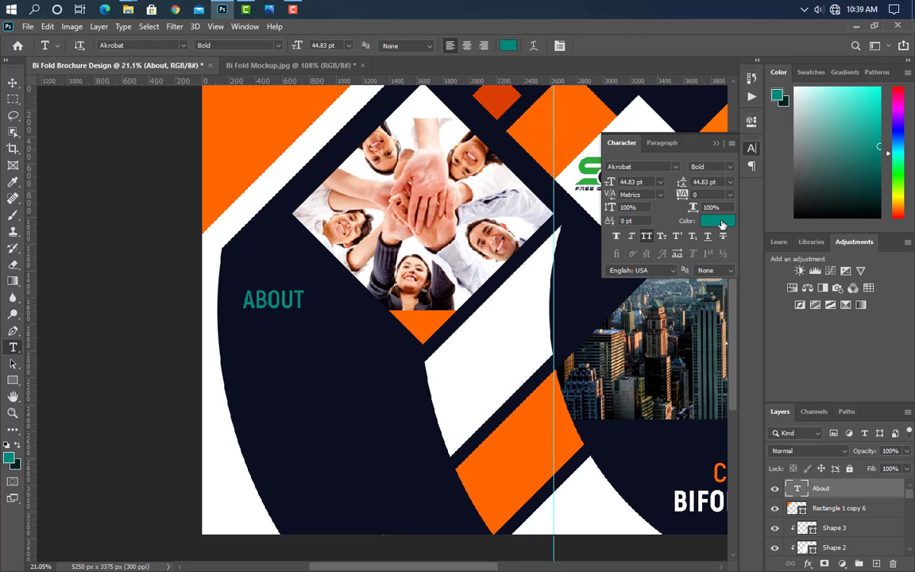
click(719, 220)
click(464, 413)
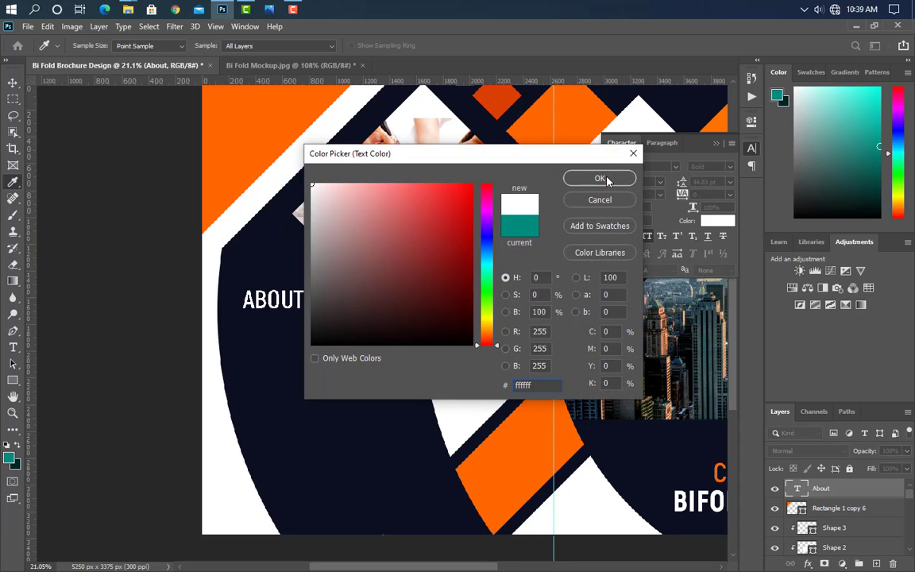
click(600, 179)
click(717, 144)
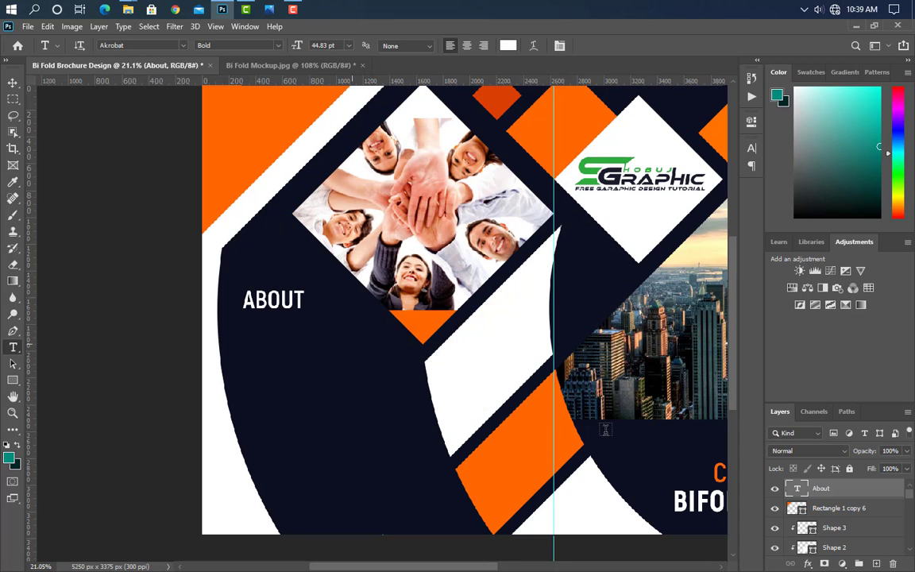
Step: Add an OUR COMPANY line below ABOUT and enlarge it to about 300%
click(244, 327)
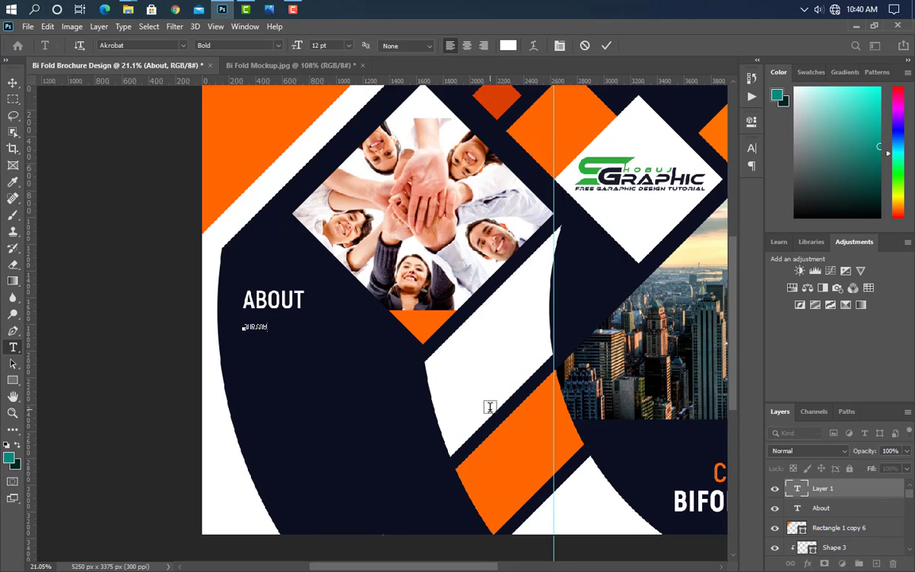
click(606, 46)
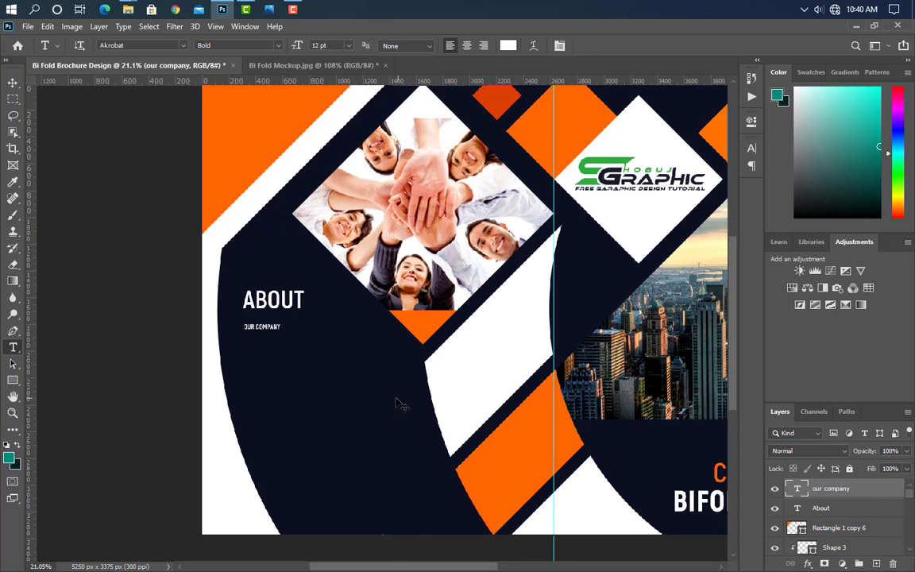
key(ctrl+t)
drag(282, 327, 360, 325)
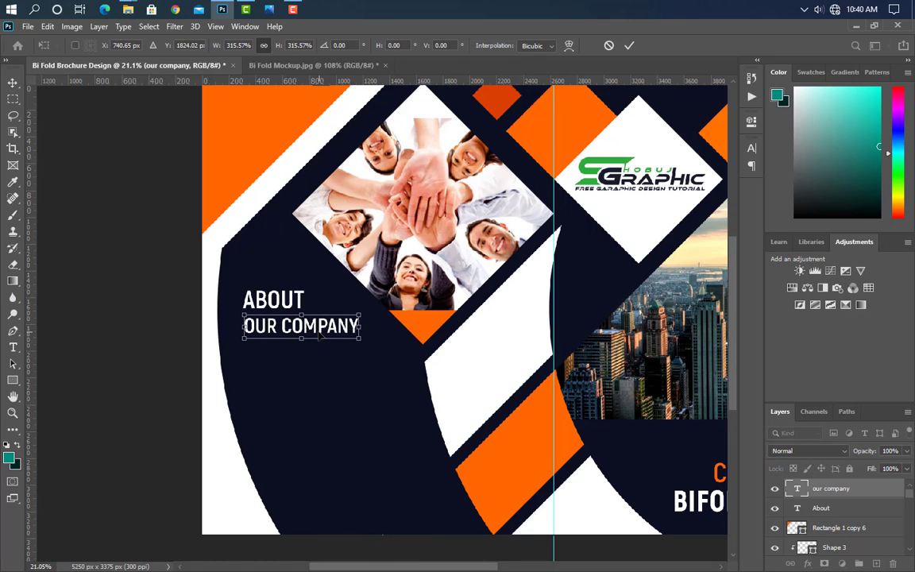
click(630, 47)
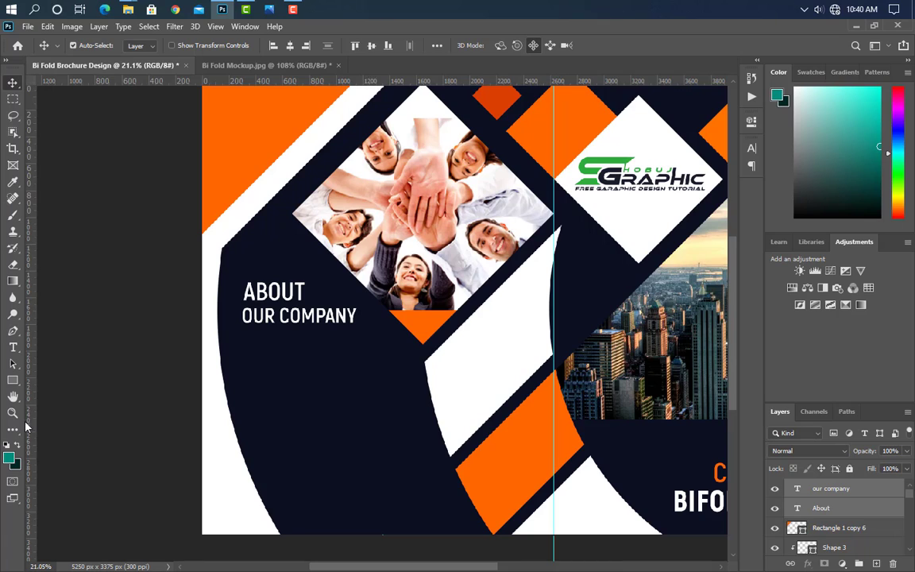
Step: Draw a thin rectangle under OUR COMPANY and fill it with orange sampled from the page
key(u)
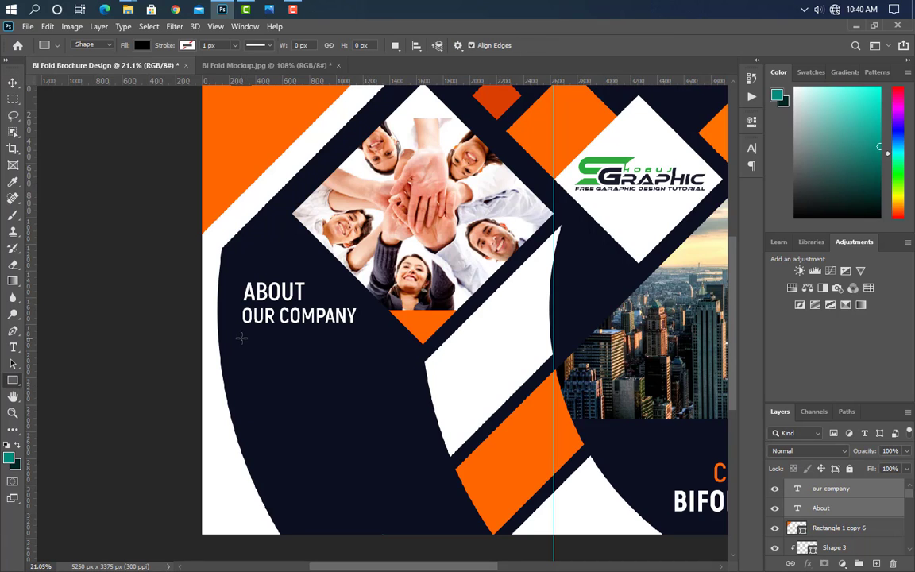
drag(239, 335, 356, 337)
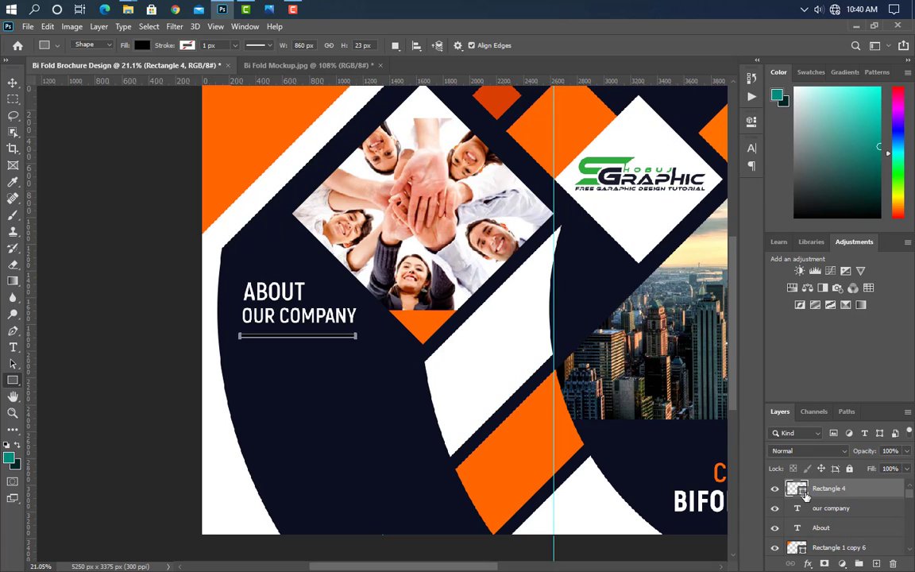
double_click(805, 494)
click(587, 109)
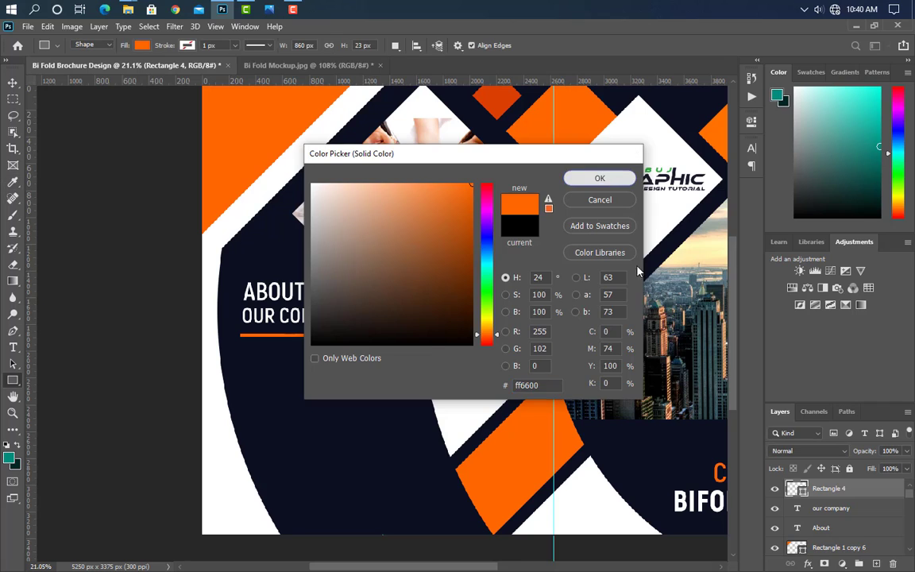
key(Return)
key(v)
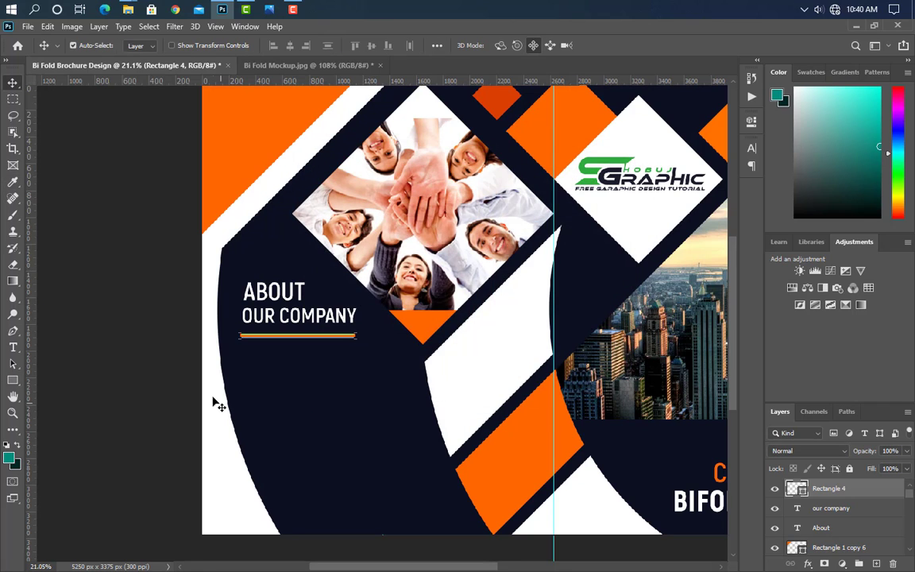
click(13, 347)
Step: Draw a paragraph text box below the orange line and set it to 18 pt with 18 pt leading
drag(239, 354, 434, 459)
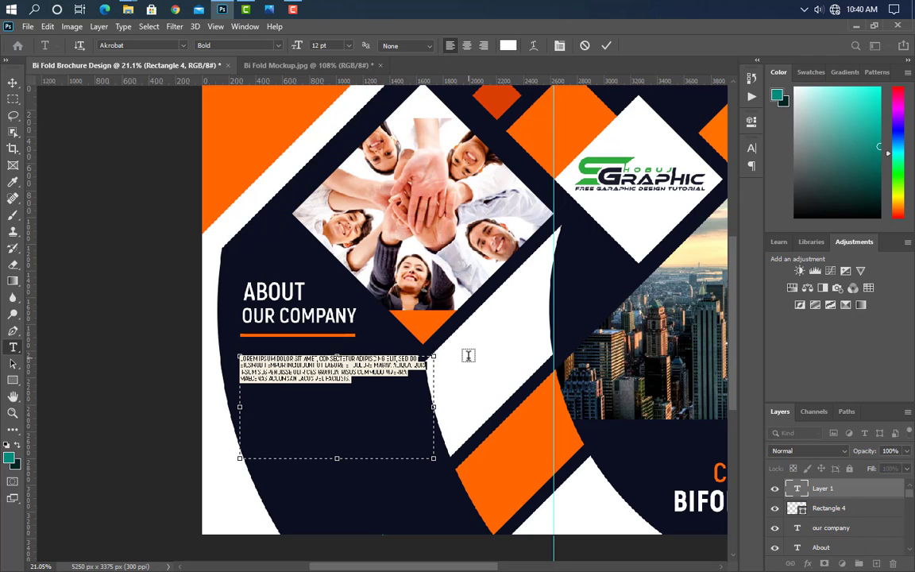
click(753, 151)
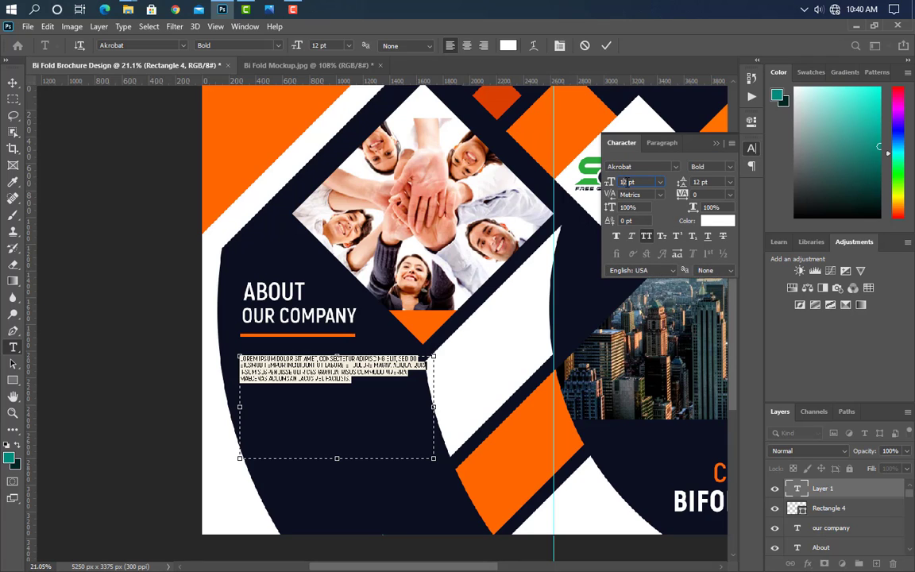
key(Up)
key(Up)
key(Up)
key(Up)
key(Up)
key(Up)
key(Up)
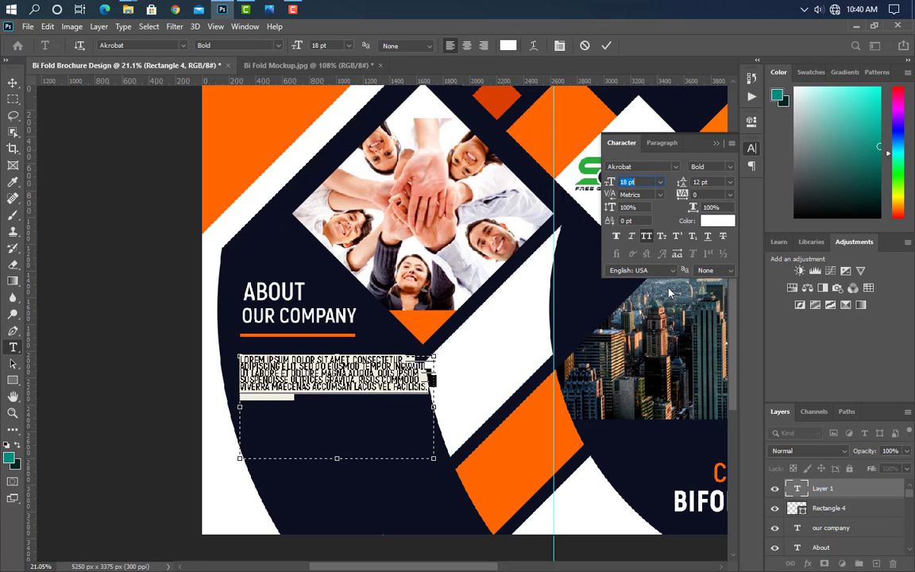
key(Down)
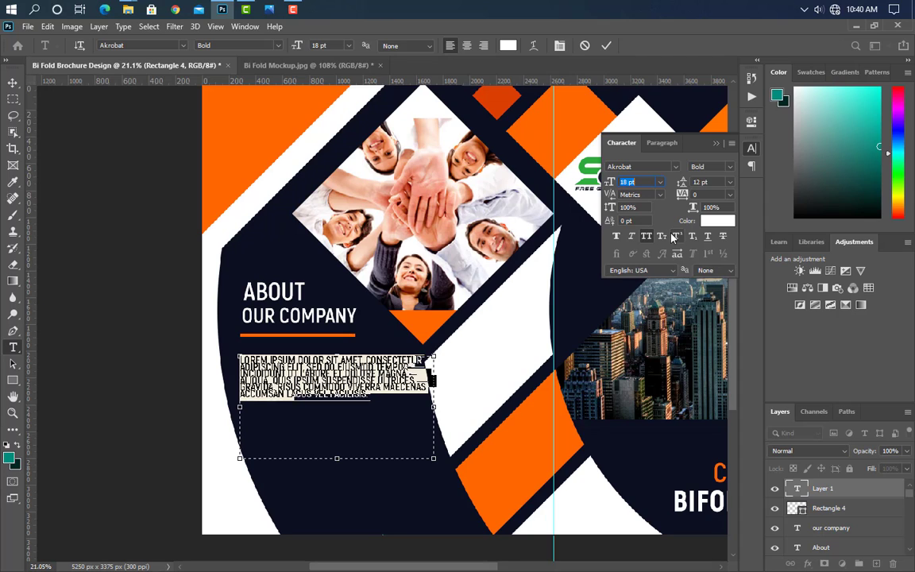
click(683, 184)
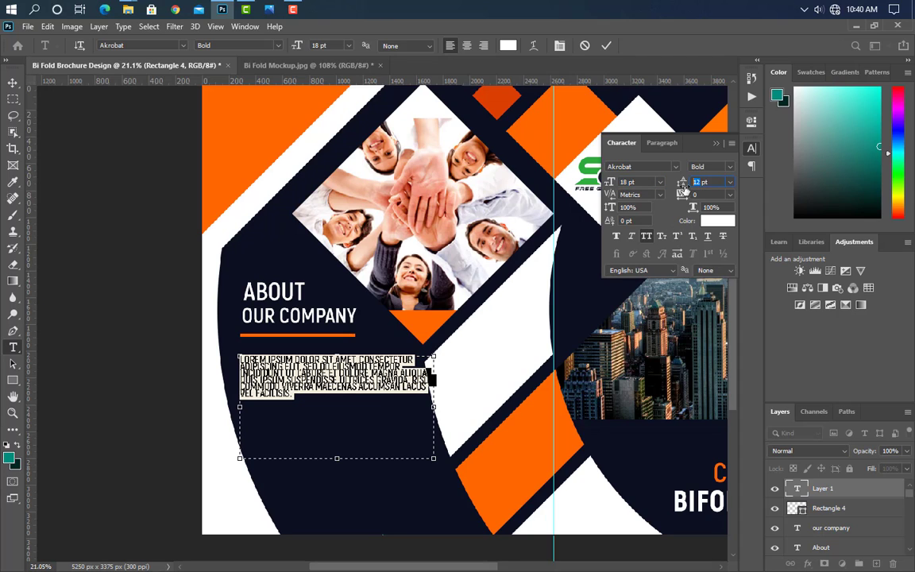
text(18)
key(Return)
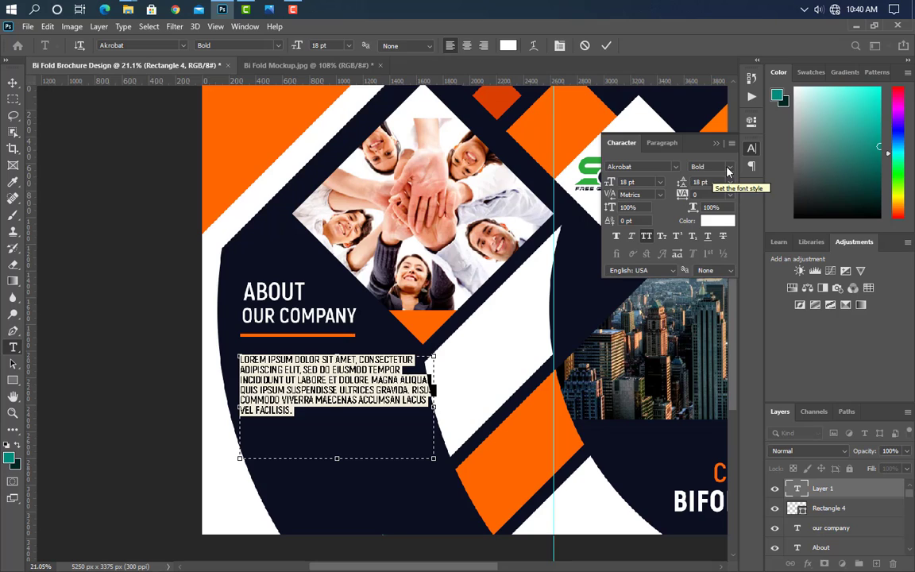
Step: Turn off all caps, use Bold weight, raise leading to 19 pt, and widen the paragraph box
key(ctrl+shift+k)
click(712, 166)
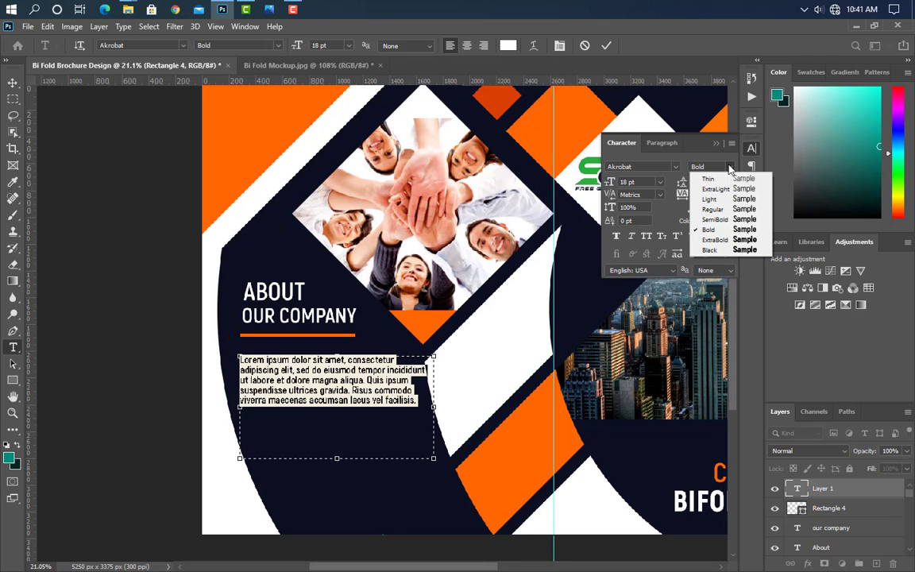
click(723, 220)
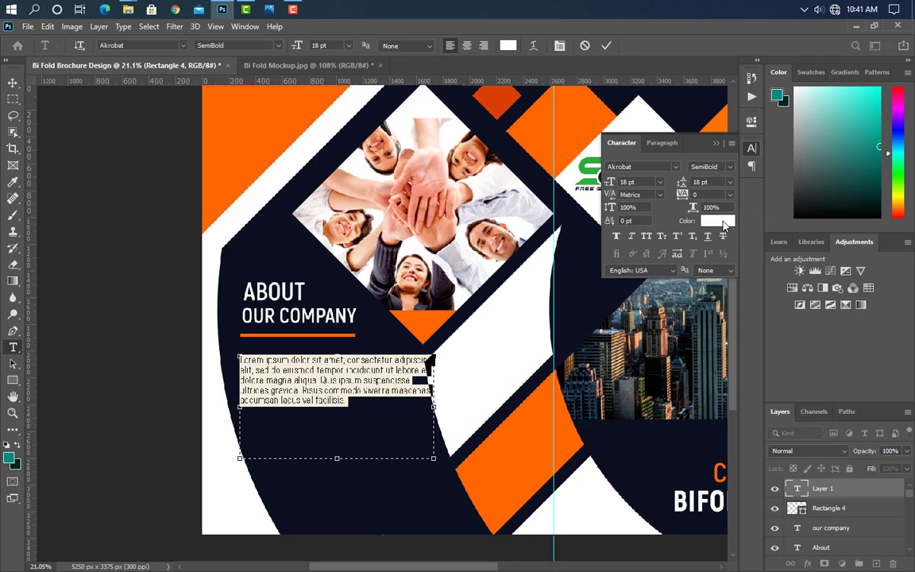
click(731, 168)
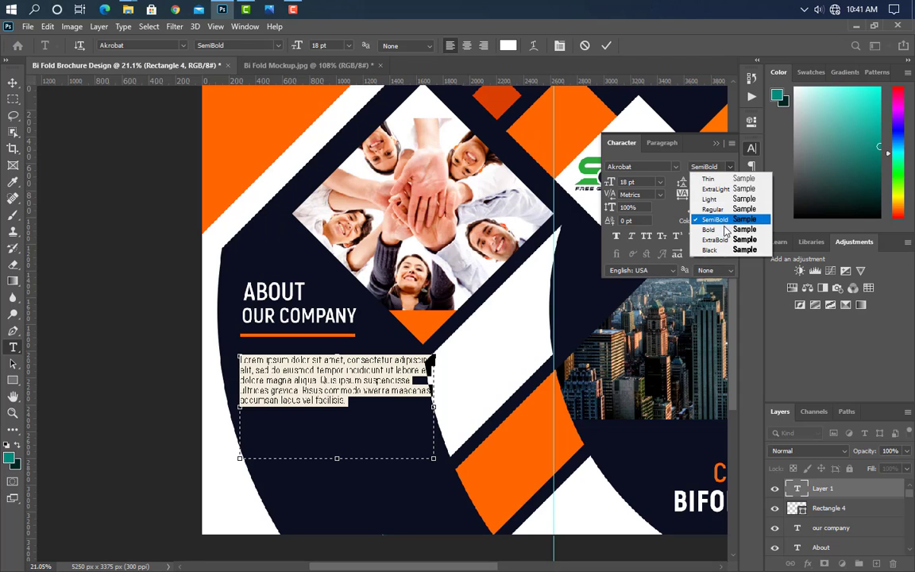
click(724, 230)
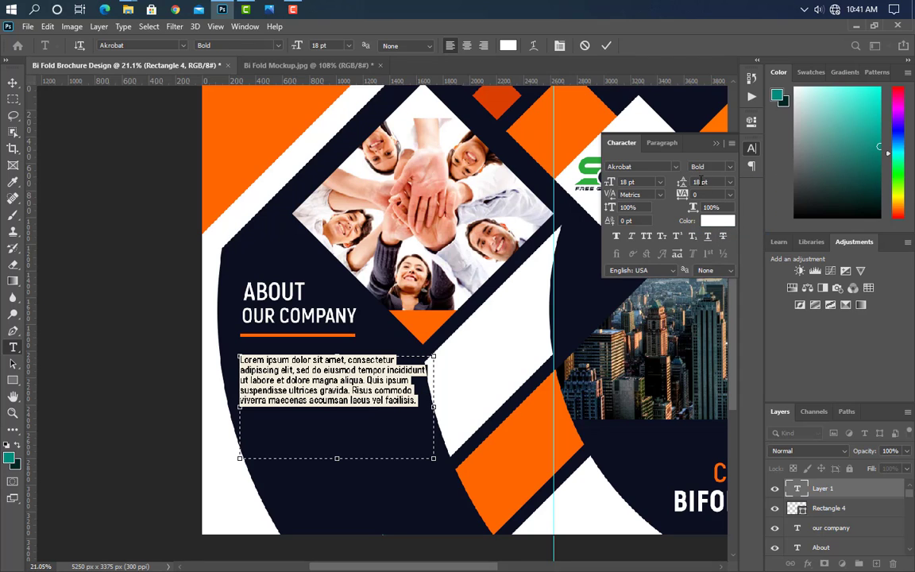
key(Up)
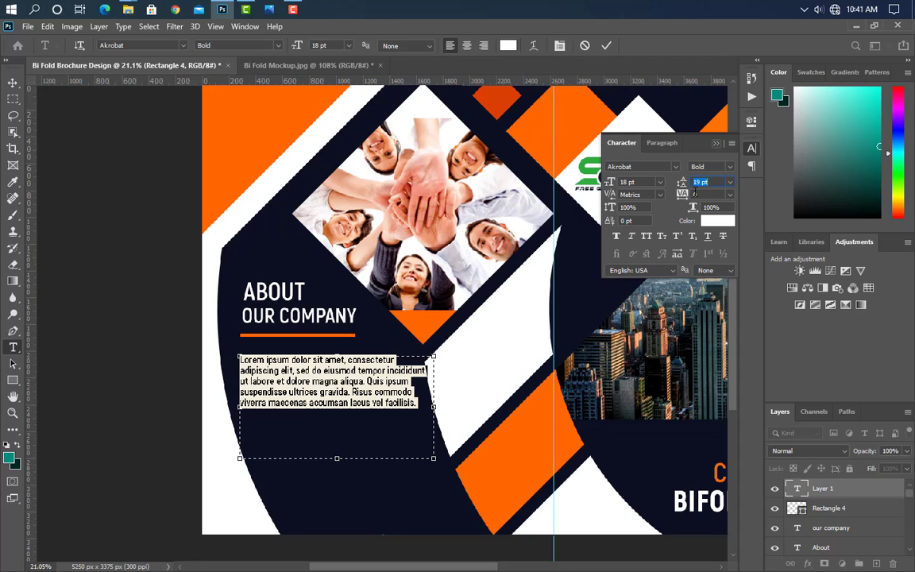
drag(434, 373, 449, 374)
click(424, 368)
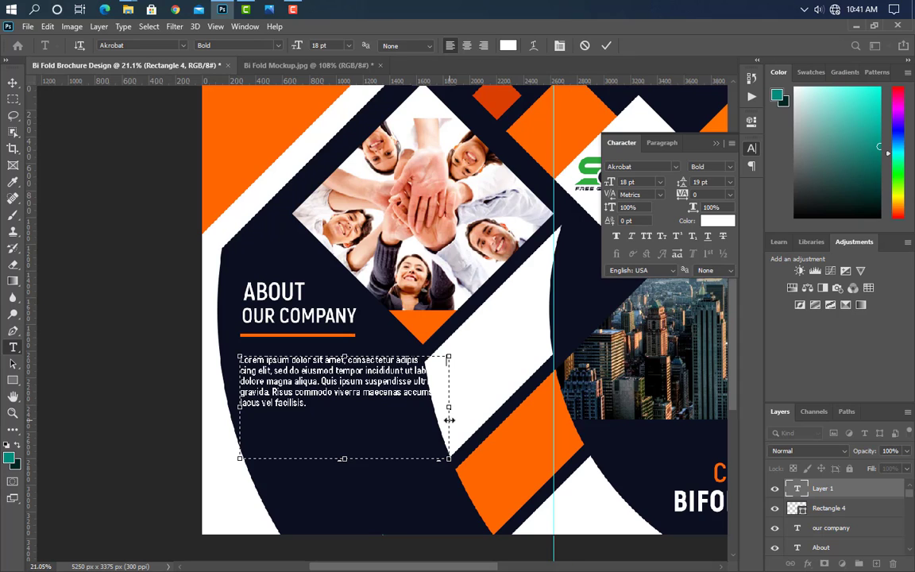
click(418, 371)
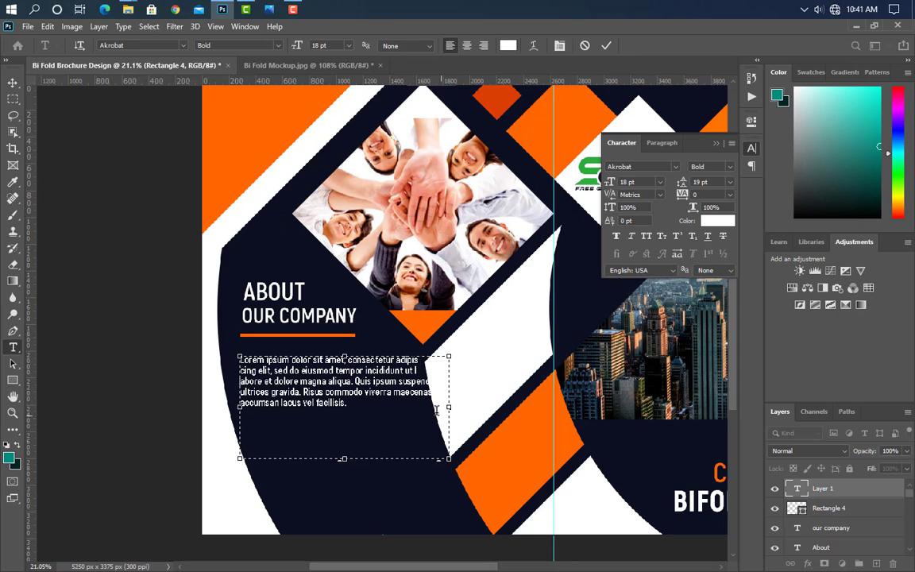
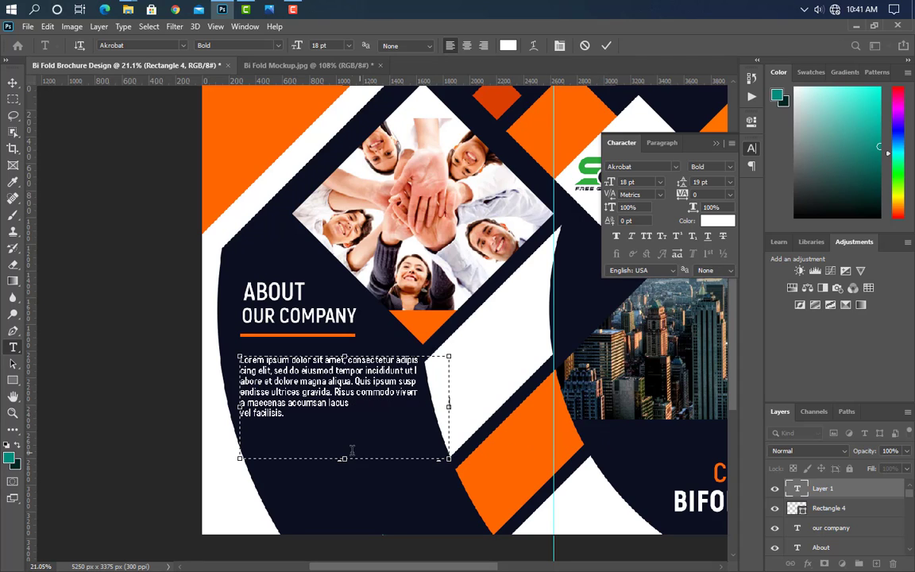
Step: Shorten the About paragraph box so it ends at 'a maecenas accumsan lacus', then commit it
drag(344, 458, 344, 411)
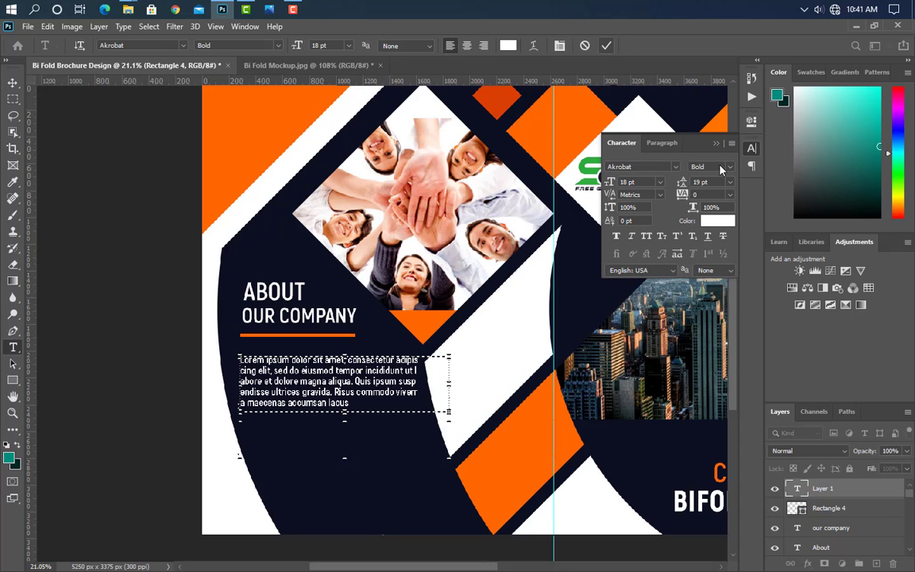
key(ctrl+Return)
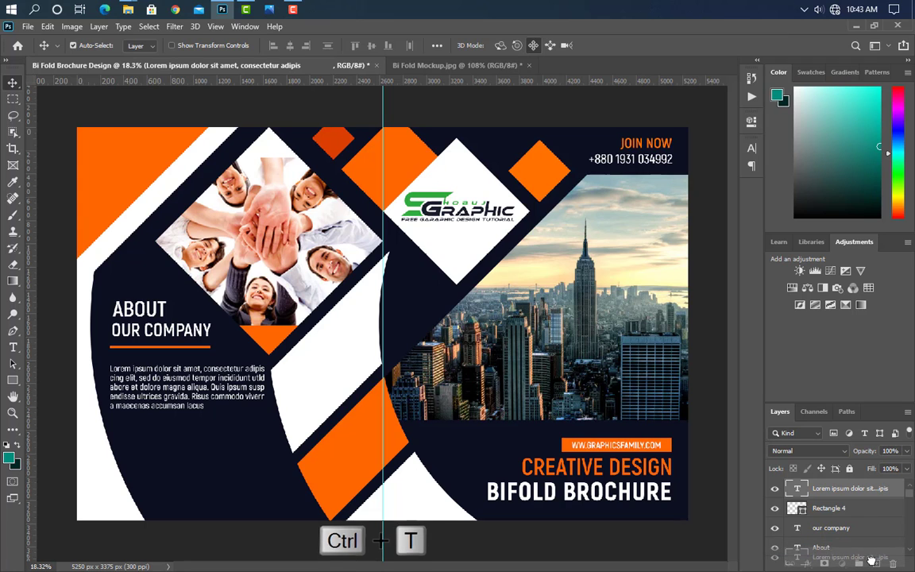
Step: Duplicate the About paragraph and move the copy below the original
key(ctrl+j)
key(ctrl+t)
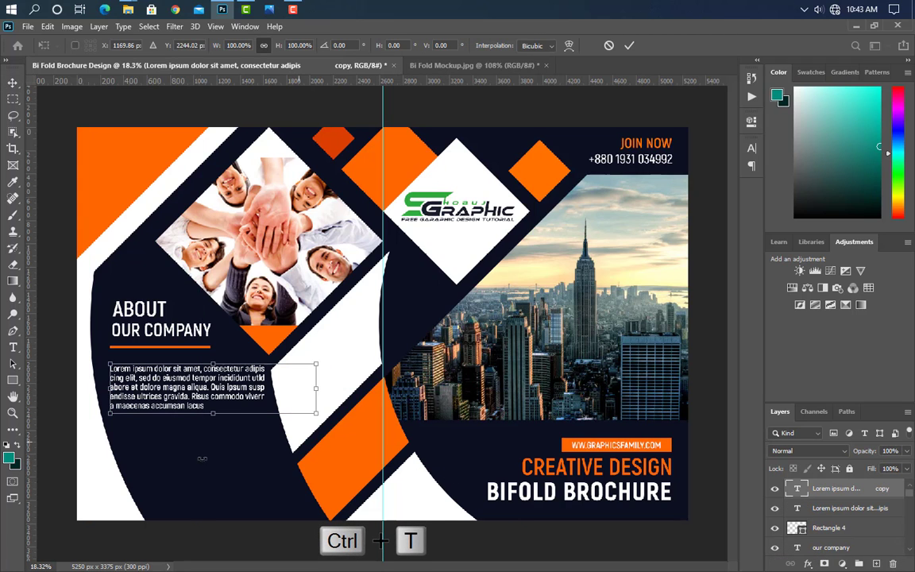
scroll(99, 532, up, 2)
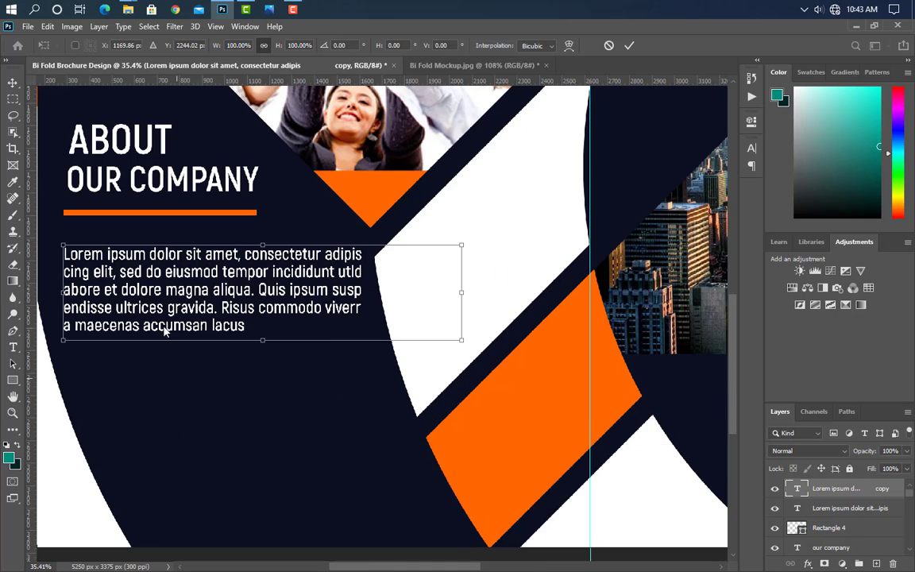
drag(177, 311, 214, 398)
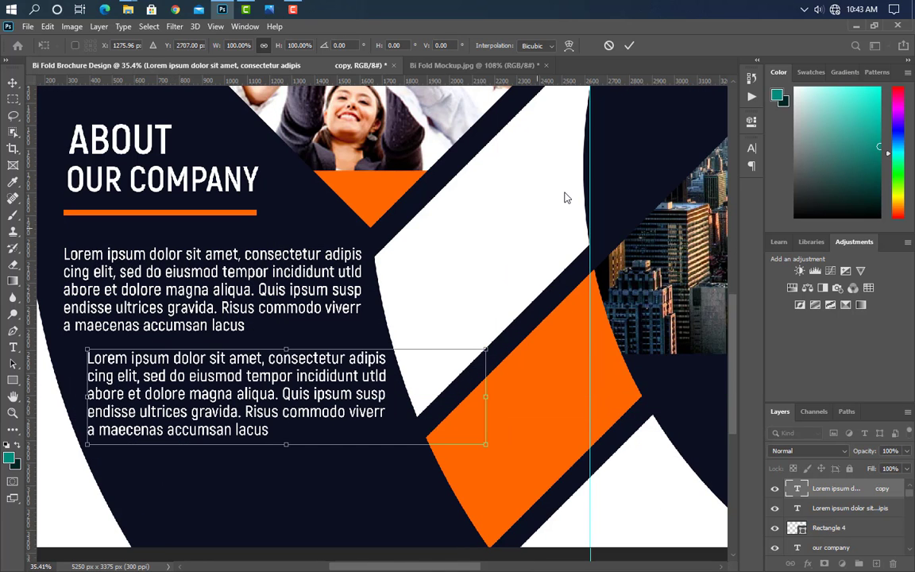
click(629, 45)
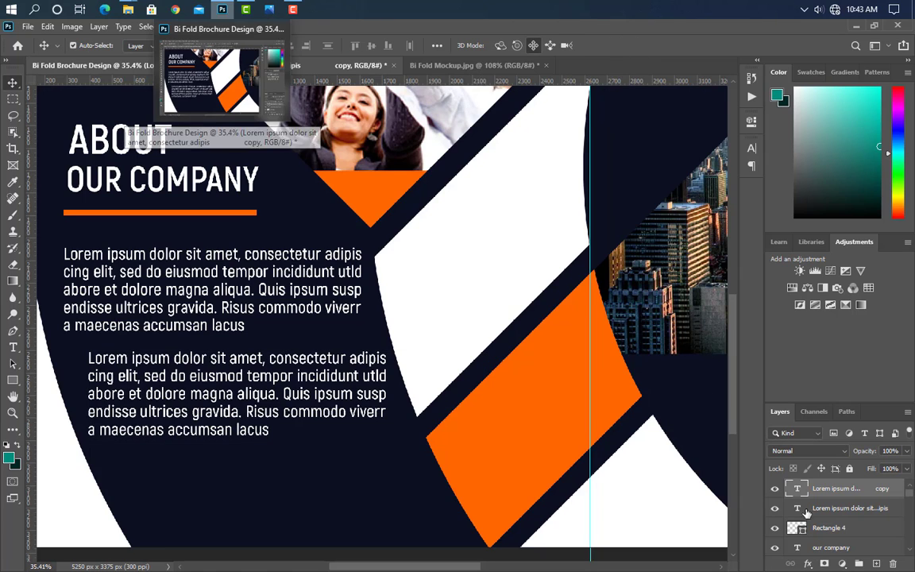
Step: Make a second paragraph copy and place it lower and further right along the curved panel
drag(882, 491, 859, 563)
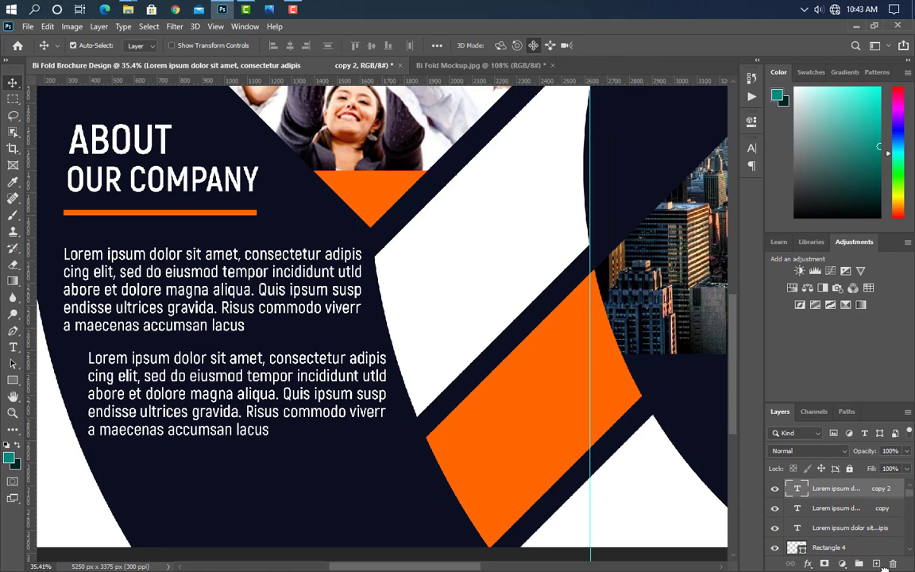
key(ctrl+t)
drag(238, 411, 274, 499)
drag(343, 379, 348, 379)
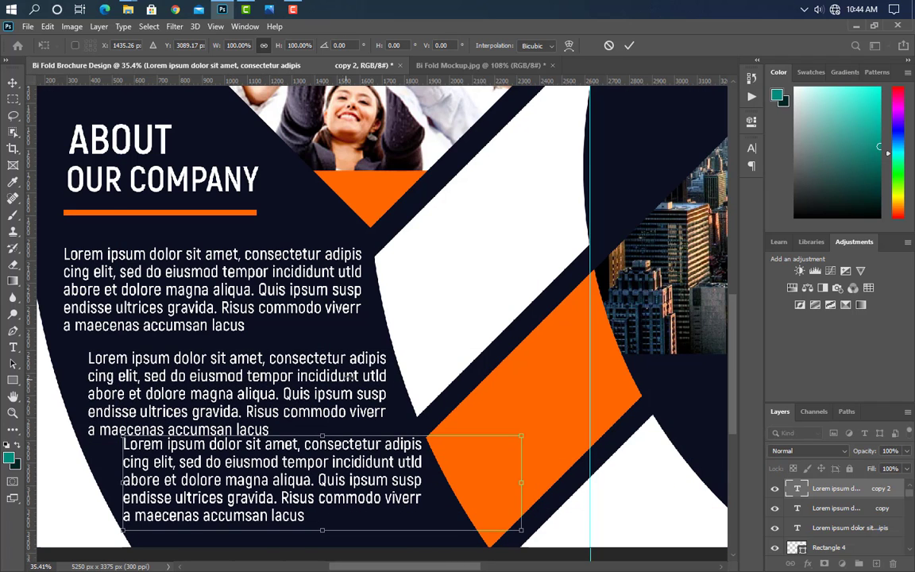
click(629, 46)
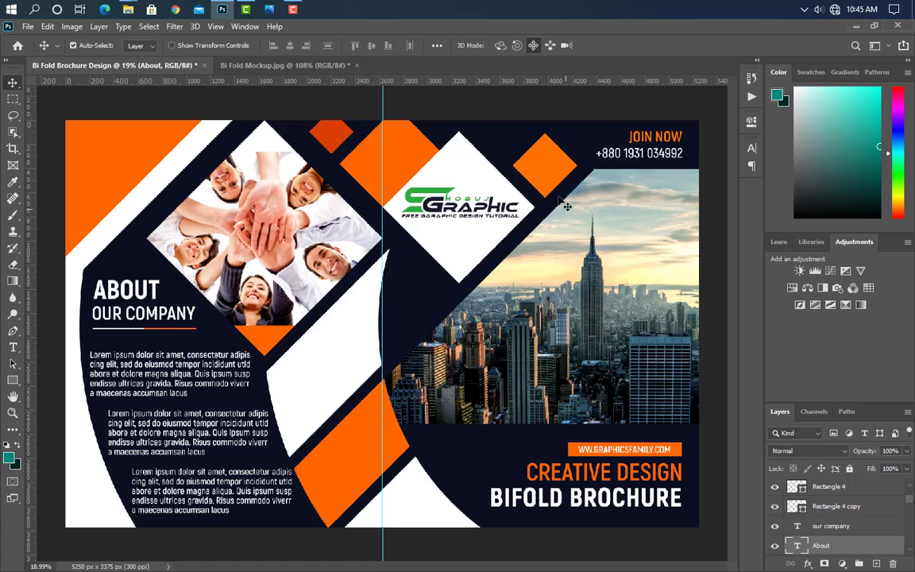
click(565, 205)
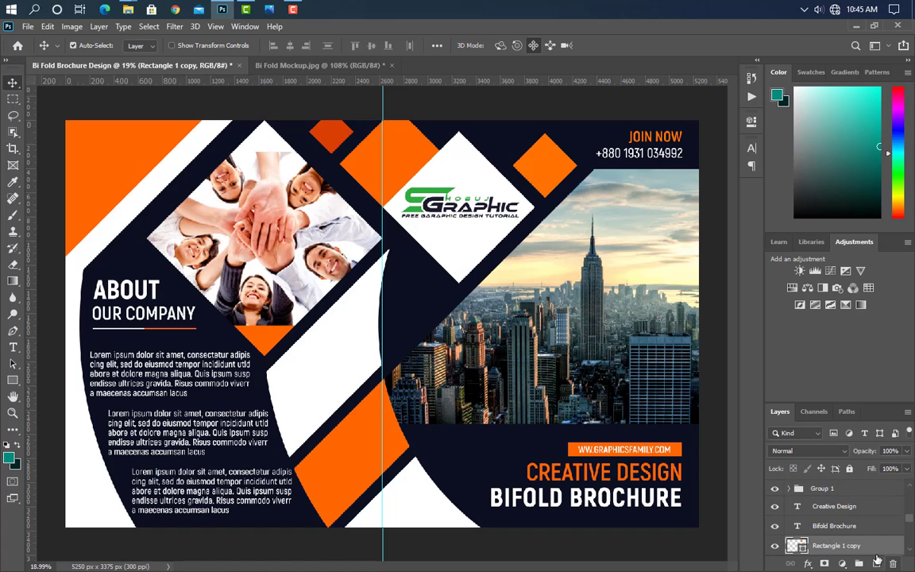
Step: Duplicate the orange diamond, shrink it and move it near the fold beside the city photo
drag(873, 547, 876, 563)
key(ctrl+t)
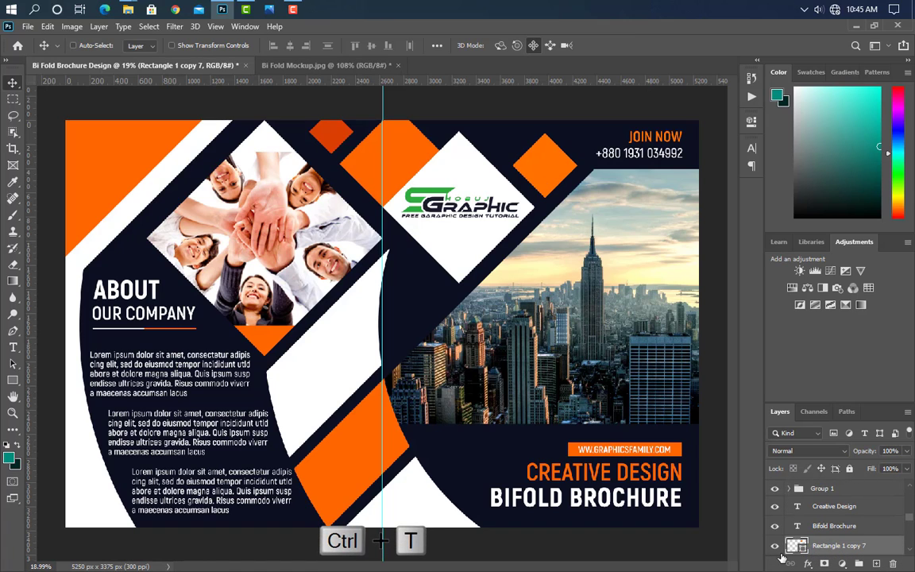
drag(545, 138, 423, 303)
drag(391, 268, 395, 271)
click(628, 47)
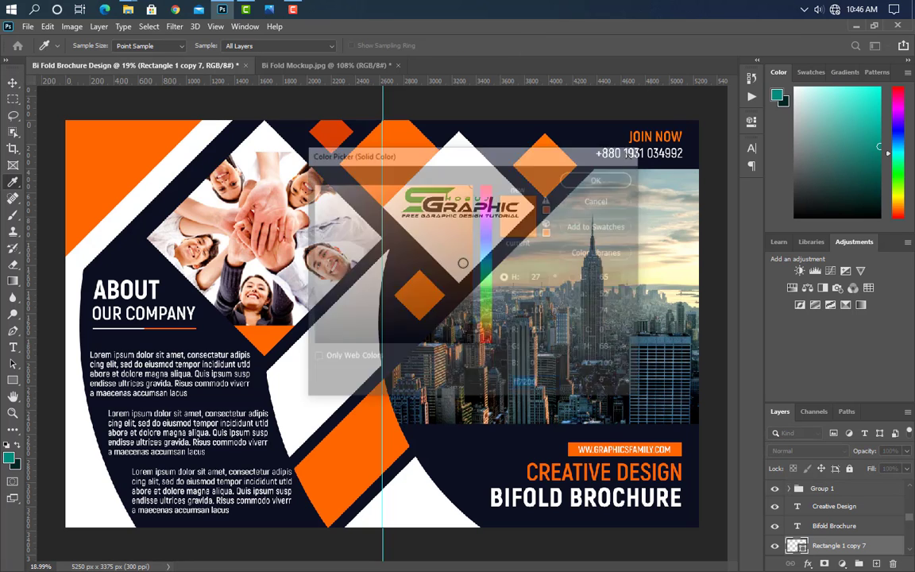
Step: Recolour the small diamond copy white
click(293, 406)
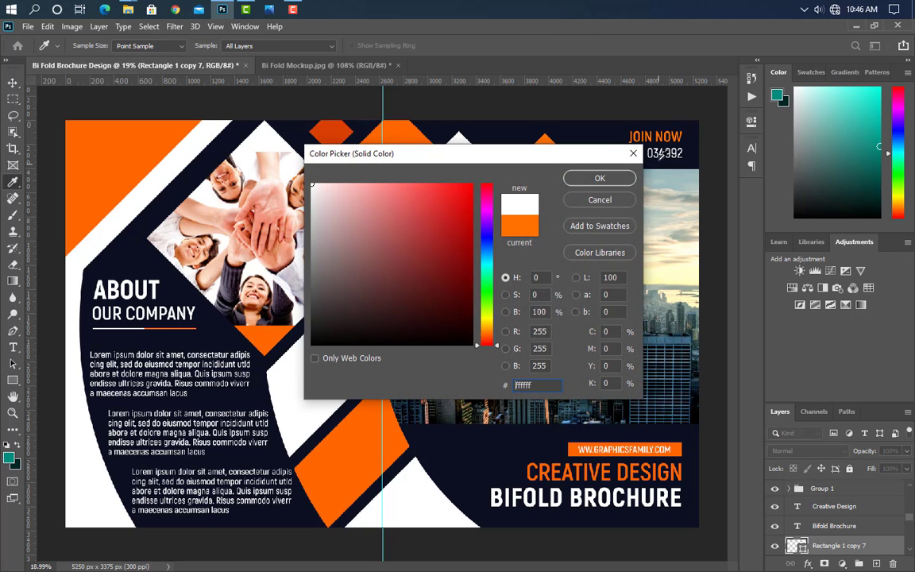
click(599, 178)
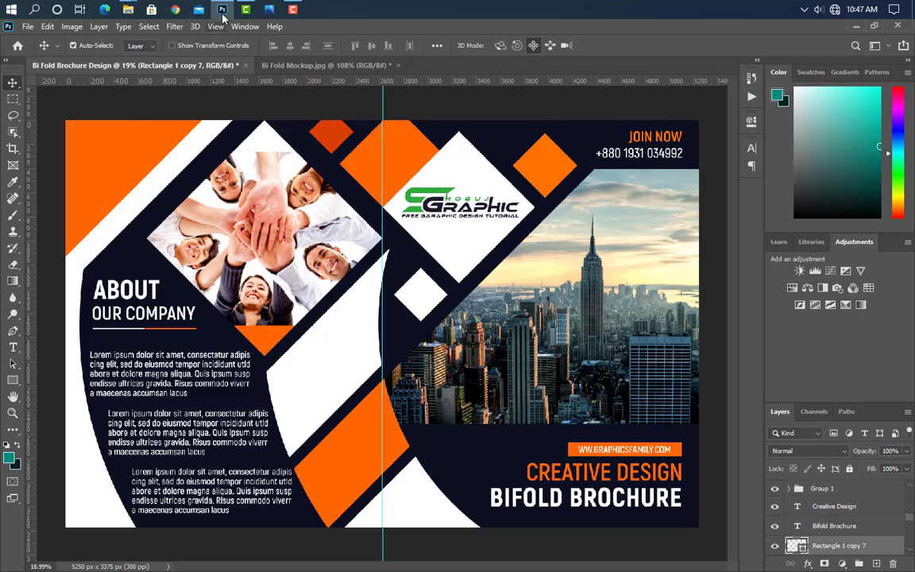
click(223, 9)
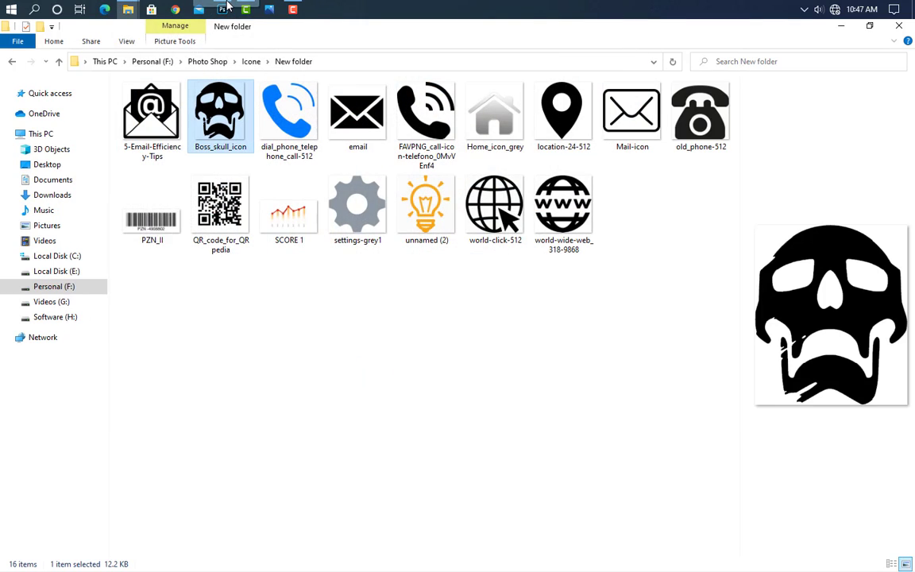
click(223, 9)
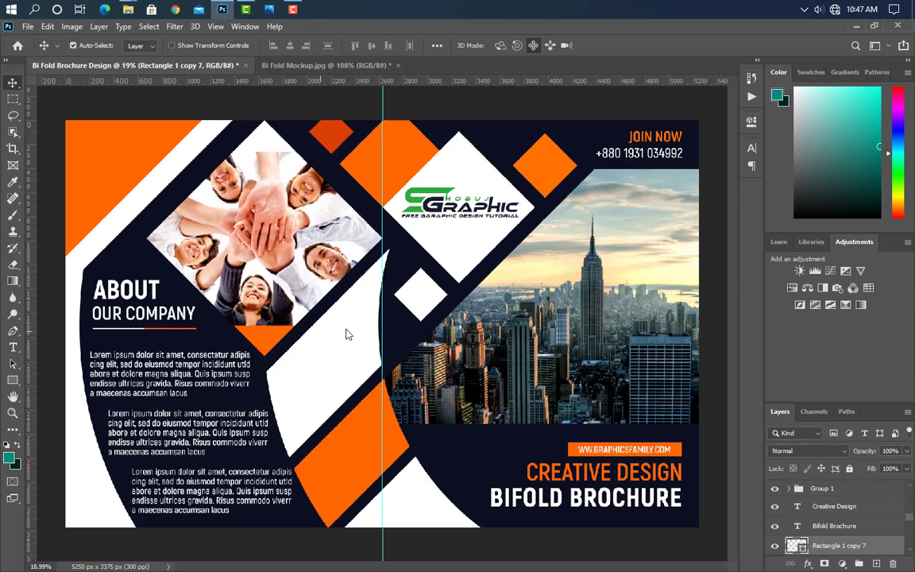
Step: Place Boss_skull_icon on the white stripe at about 15% size and move its layer to the top
drag(346, 332, 347, 327)
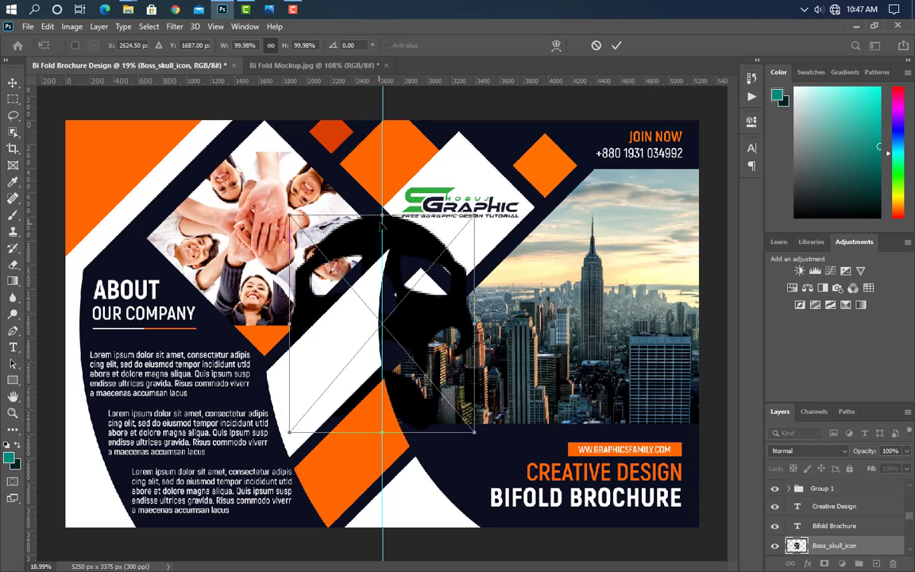
drag(383, 214, 332, 353)
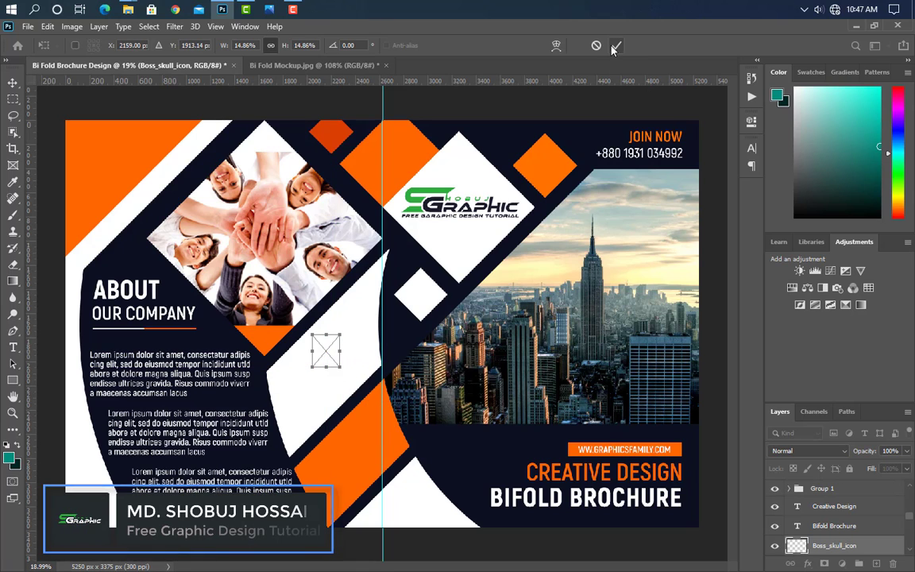
key(Return)
drag(858, 431, 855, 479)
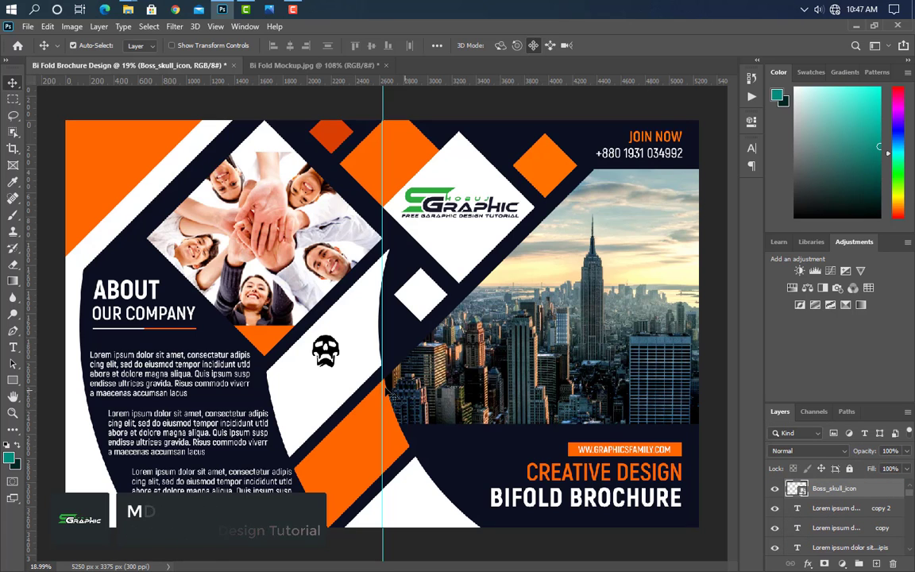
Step: Duplicate the About paragraph and move the copy onto the white stripe under the skull
scroll(304, 382, up, 2)
scroll(304, 382, up, 3)
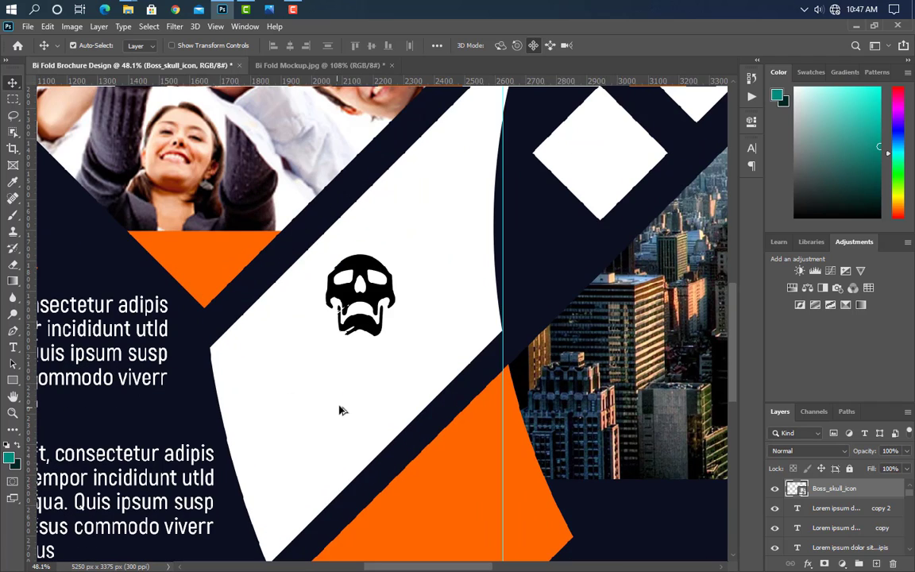
click(139, 313)
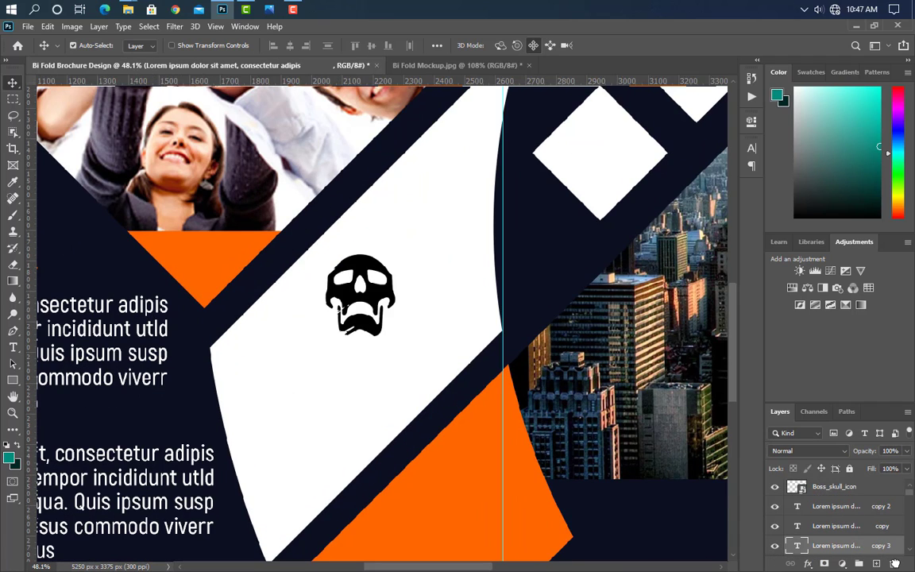
key(ctrl+j)
key(ctrl+t)
drag(122, 342, 476, 354)
click(629, 45)
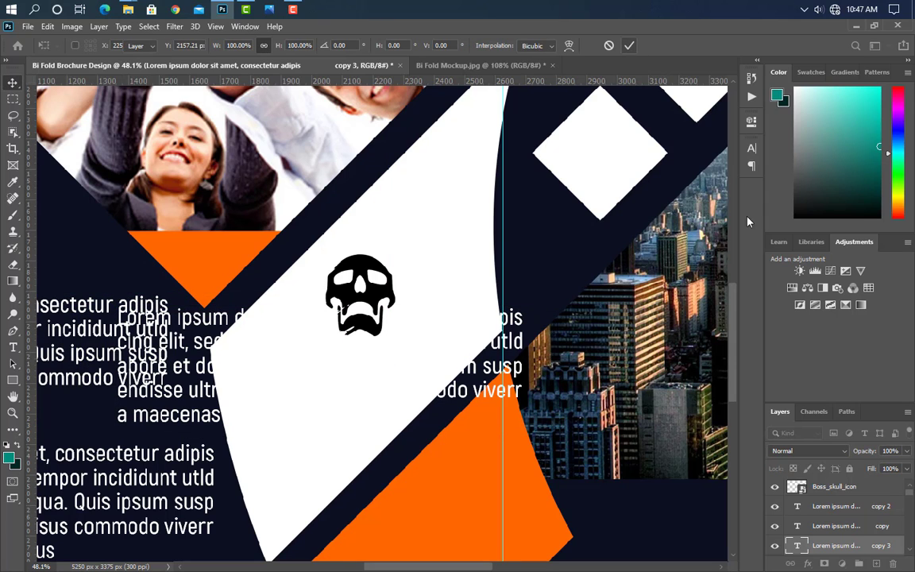
Step: Set the copied paragraph's text colour to black (000000)
click(752, 148)
click(718, 222)
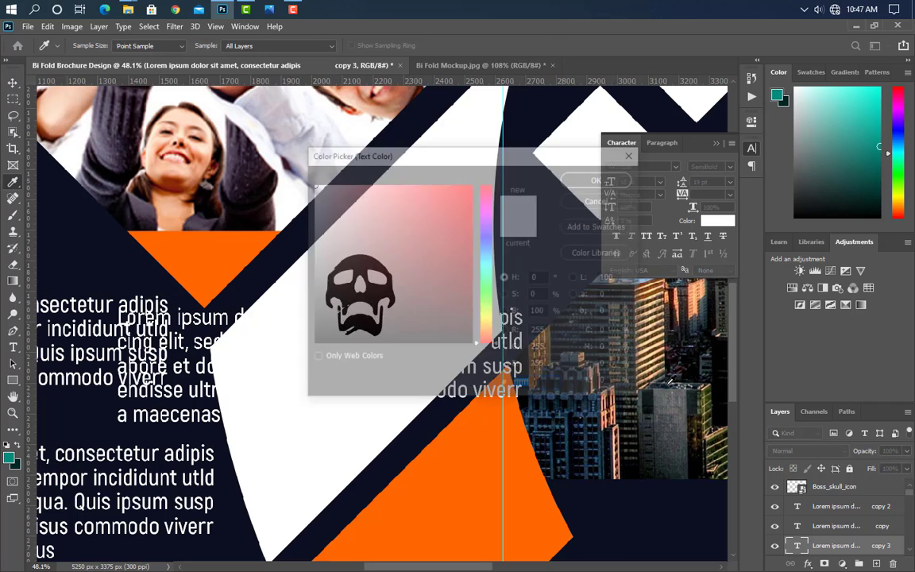
text(000000)
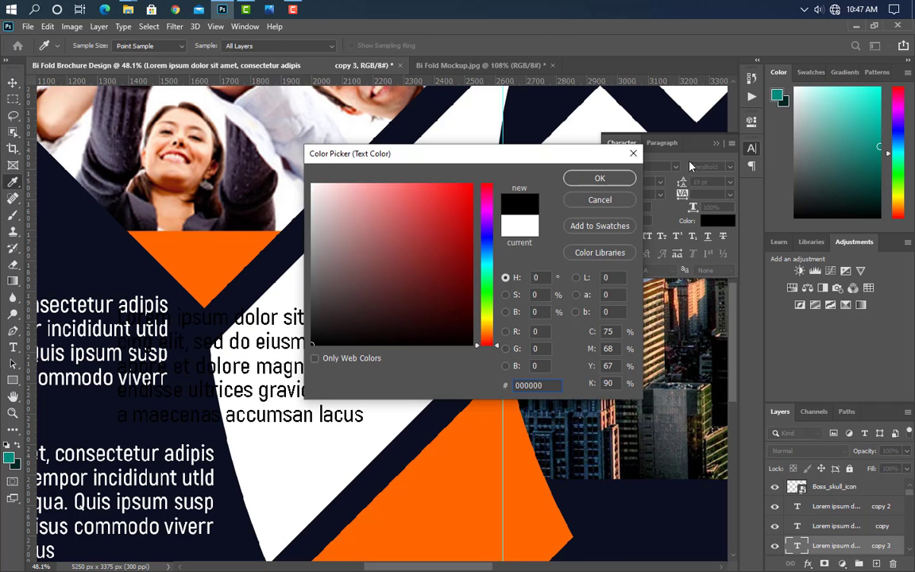
click(600, 178)
click(716, 143)
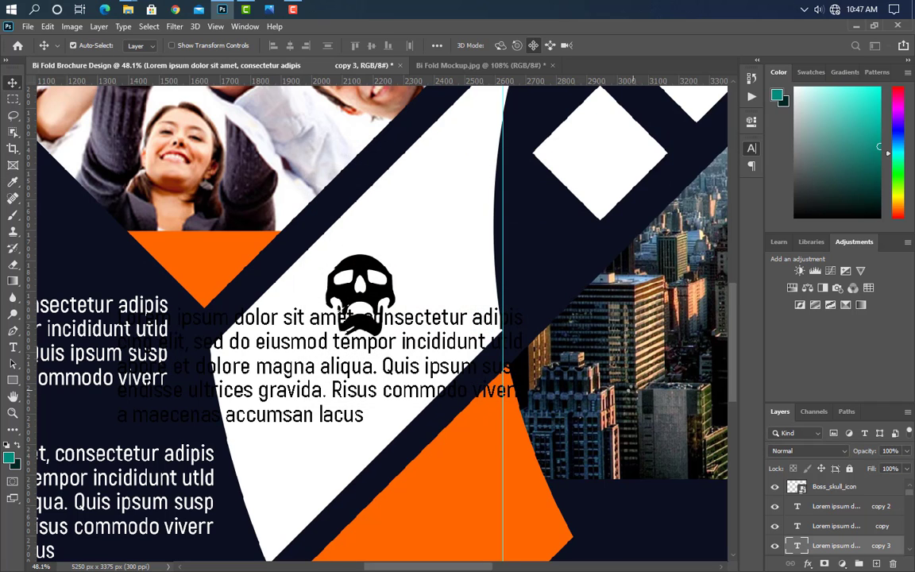
Step: Trim the black paragraph to a two-line caption, 'Lorem ipsum dolor sita / consectetur adipis', and move it under the skull
click(12, 348)
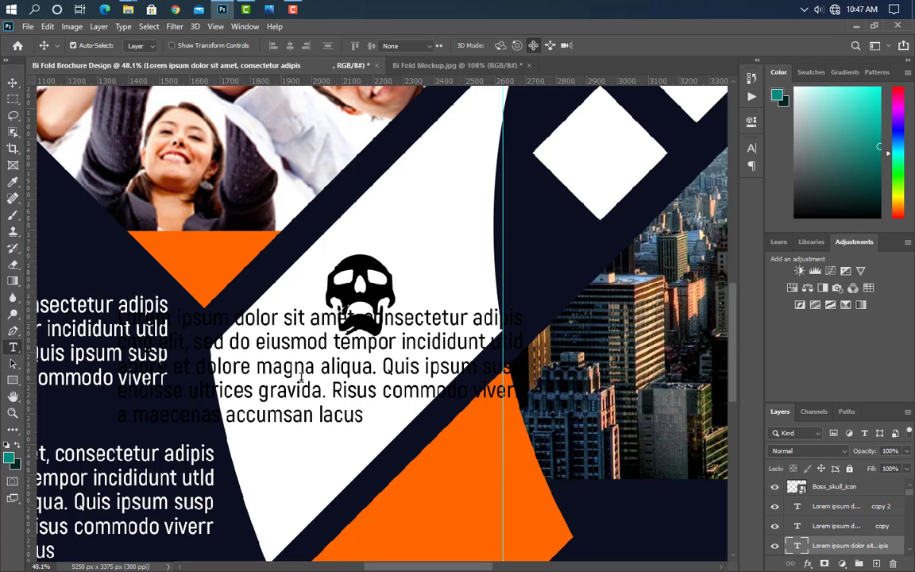
click(301, 380)
drag(355, 434, 357, 358)
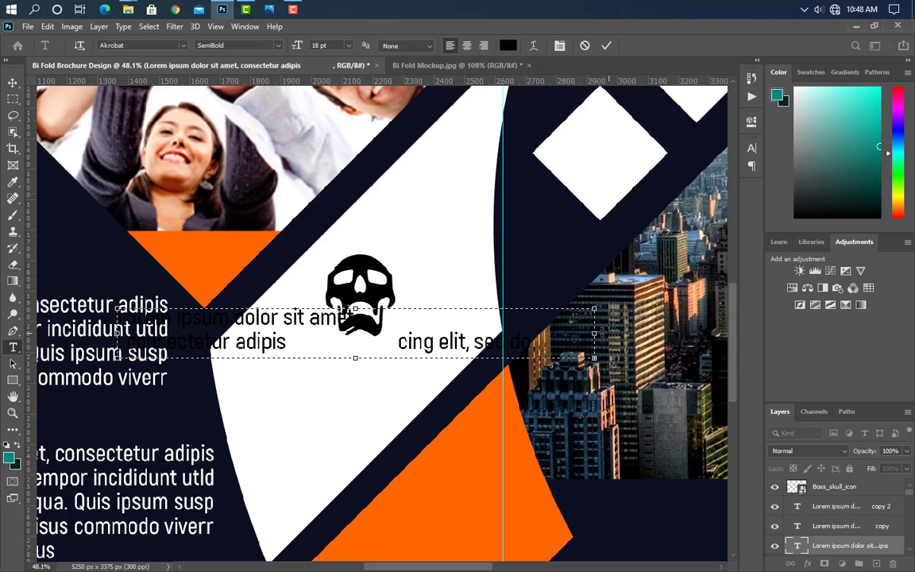
drag(594, 332, 395, 334)
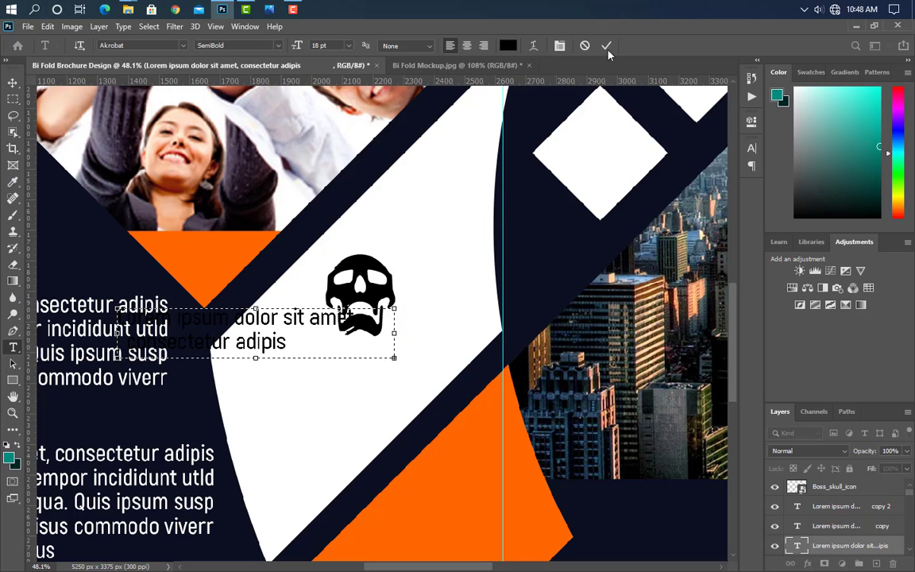
key(ctrl+Return)
key(ctrl+t)
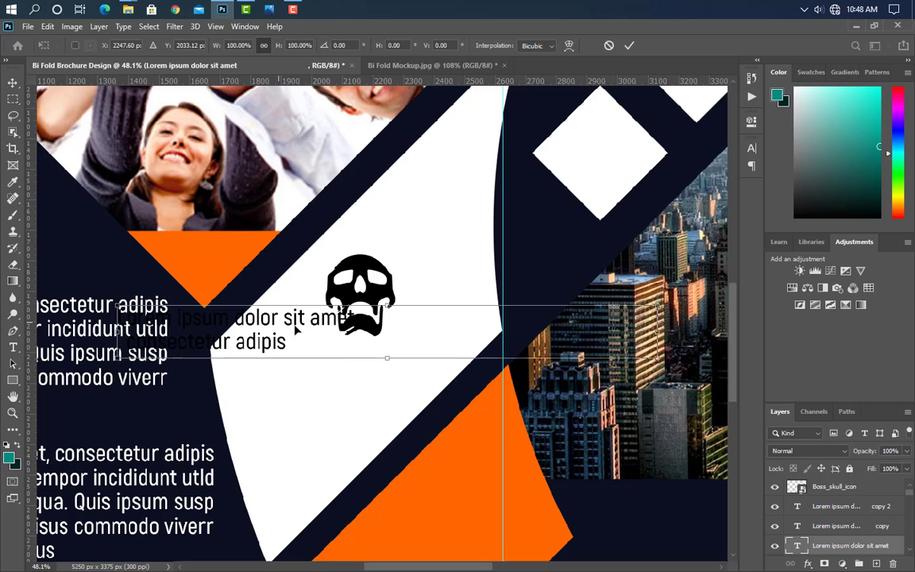
drag(295, 331, 401, 362)
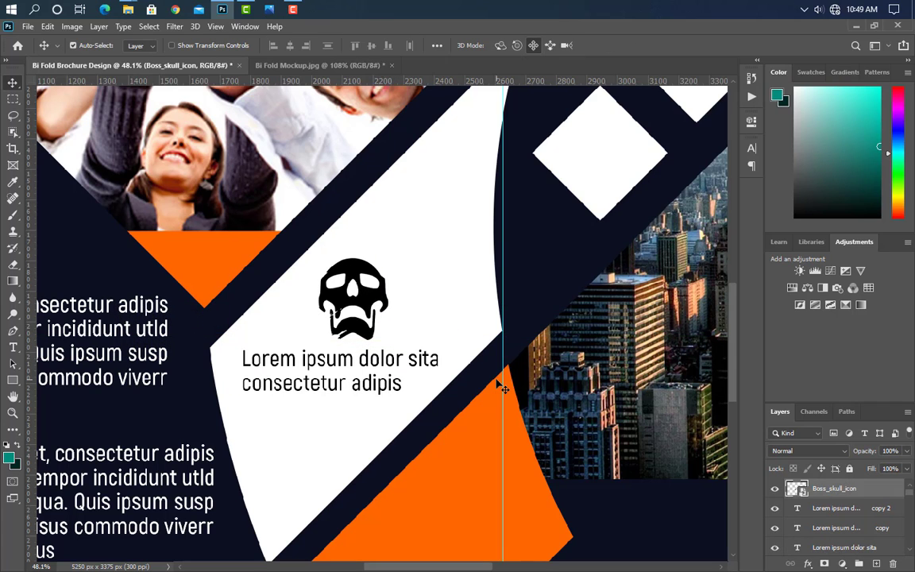
Step: Group the skull with its caption, duplicate the group and move the copy onto the orange shape
scroll(385, 373, down, 4)
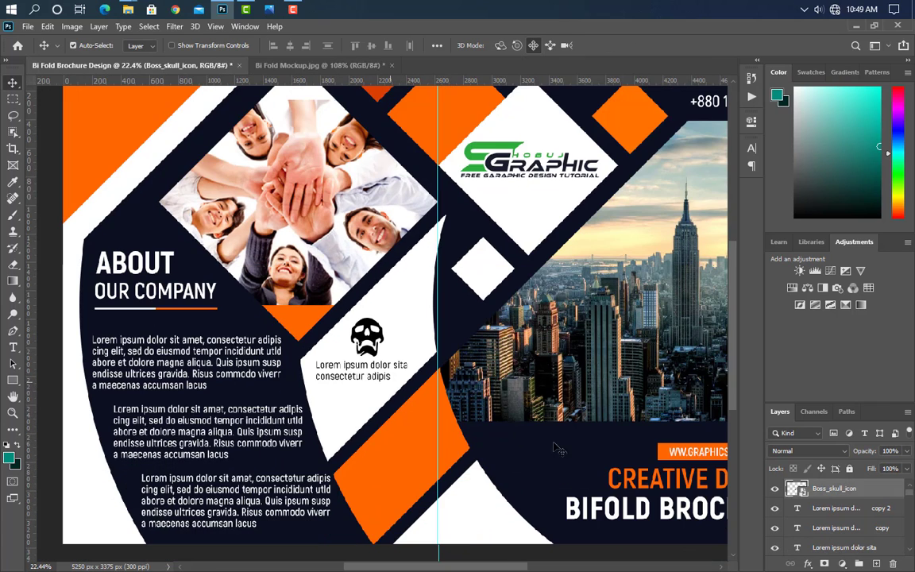
ctrl+click(848, 546)
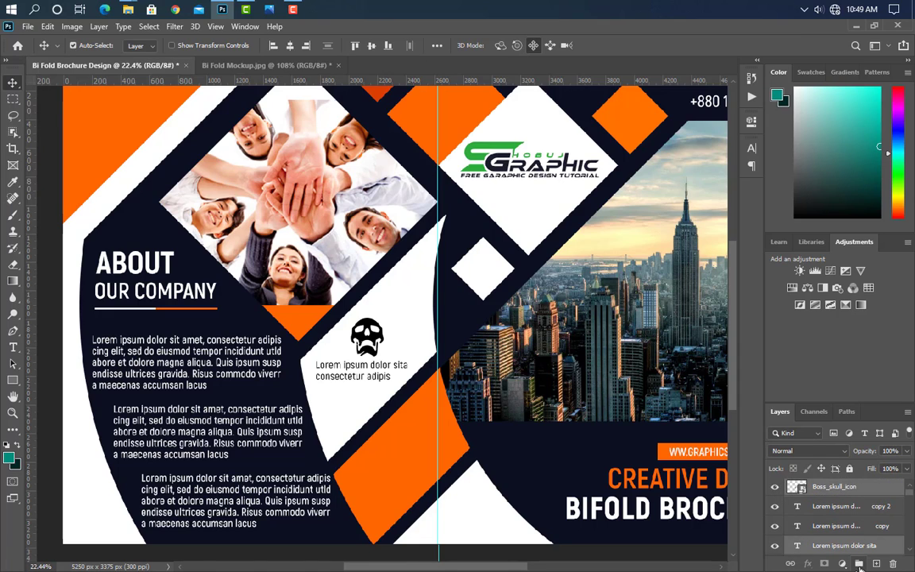
click(859, 564)
drag(884, 494, 877, 564)
key(ctrl+t)
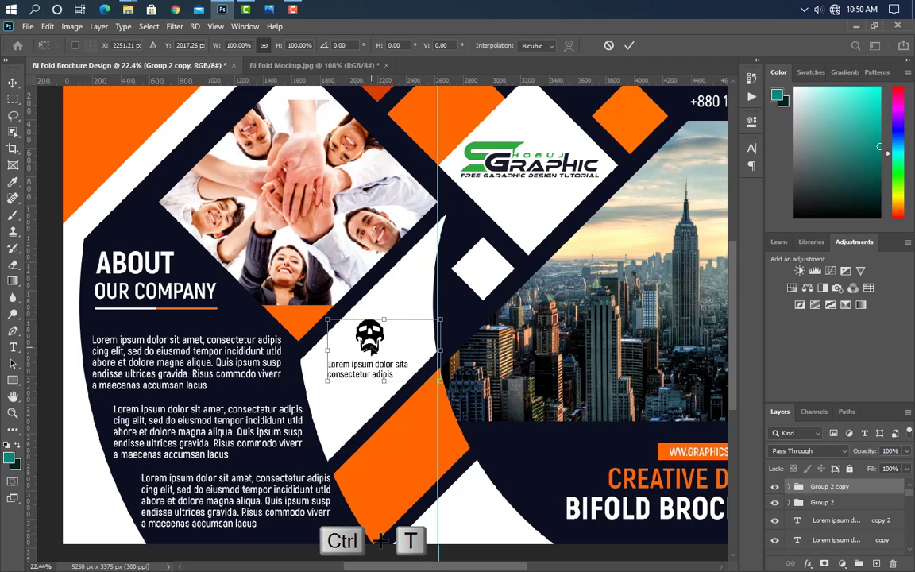
drag(381, 334, 412, 426)
click(628, 48)
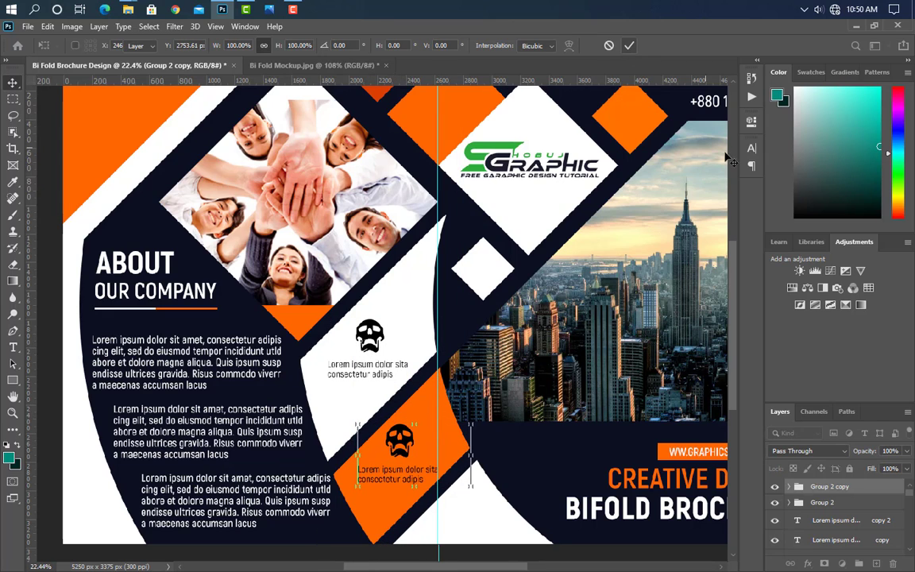
Step: Make the copied group's caption text white
click(787, 487)
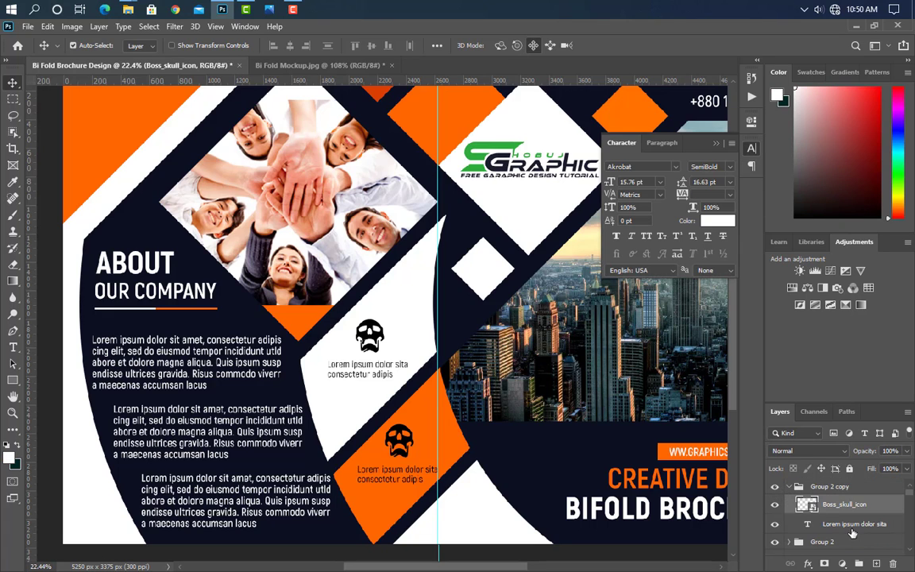
click(854, 528)
click(717, 220)
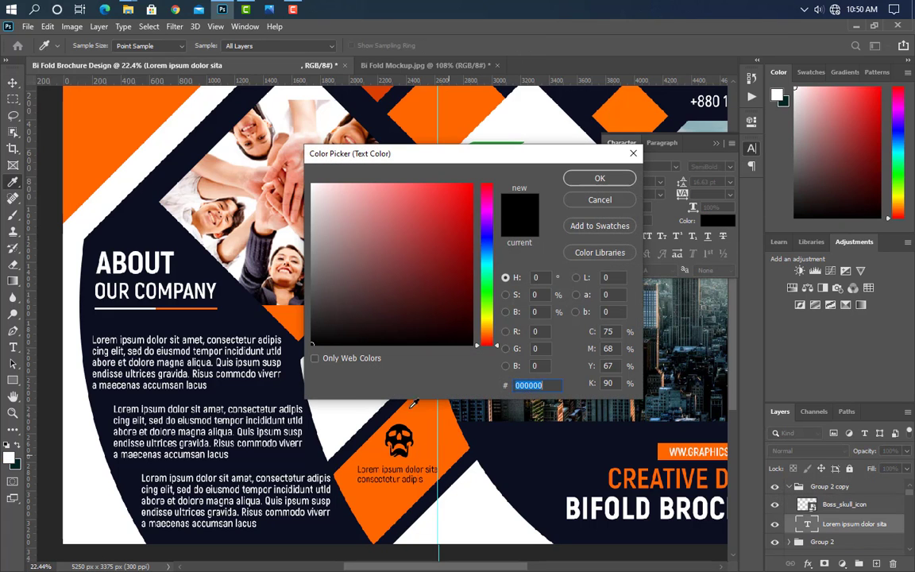
click(347, 404)
click(619, 182)
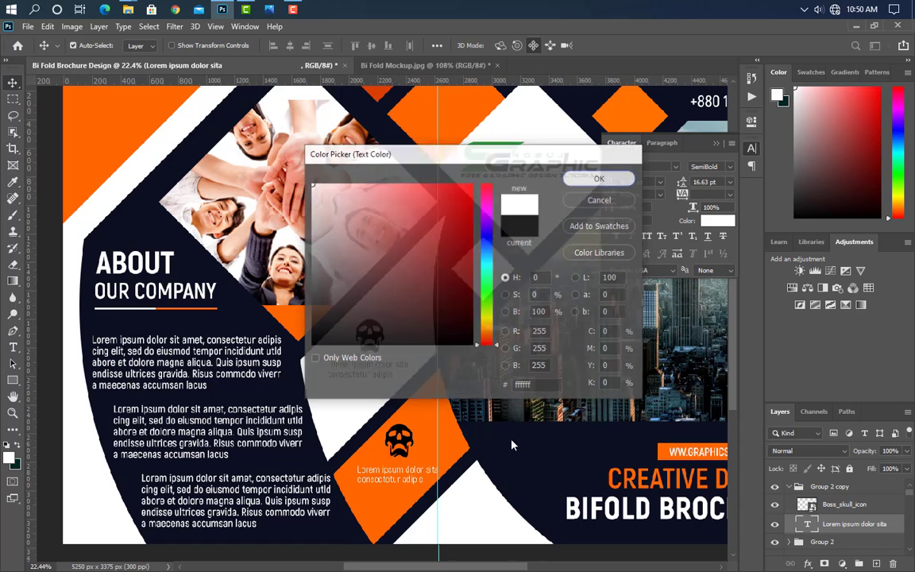
Step: Bring the settings-grey1 gear image from the icon folder into the brochure
click(408, 446)
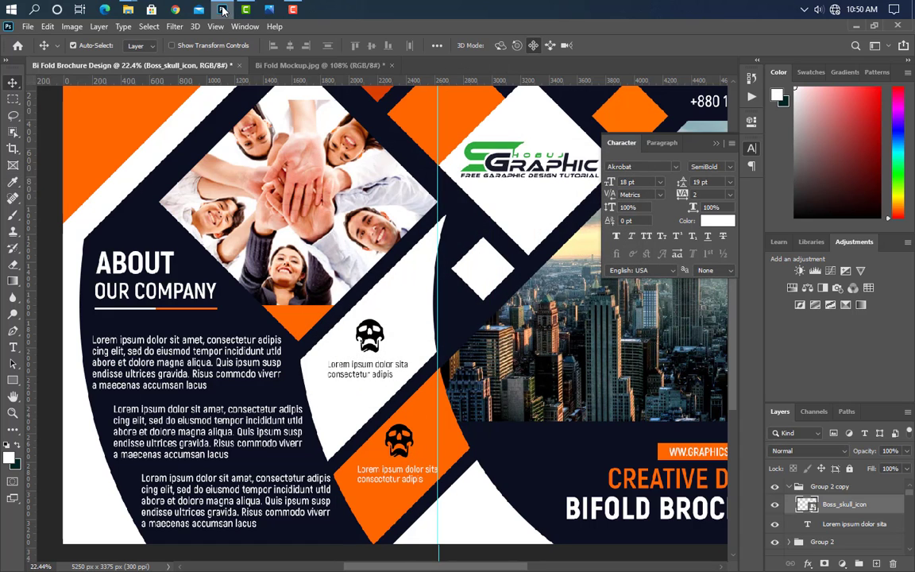
click(223, 10)
click(358, 205)
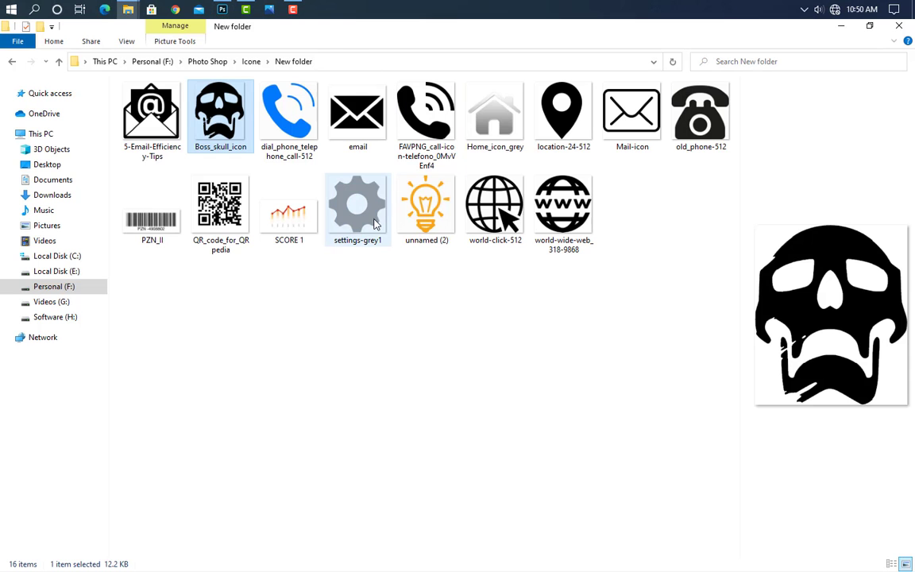
click(225, 10)
drag(225, 12, 462, 403)
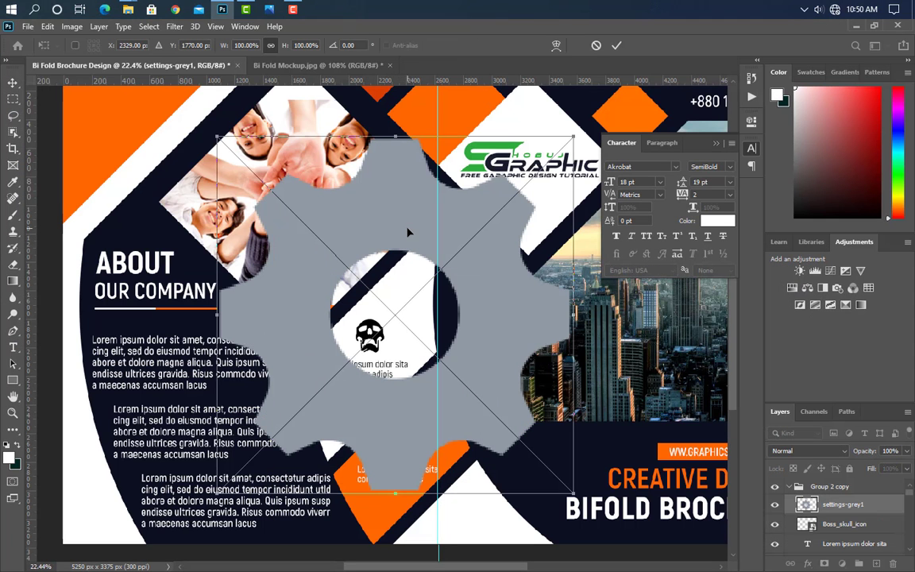
Step: Scale the gear to about 11% and position it over the lower skull, above the white caption
drag(407, 231, 411, 205)
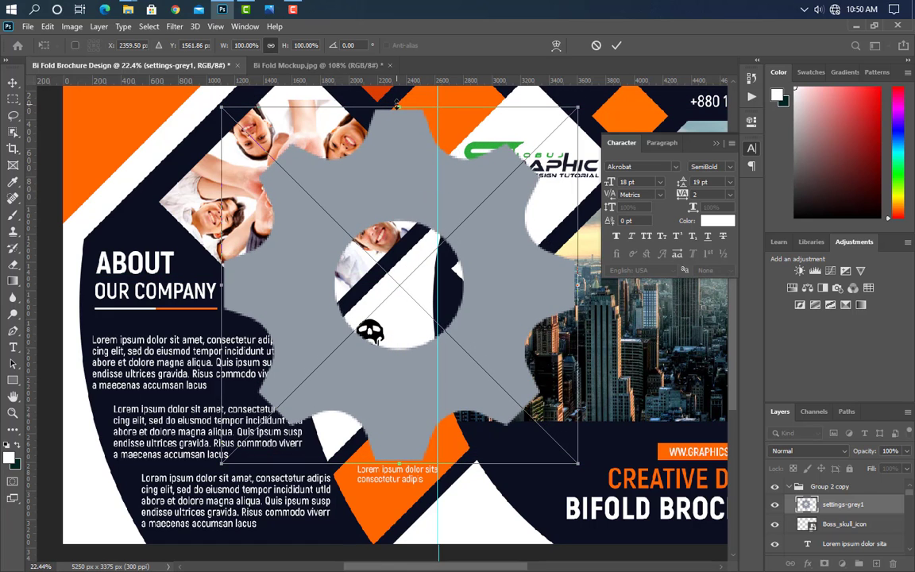
drag(397, 104, 398, 425)
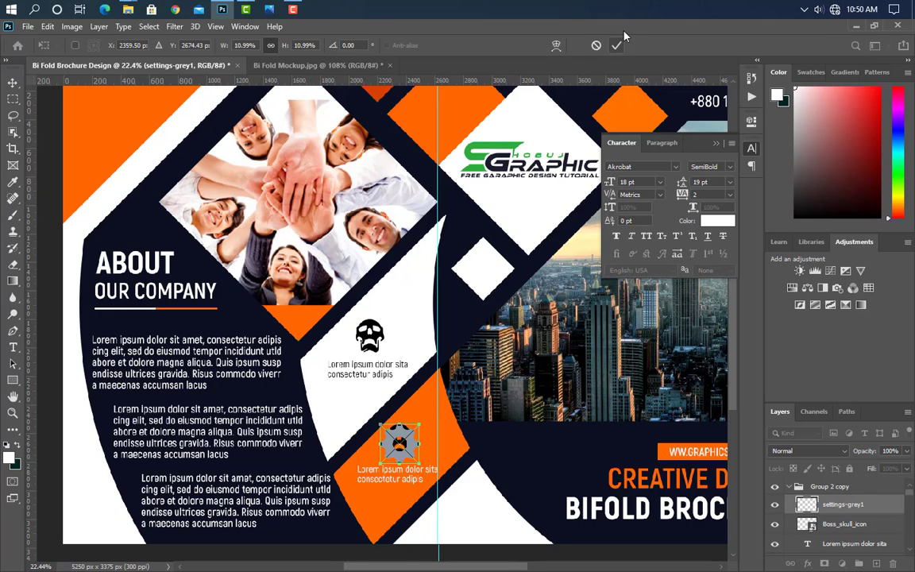
key(Return)
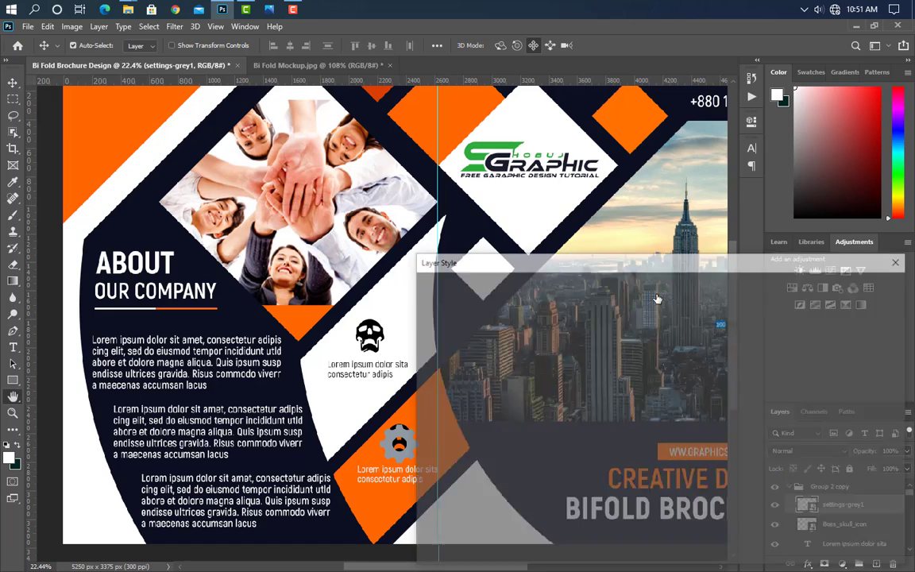
Step: Give the gear layer a white Color Overlay layer style
click(485, 436)
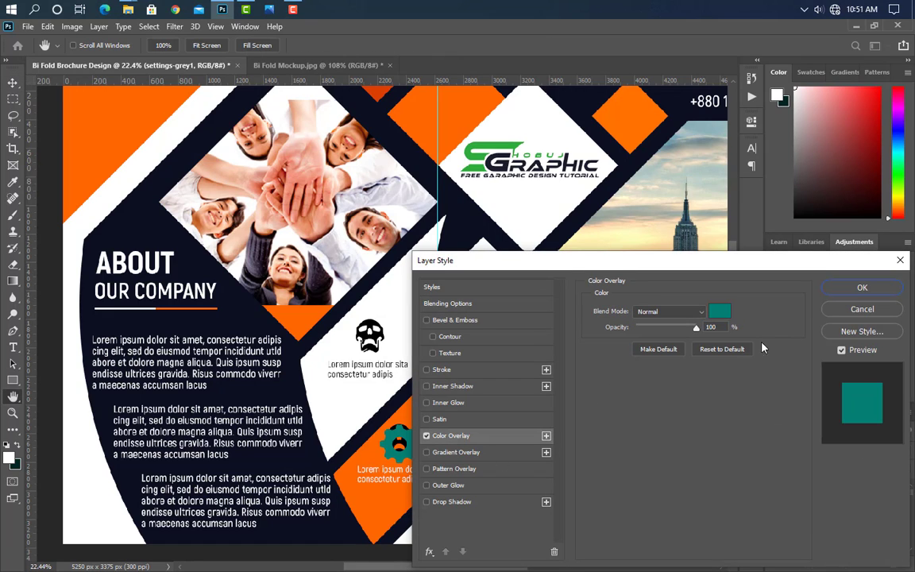
click(722, 315)
click(312, 185)
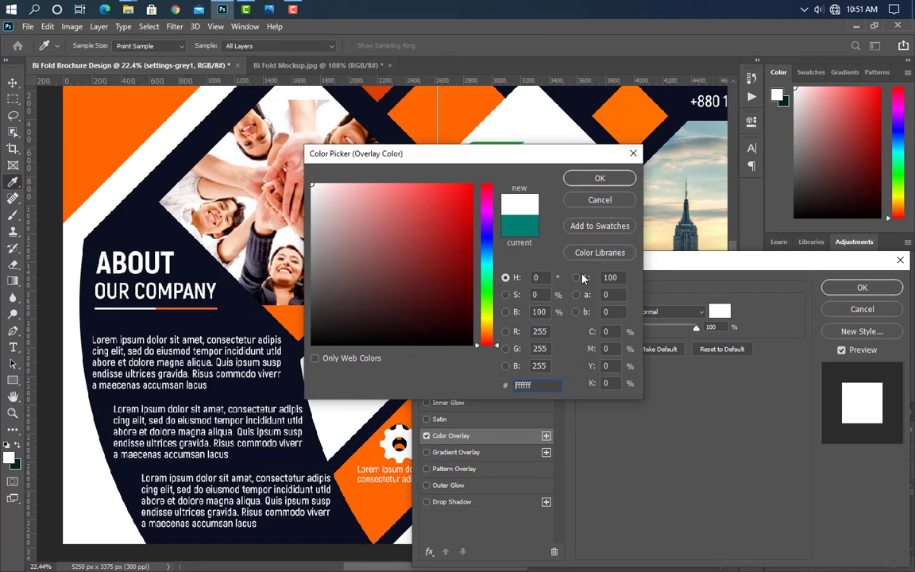
click(588, 181)
click(861, 287)
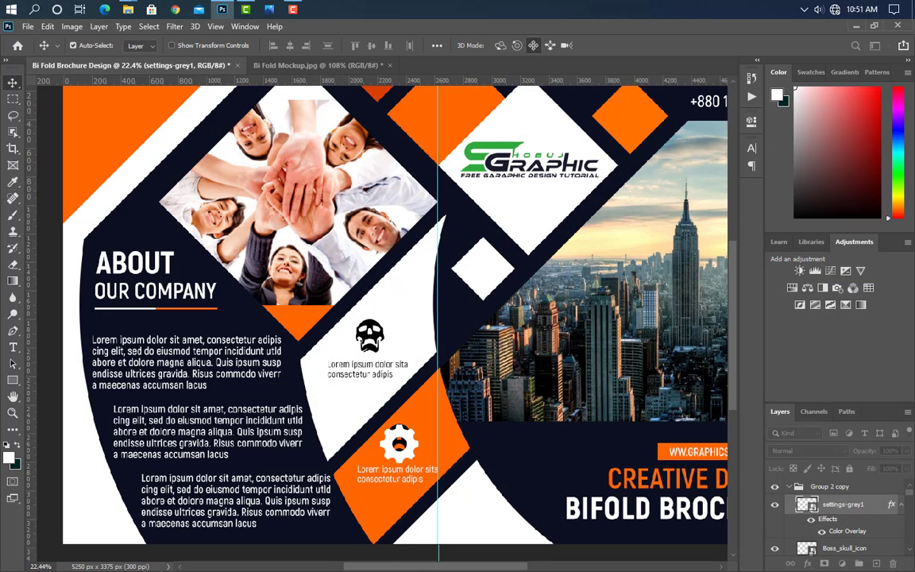
Step: Delete the copied Boss_skull_icon layer from the orange block
scroll(858, 540, down, 2)
drag(871, 518, 892, 564)
scroll(810, 530, up, 2)
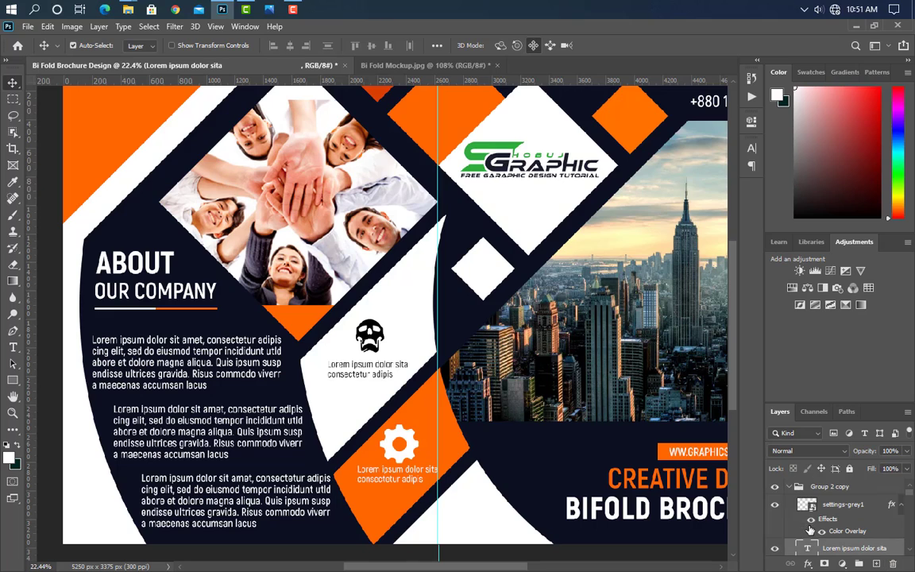
Step: Duplicate the original skull-and-caption group and place it below the gear block at 89.82% size
click(789, 486)
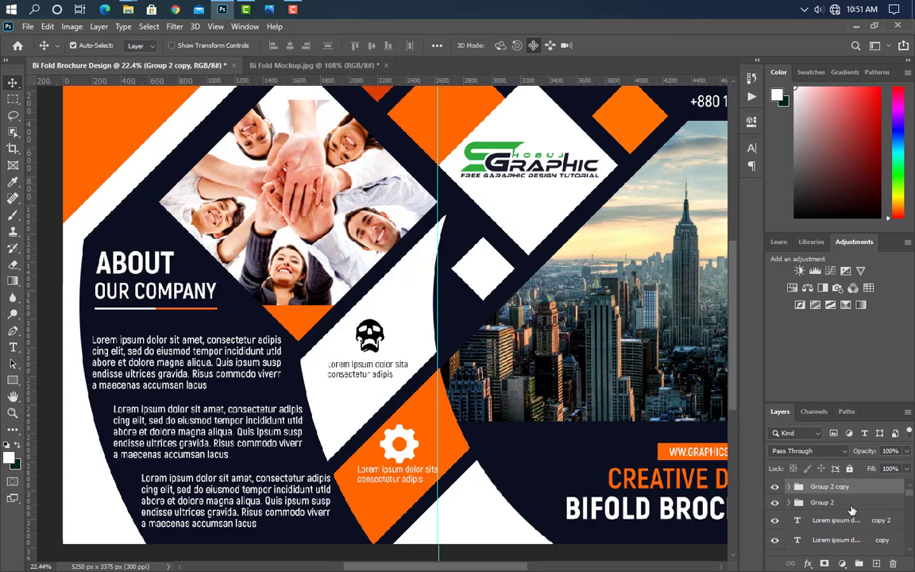
drag(851, 506, 876, 563)
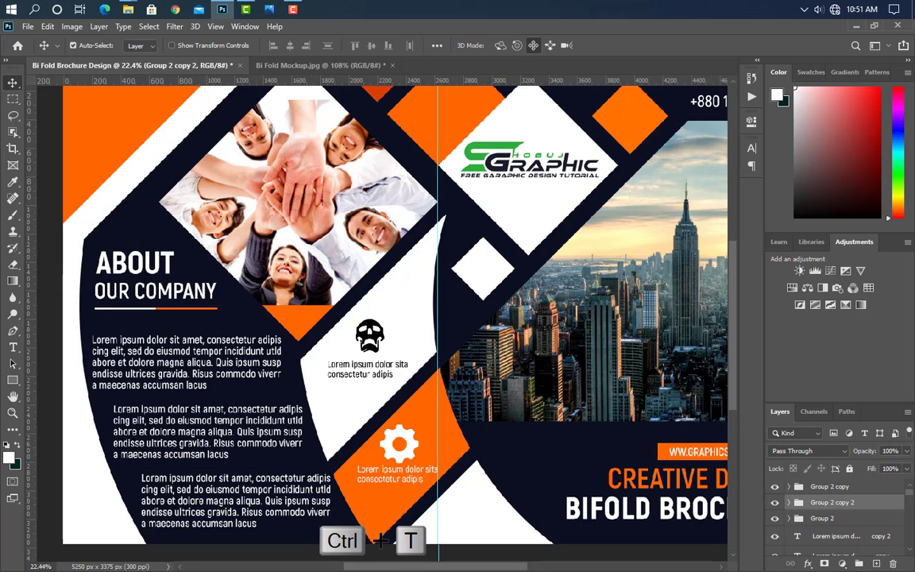
key(ctrl+t)
drag(355, 363, 458, 516)
drag(547, 473, 538, 478)
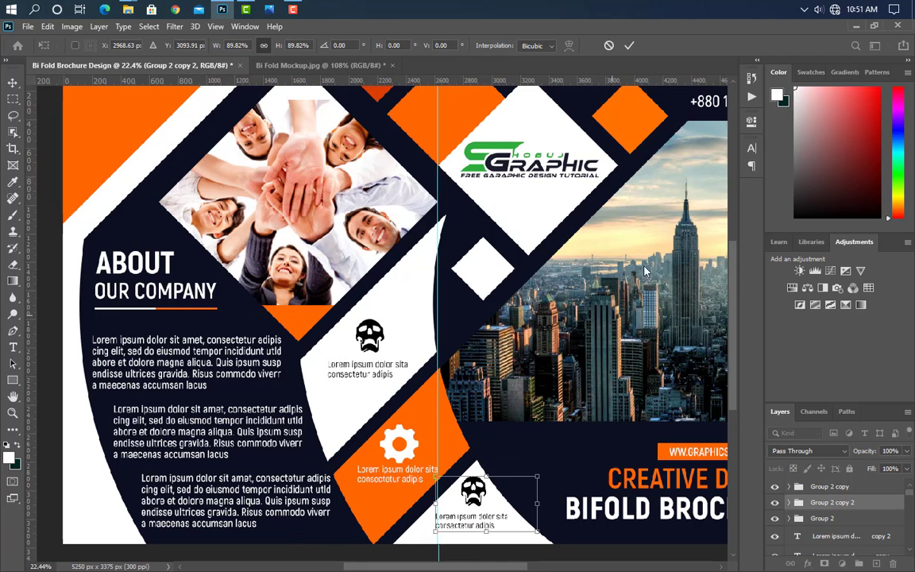
key(Return)
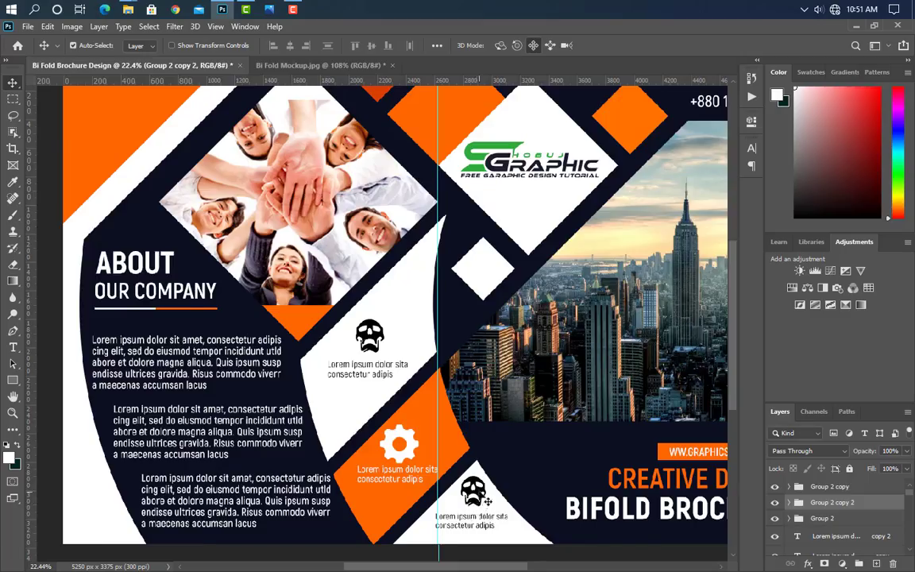